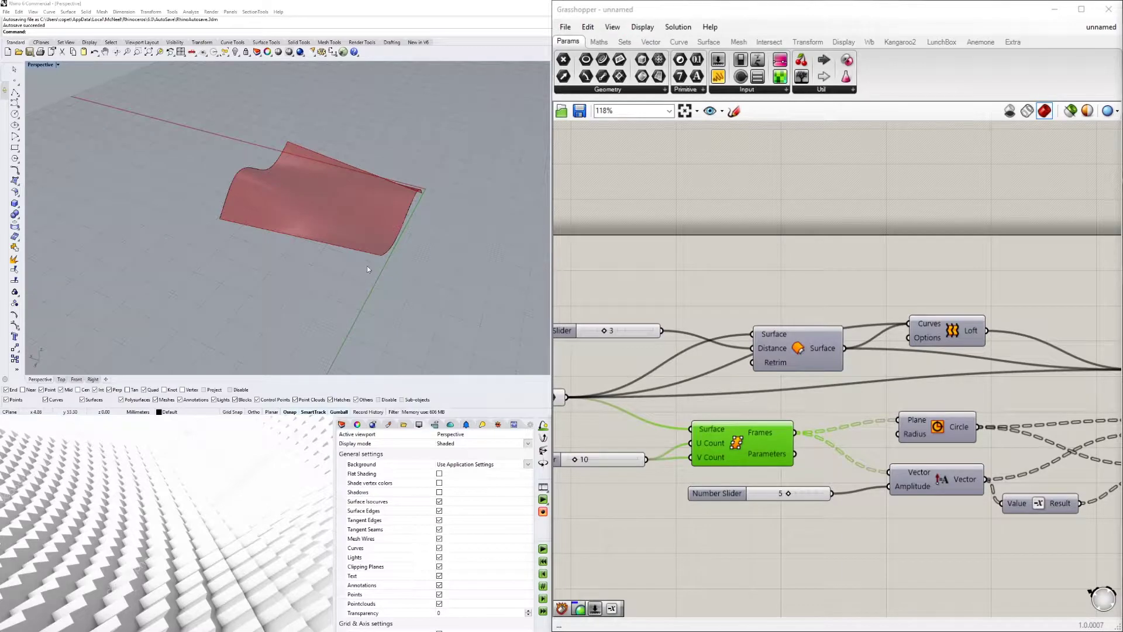
# - Turn on the preview of the Surface Frames component to display the frame grid on the curved surface
pyautogui.moveTo(368, 269); pyautogui.dragTo(272, 188, button='right')
pyautogui.scroll(6, 275, 180)
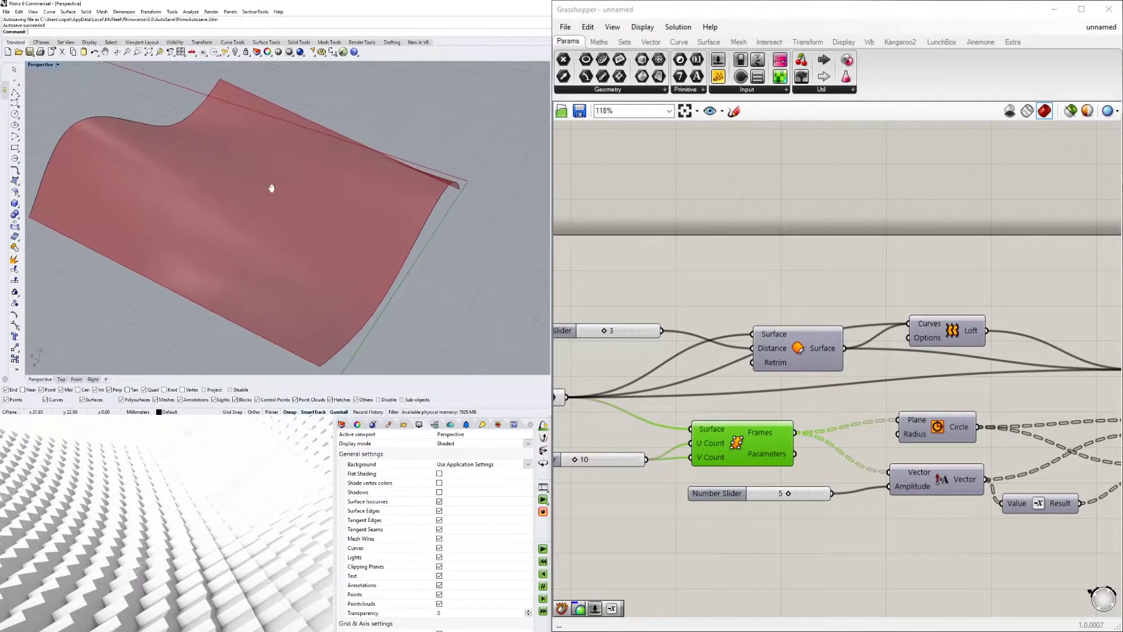
pyautogui.moveTo(849, 431); pyautogui.dragTo(907, 391, button='right')
pyautogui.rightClick(819, 410)
pyautogui.click(837, 425)
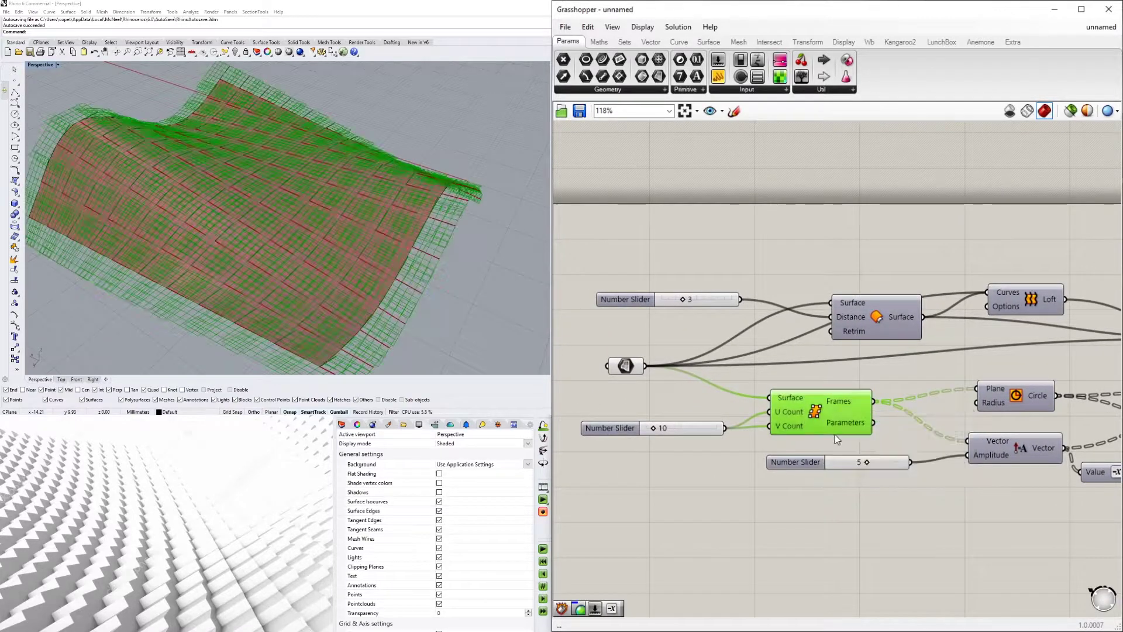
pyautogui.moveTo(300, 271); pyautogui.dragTo(410, 219, button='right')
pyautogui.moveTo(963, 281); pyautogui.dragTo(700, 277, button='right')
pyautogui.click(890, 316)
# - Turn on the preview of the Solid Union component that merges the two capped cylinder extrusions
pyautogui.moveTo(889, 321); pyautogui.dragTo(825, 424, button='right')
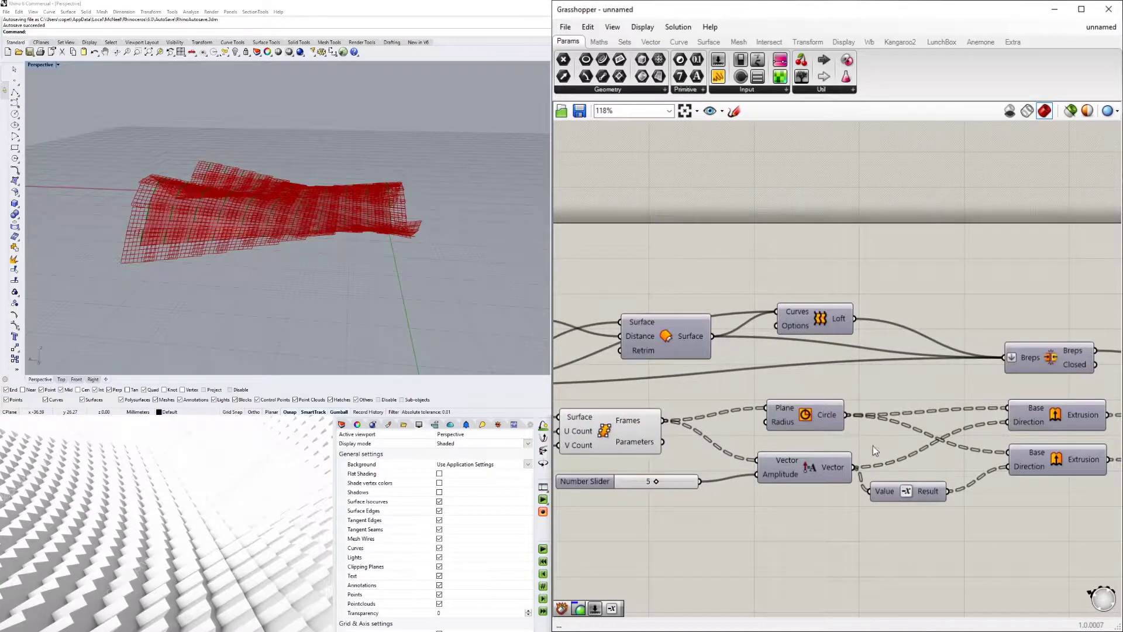
pyautogui.moveTo(1048, 427); pyautogui.dragTo(859, 412, button='right')
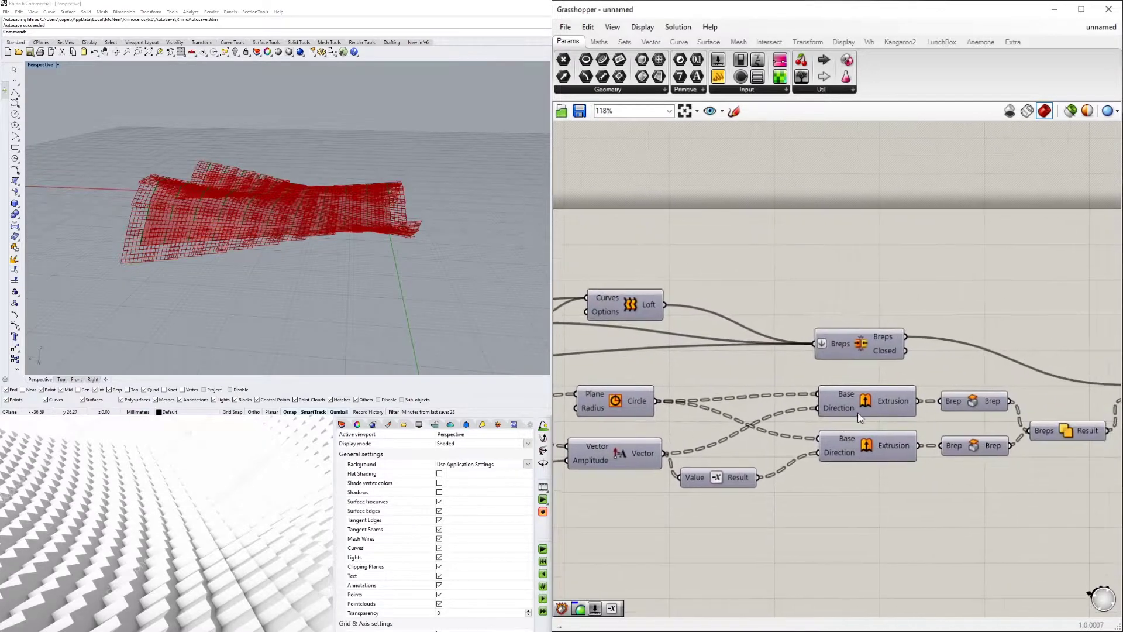
pyautogui.rightClick(1065, 436)
pyautogui.click(1080, 460)
pyautogui.moveTo(410, 246); pyautogui.dragTo(310, 240, button='right')
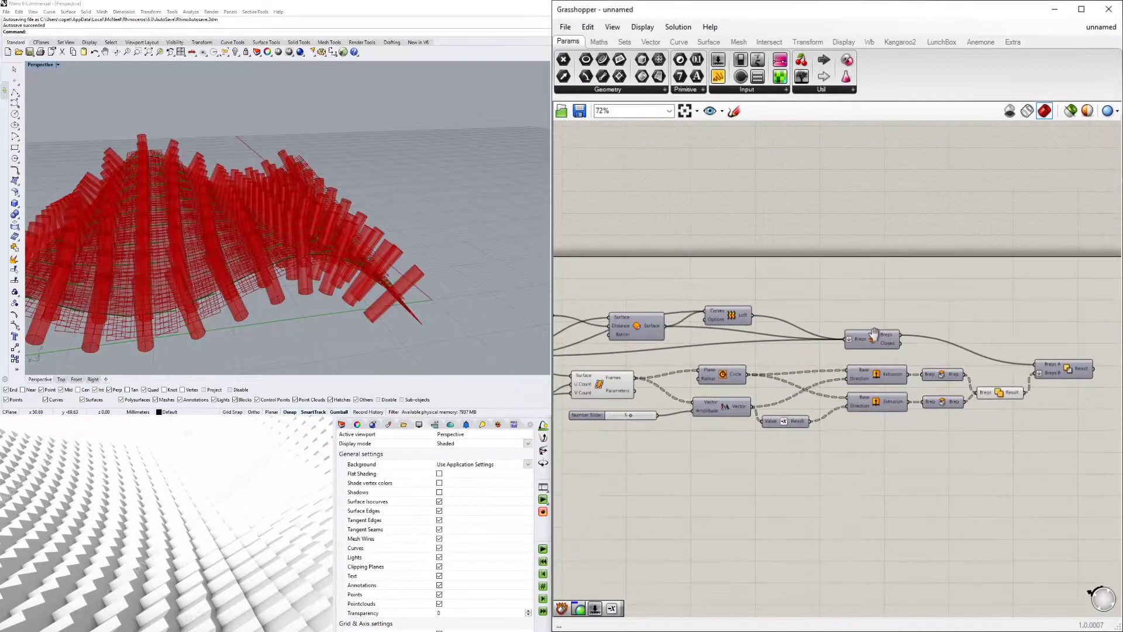
# - Turn off the Solid Union preview and turn on the preview of the final Solid Difference component
pyautogui.scroll(2, 874, 335)
pyautogui.rightClick(927, 417)
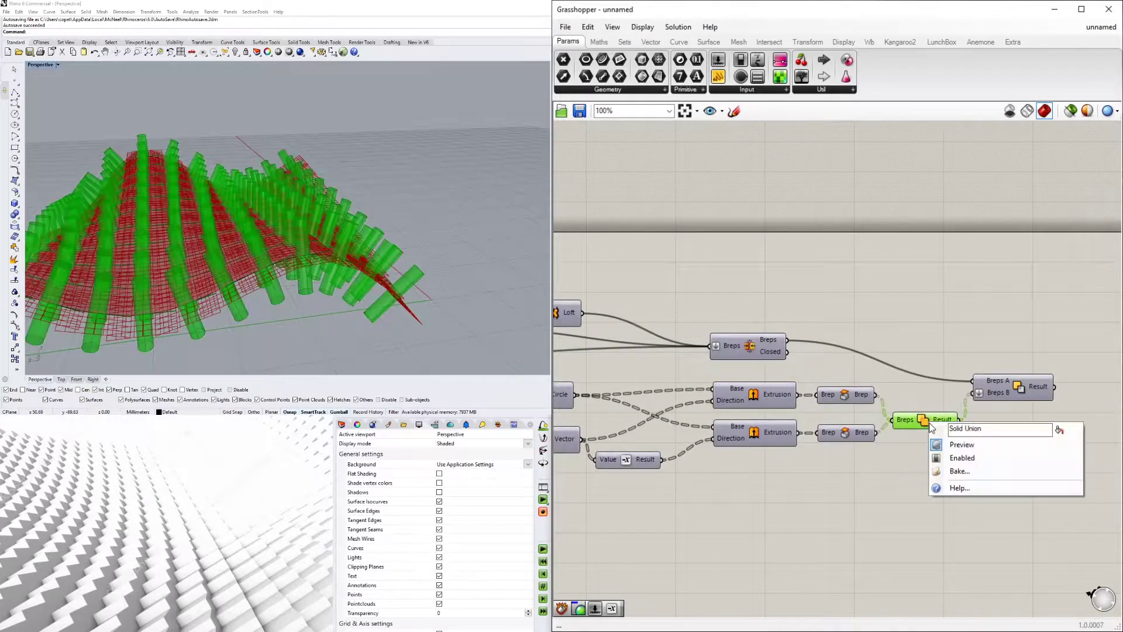
pyautogui.click(965, 447)
pyautogui.click(1019, 386)
pyautogui.rightClick(1019, 386)
pyautogui.click(1048, 409)
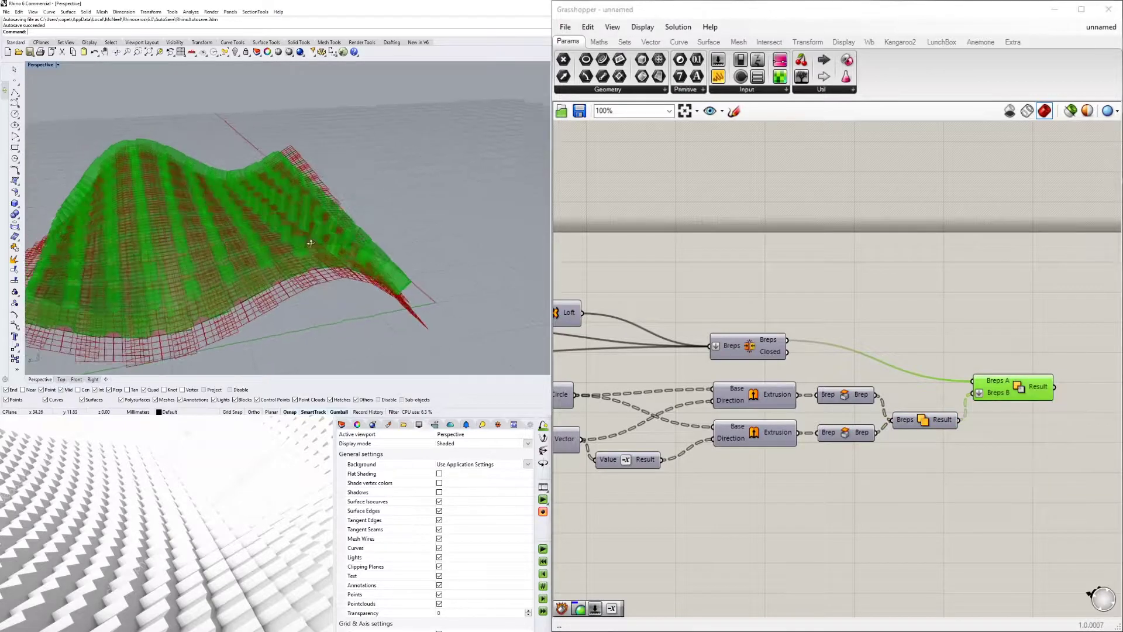
# - Turn off the preview of the group of components upstream of the Solid Difference
pyautogui.moveTo(304, 193); pyautogui.dragTo(413, 165, button='right')
pyautogui.scroll(-2, 841, 390)
pyautogui.scroll(-1, 841, 395)
pyautogui.moveTo(867, 483); pyautogui.dragTo(652, 319)
pyautogui.middleClick(654, 319)
pyautogui.click(691, 276)
# - Examine the perforated shell from several angles and the component chain feeding the Solid Difference
pyautogui.moveTo(363, 211); pyautogui.dragTo(237, 188, button='right')
pyautogui.moveTo(1024, 297); pyautogui.dragTo(913, 301, button='right')
pyautogui.scroll(2, 910, 408)
pyautogui.click(911, 409)
pyautogui.click(899, 396)
pyautogui.moveTo(899, 396); pyautogui.dragTo(912, 396)
pyautogui.click(918, 443)
pyautogui.moveTo(351, 193); pyautogui.dragTo(297, 172, button='right')
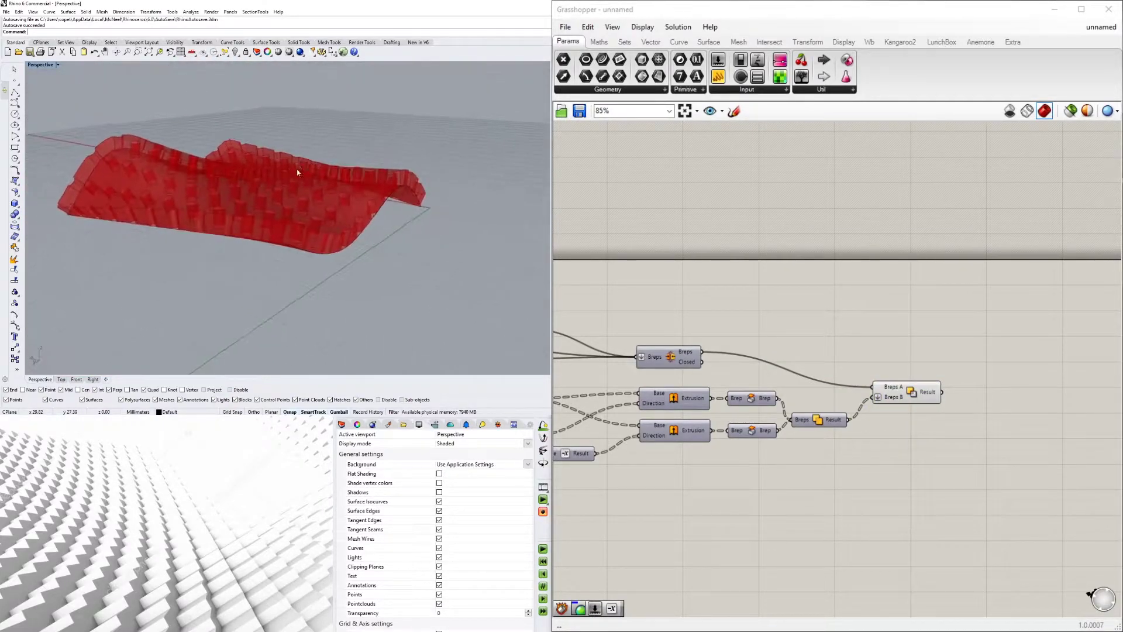
pyautogui.click(913, 386)
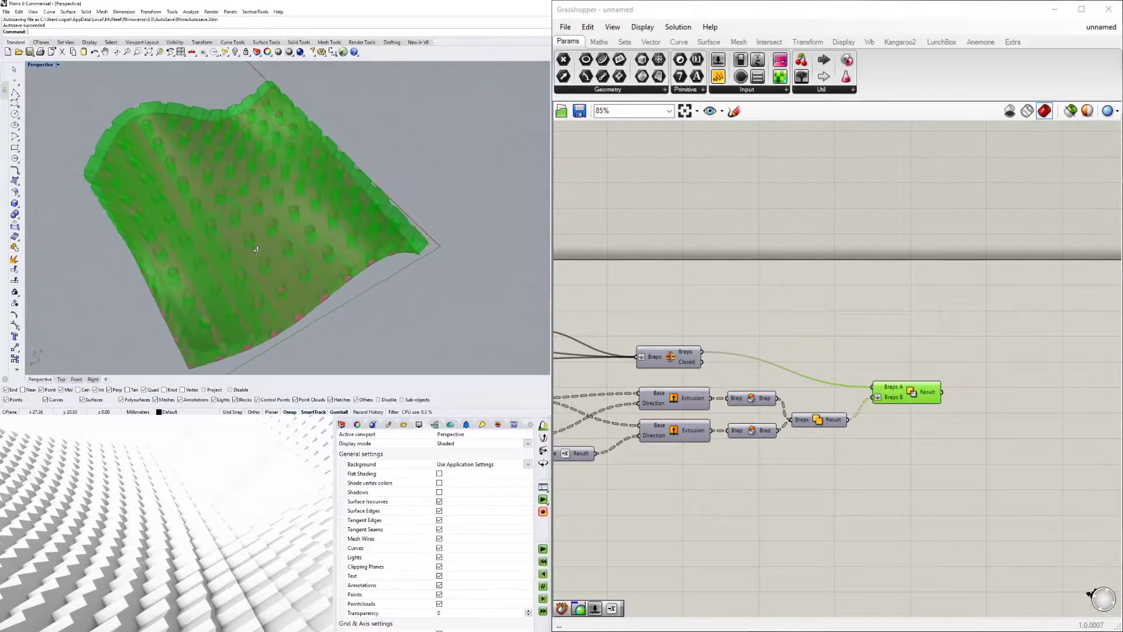
pyautogui.scroll(-2, 854, 310)
pyautogui.moveTo(784, 329); pyautogui.dragTo(990, 316, button='right')
pyautogui.moveTo(893, 356); pyautogui.dragTo(812, 359, button='right')
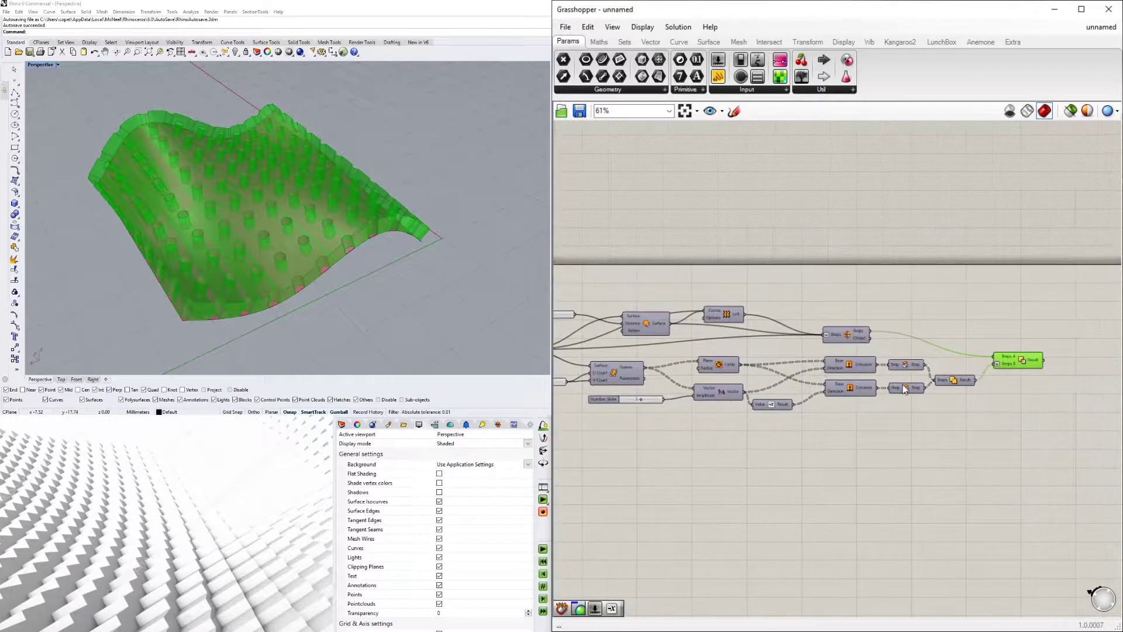
pyautogui.scroll(2, 961, 381)
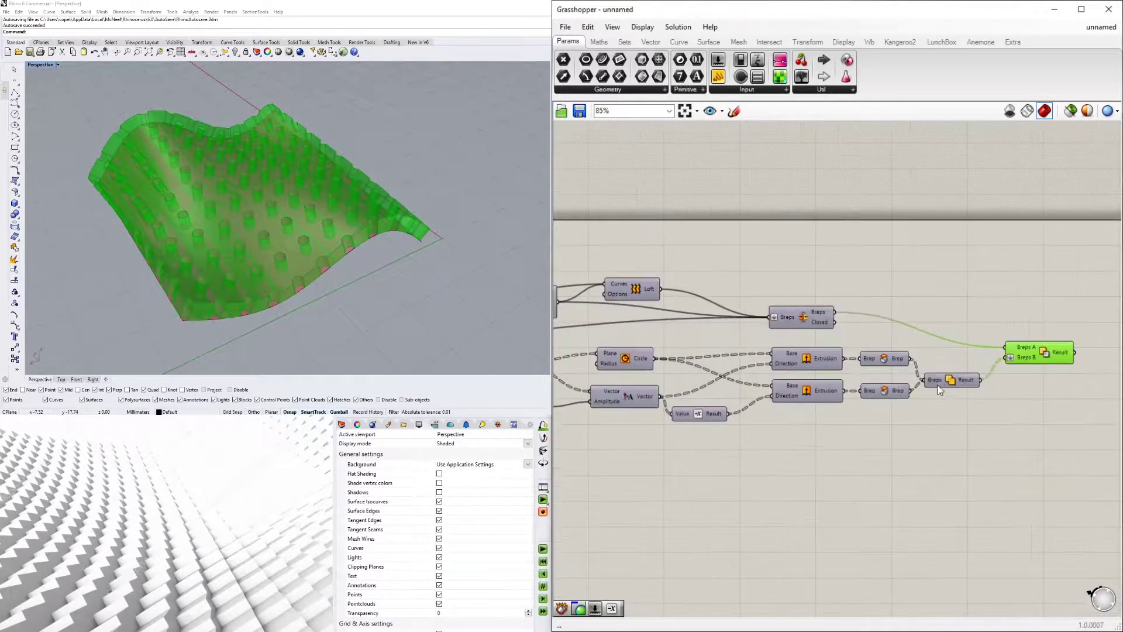
# - Add a Custom Preview component and feed the Solid Difference result into its Geometry input
pyautogui.click(1075, 433)
pyautogui.moveTo(1075, 433); pyautogui.dragTo(1010, 426, button='right')
pyautogui.moveTo(968, 365); pyautogui.dragTo(973, 357)
pyautogui.click(1027, 408)
pyautogui.moveTo(1028, 409); pyautogui.dragTo(983, 416, button='right')
pyautogui.doubleClick(1050, 372)
pyautogui.write('CU')
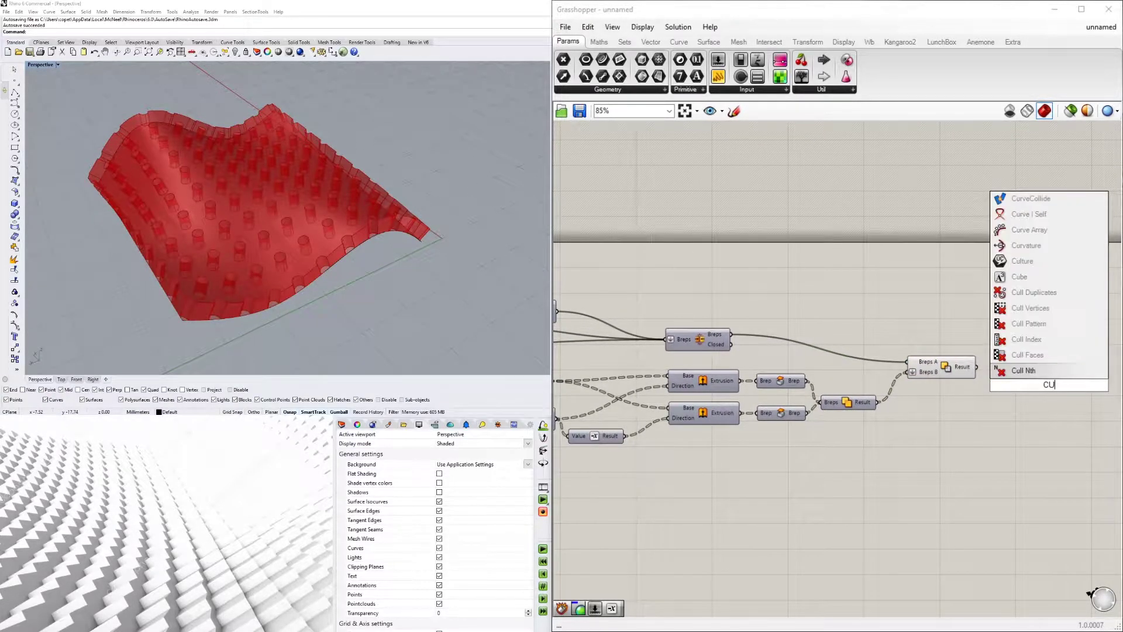
pyautogui.write('ST')
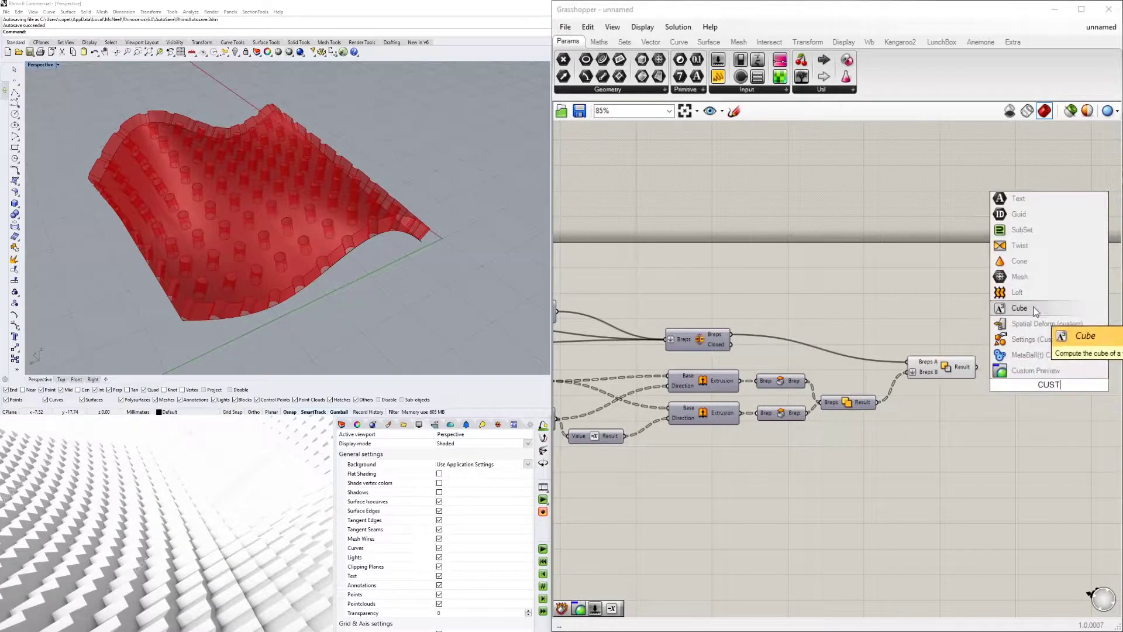
pyautogui.click(1034, 371)
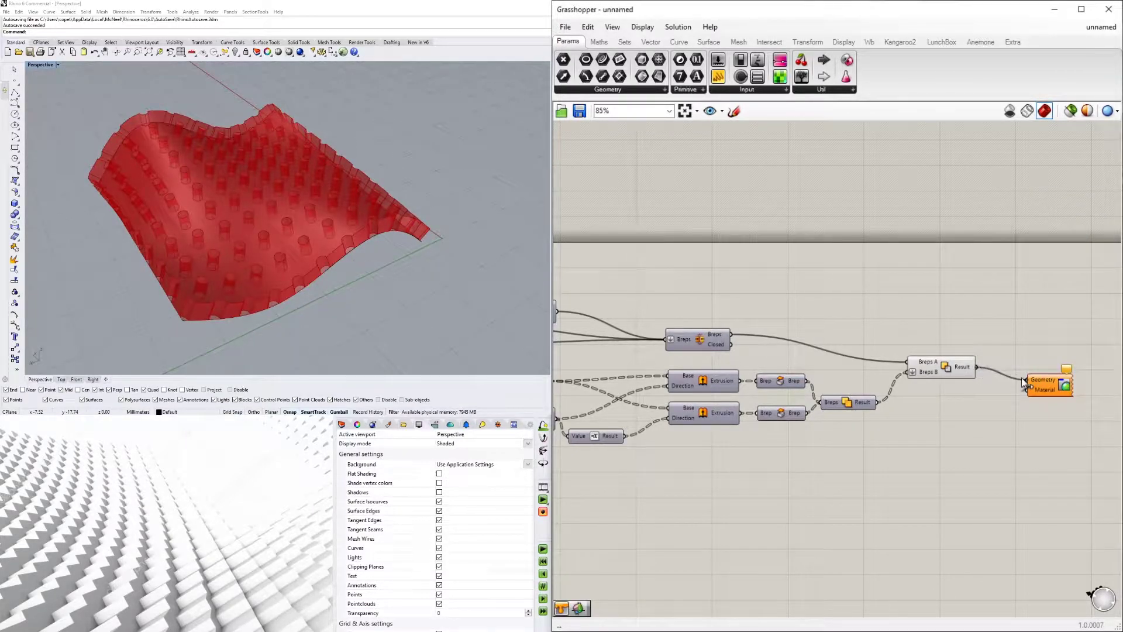
# - Add a Create Material component below the Solid Difference and connect its output to the Custom Preview's Material input
pyautogui.doubleClick(982, 420)
pyautogui.write('MAT')
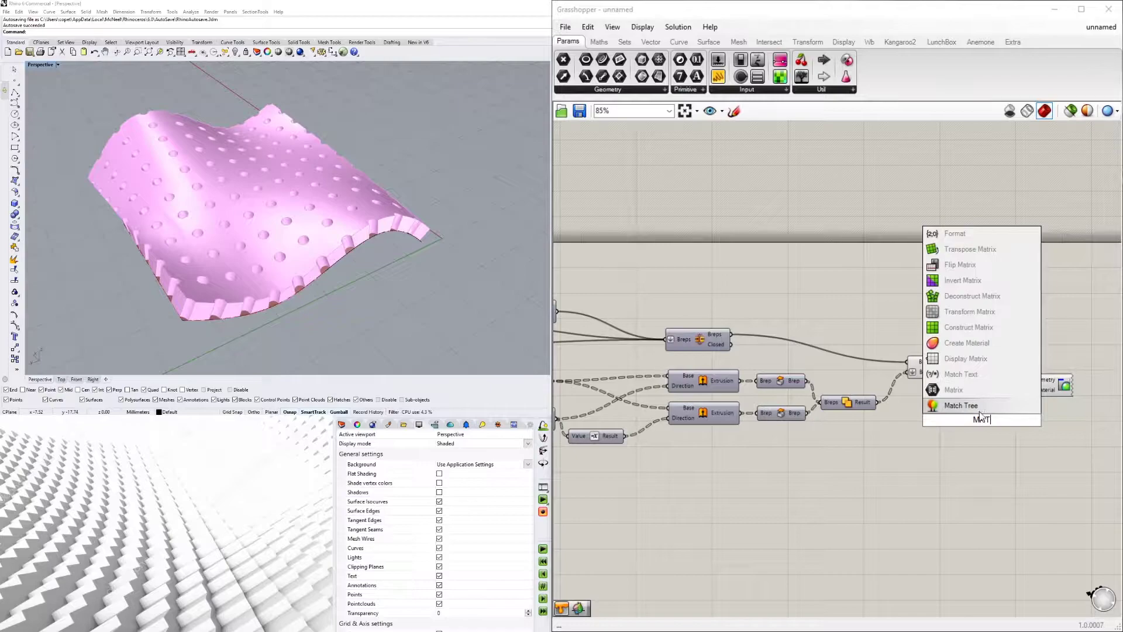
pyautogui.click(971, 343)
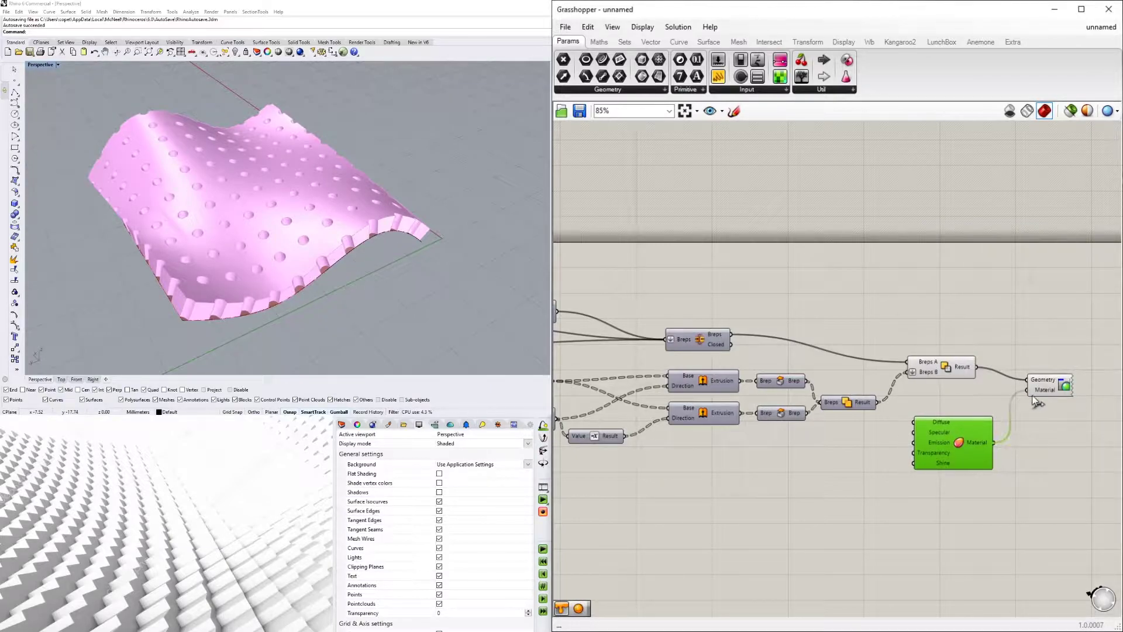
pyautogui.moveTo(1034, 402); pyautogui.dragTo(1047, 392)
pyautogui.moveTo(957, 426); pyautogui.dragTo(961, 451)
# - Add a Colour Swatch and connect it to the Diffuse input of Create Material
pyautogui.doubleClick(855, 451)
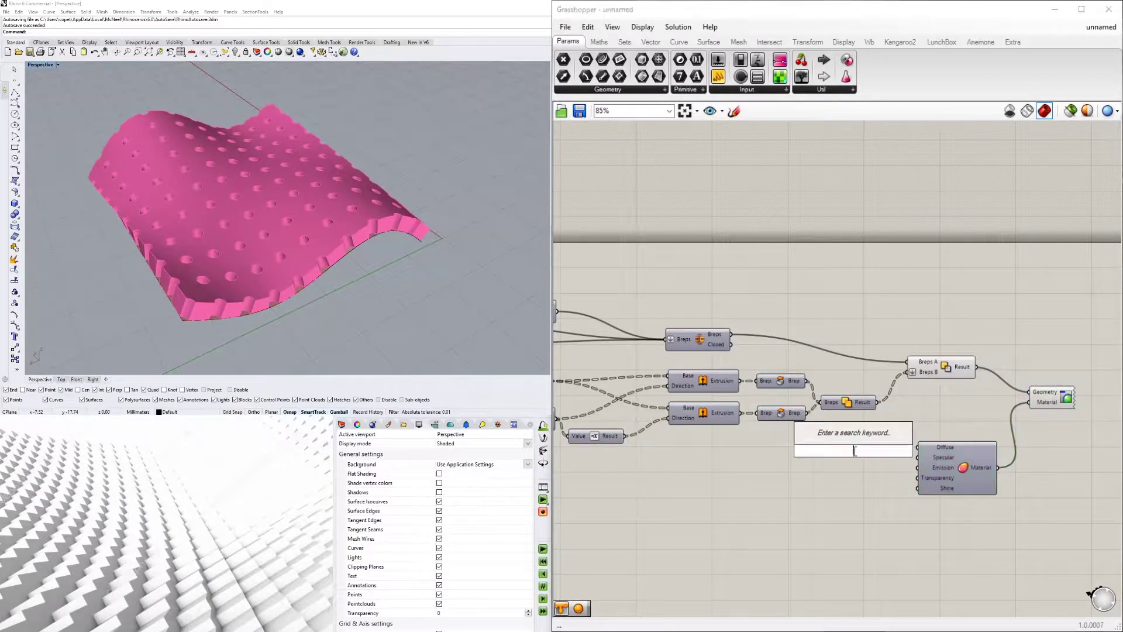
pyautogui.write('swa')
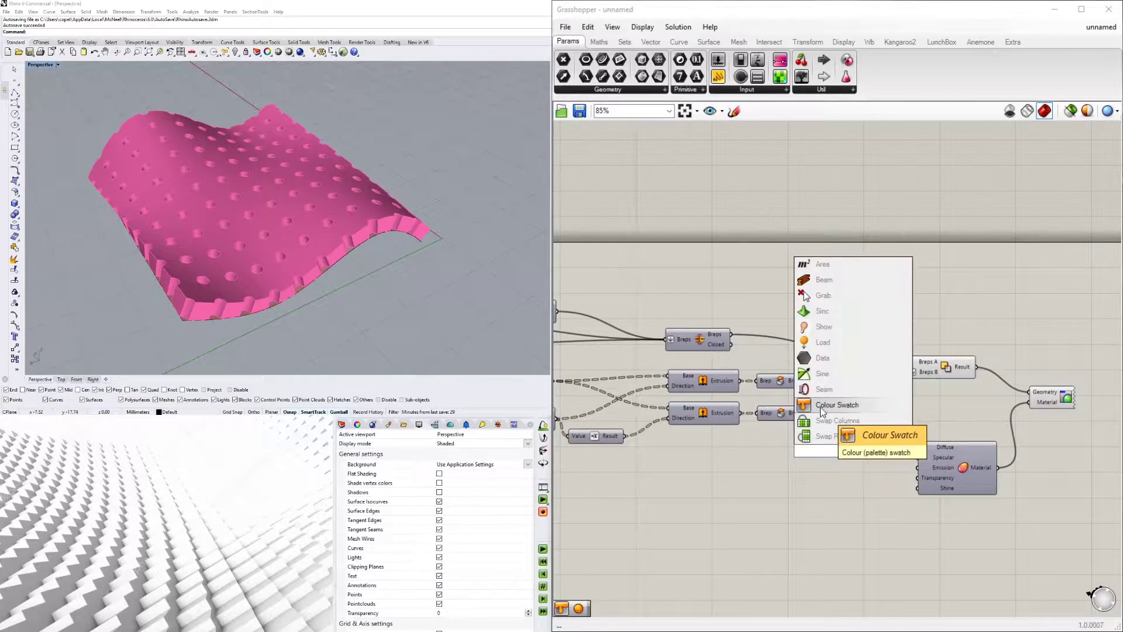
pyautogui.click(833, 408)
pyautogui.moveTo(887, 450); pyautogui.dragTo(917, 447)
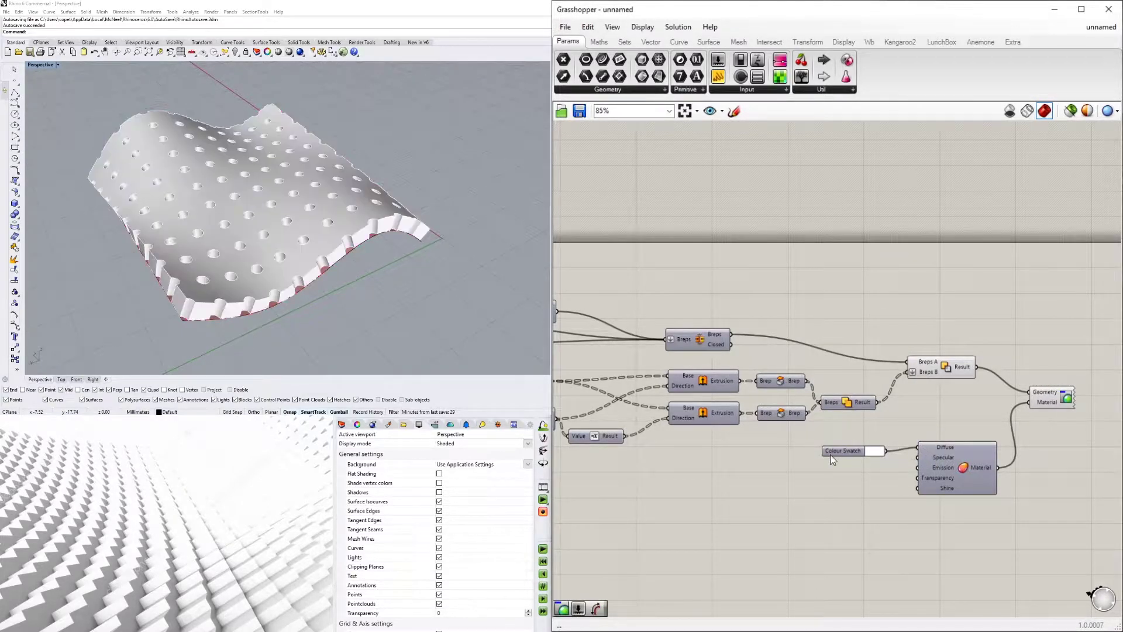
pyautogui.moveTo(202, 105); pyautogui.dragTo(110, 87, button='right')
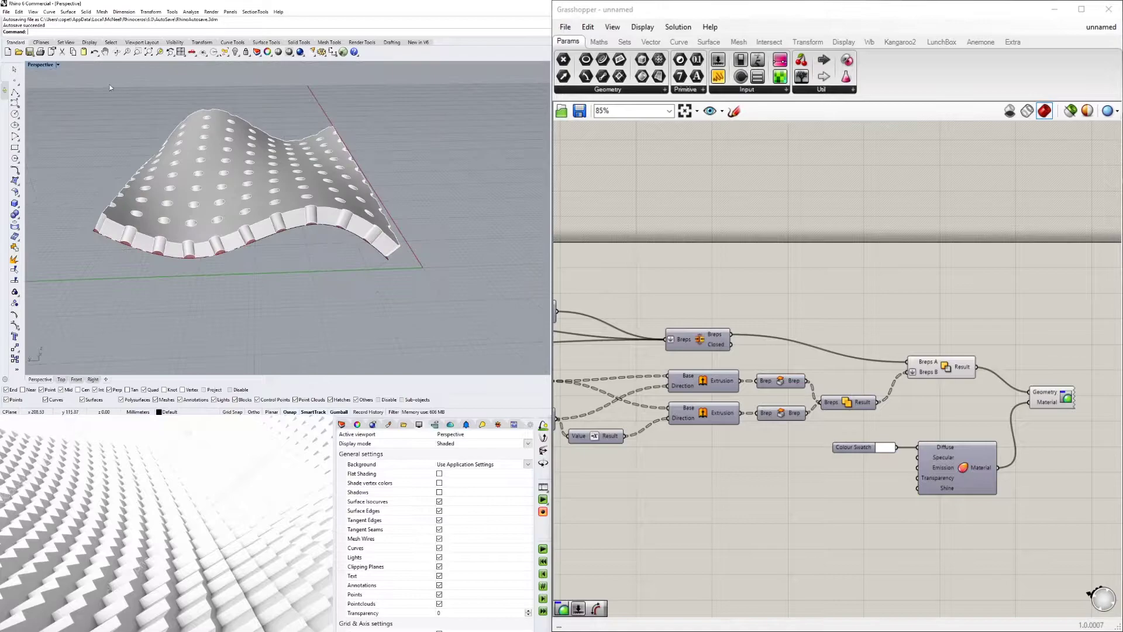
pyautogui.click(39, 65)
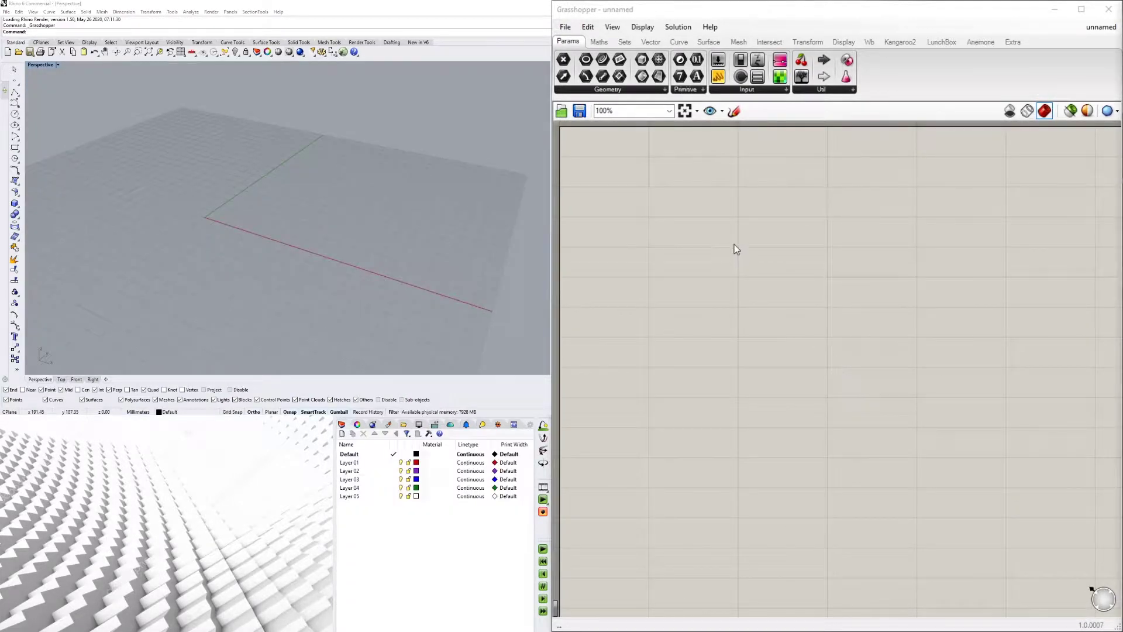
# - Add a Surface Frames component to the empty canvas and position it with room for its inputs
pyautogui.rightClick(754, 259)
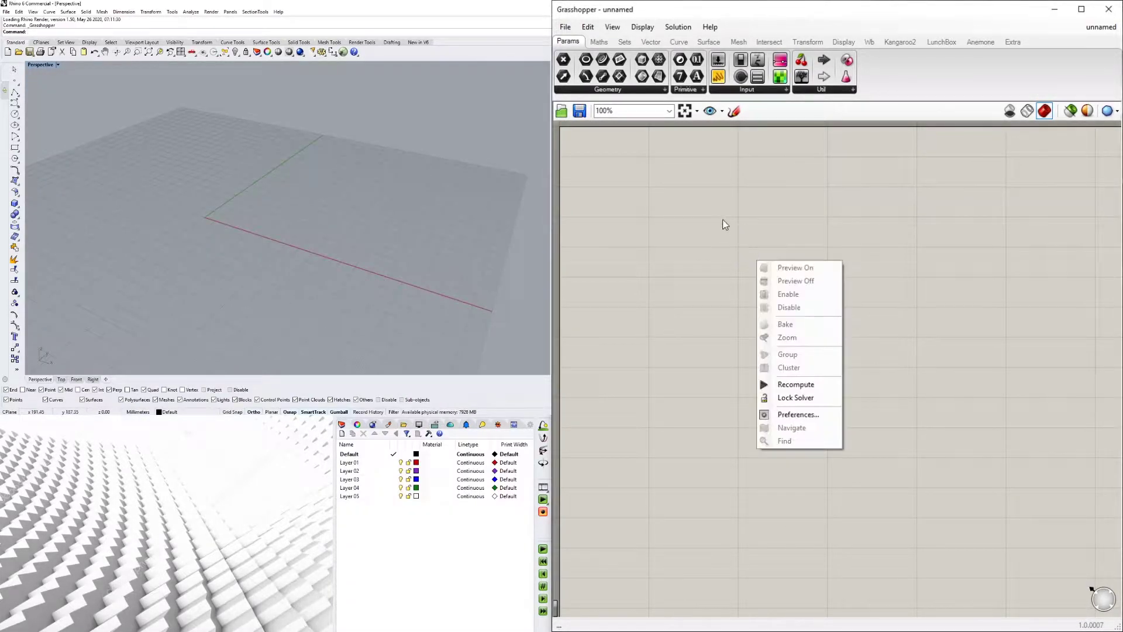
pyautogui.click(722, 220)
pyautogui.doubleClick(722, 221)
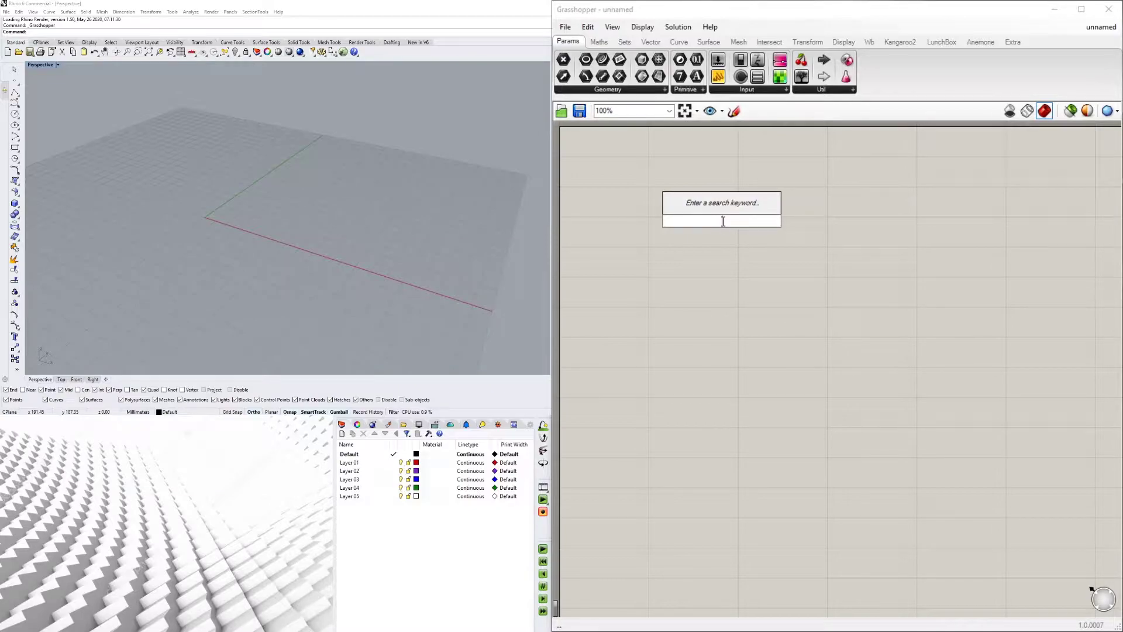
pyautogui.write('SURF')
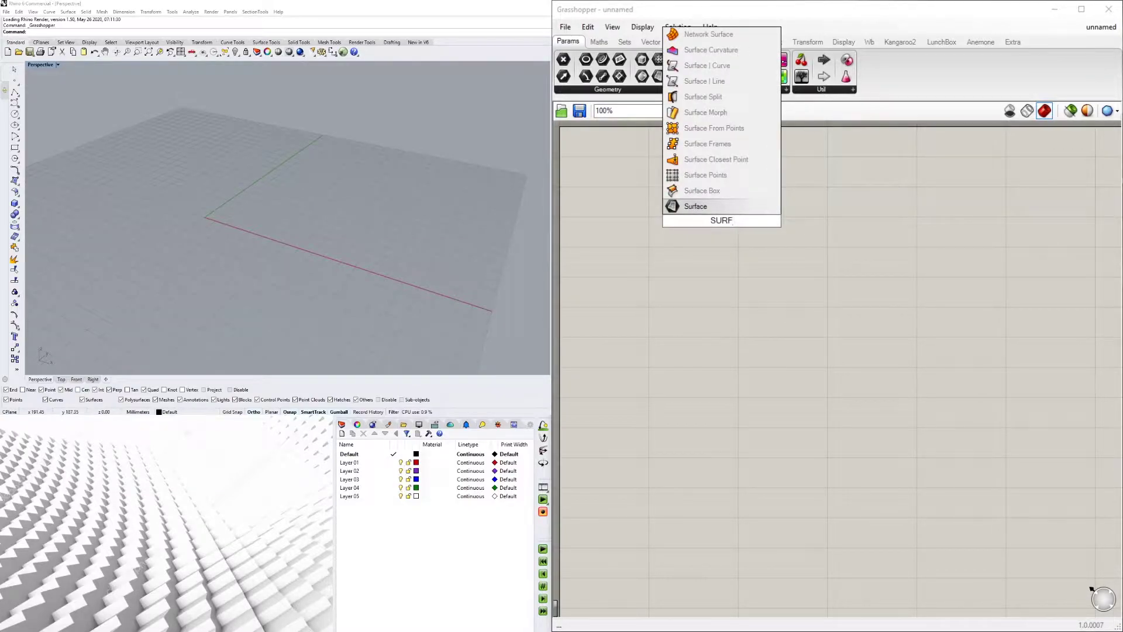
pyautogui.click(735, 143)
pyautogui.moveTo(726, 212); pyautogui.dragTo(907, 266)
pyautogui.click(779, 249)
pyautogui.moveTo(225, 249); pyautogui.dragTo(264, 221, button='right')
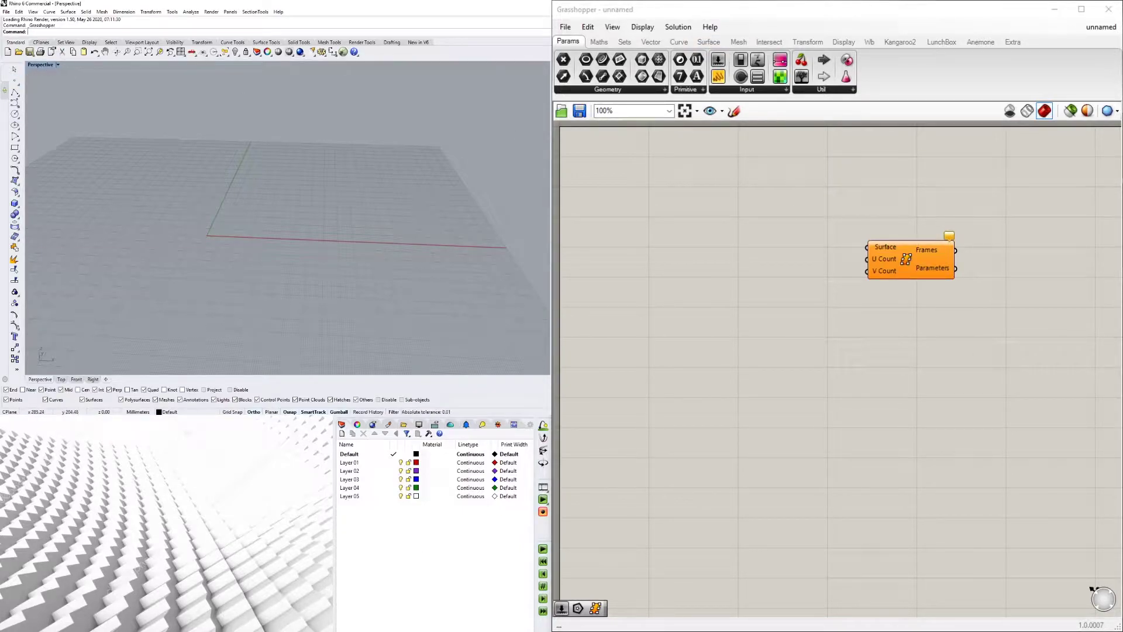
pyautogui.moveTo(937, 276); pyautogui.dragTo(852, 286)
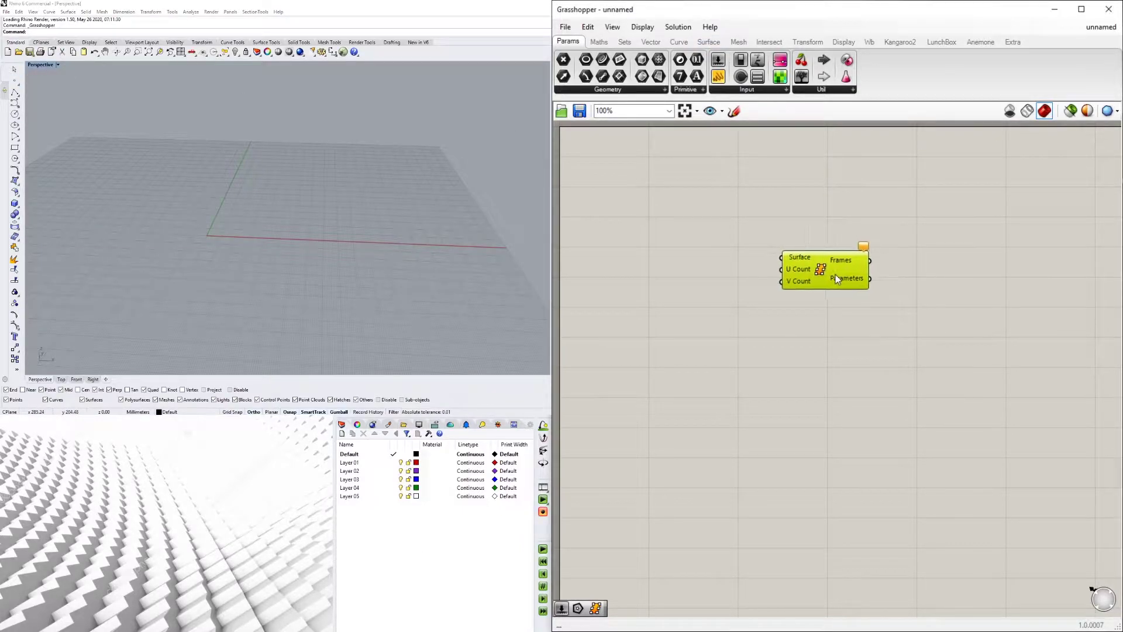
# - Draw a wavy interpolated curve in the Right viewport with Ortho turned off
pyautogui.doubleClick(41, 65)
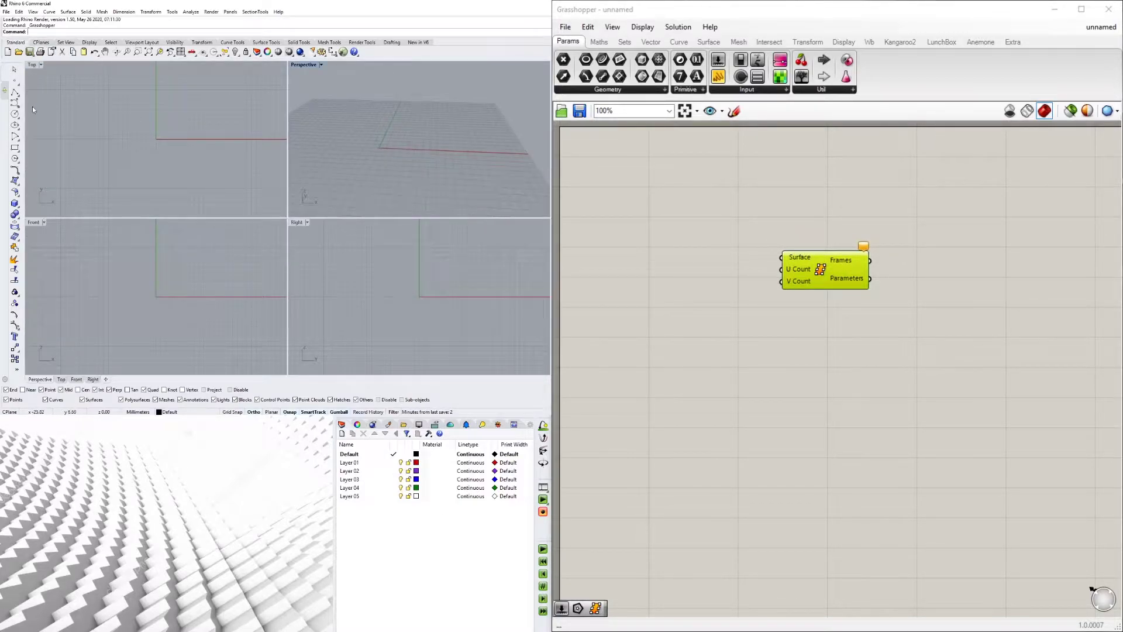
pyautogui.click(17, 105)
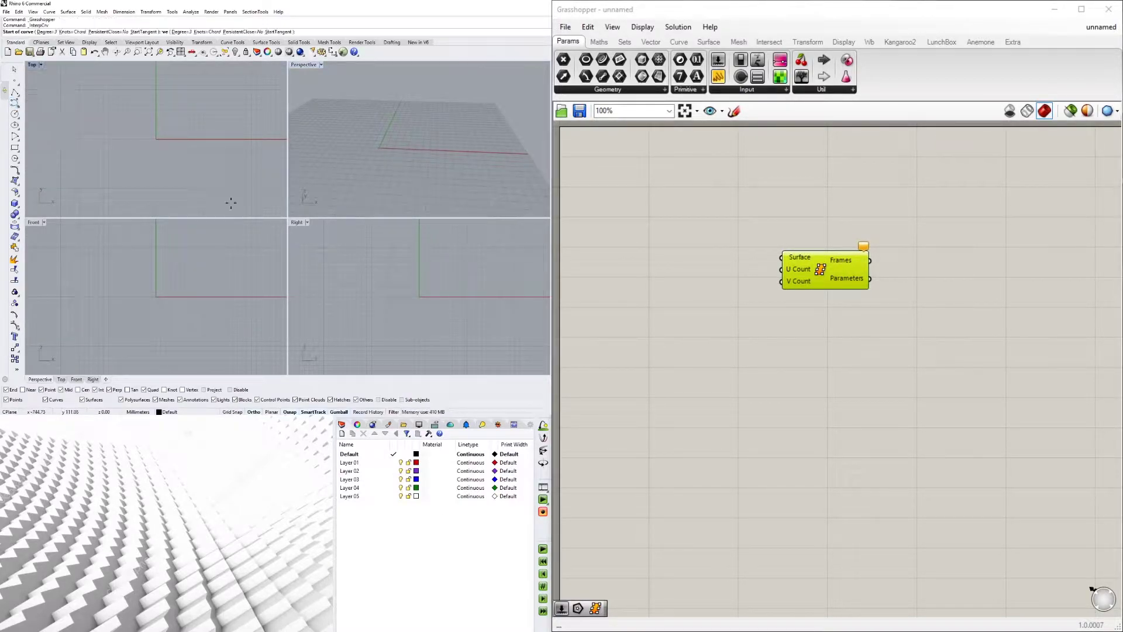
pyautogui.click(345, 296)
pyautogui.moveTo(397, 283); pyautogui.dragTo(373, 287, button='right')
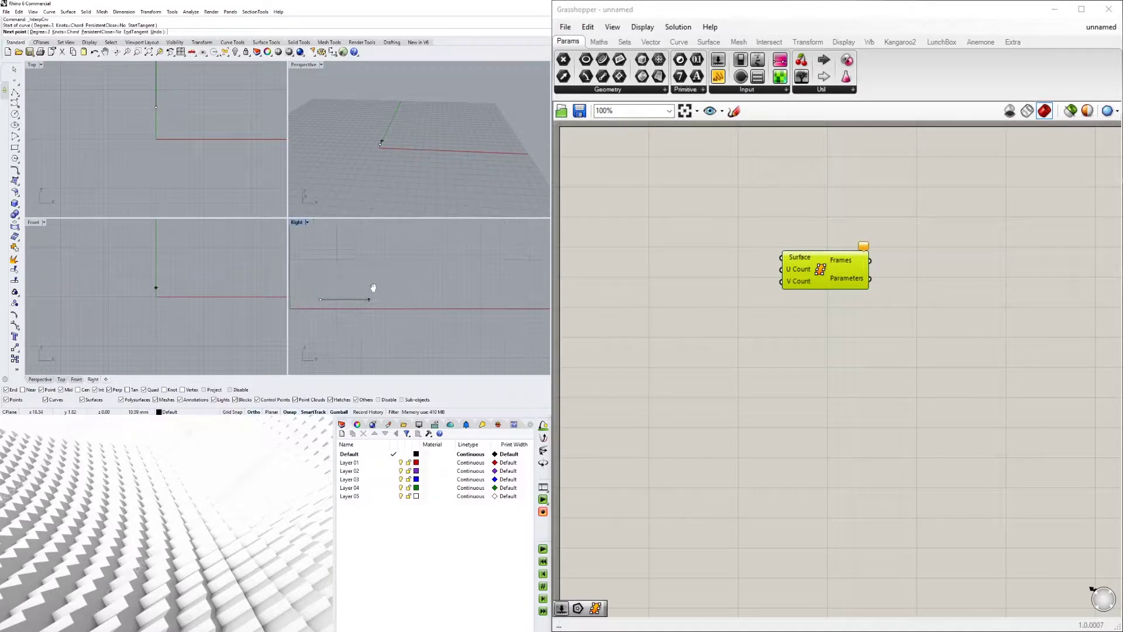
pyautogui.press('F8')
pyautogui.click(373, 265)
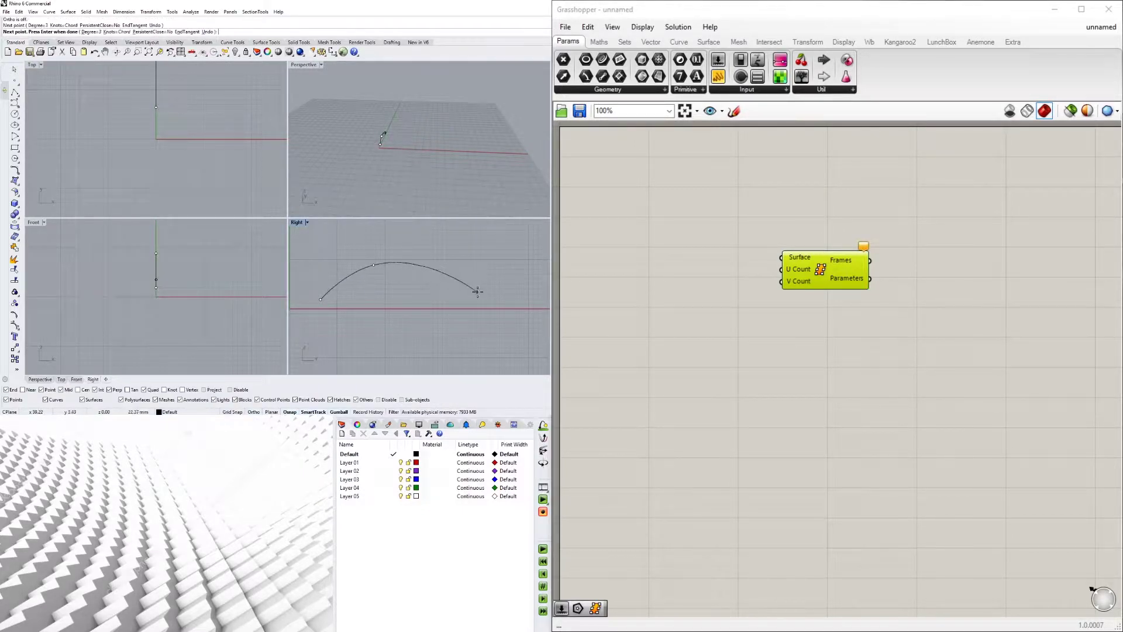
pyautogui.click(478, 291)
pyautogui.scroll(-4, 381, 306)
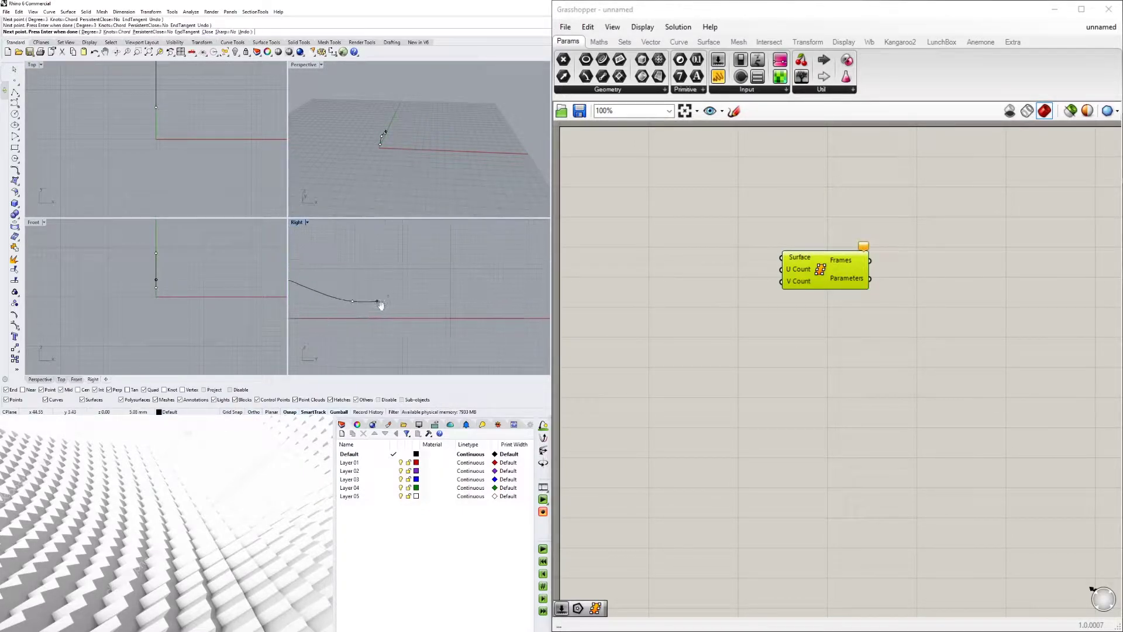
pyautogui.click(496, 283)
pyautogui.press('Return')
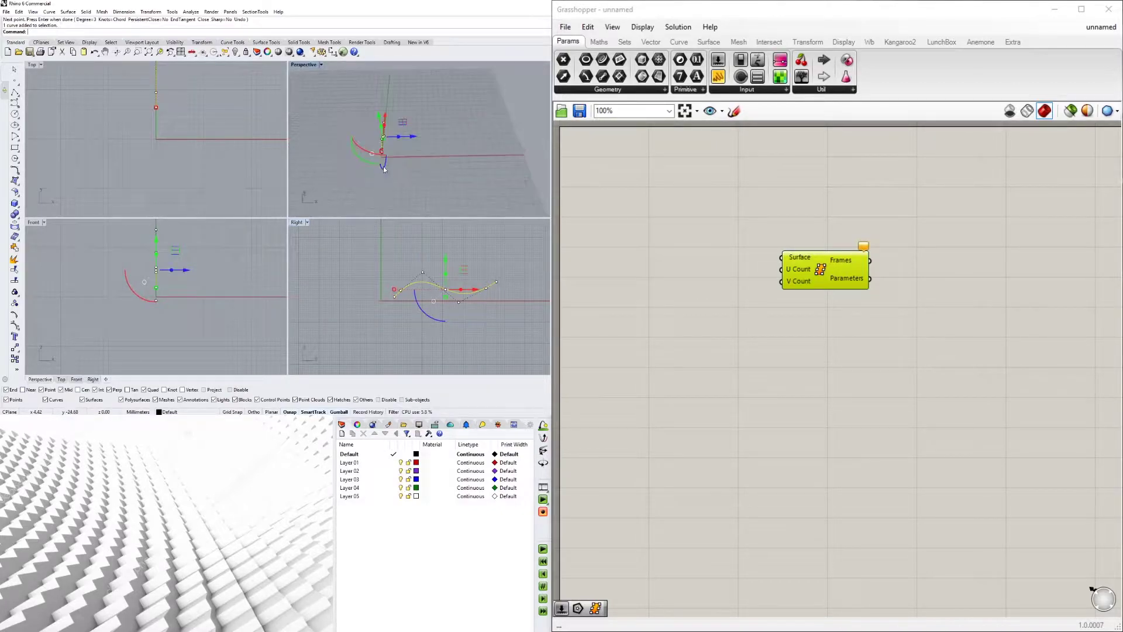
# - Maximize the Perspective viewport and duplicate the wavy curve a short distance along the red X axis
pyautogui.doubleClick(310, 65)
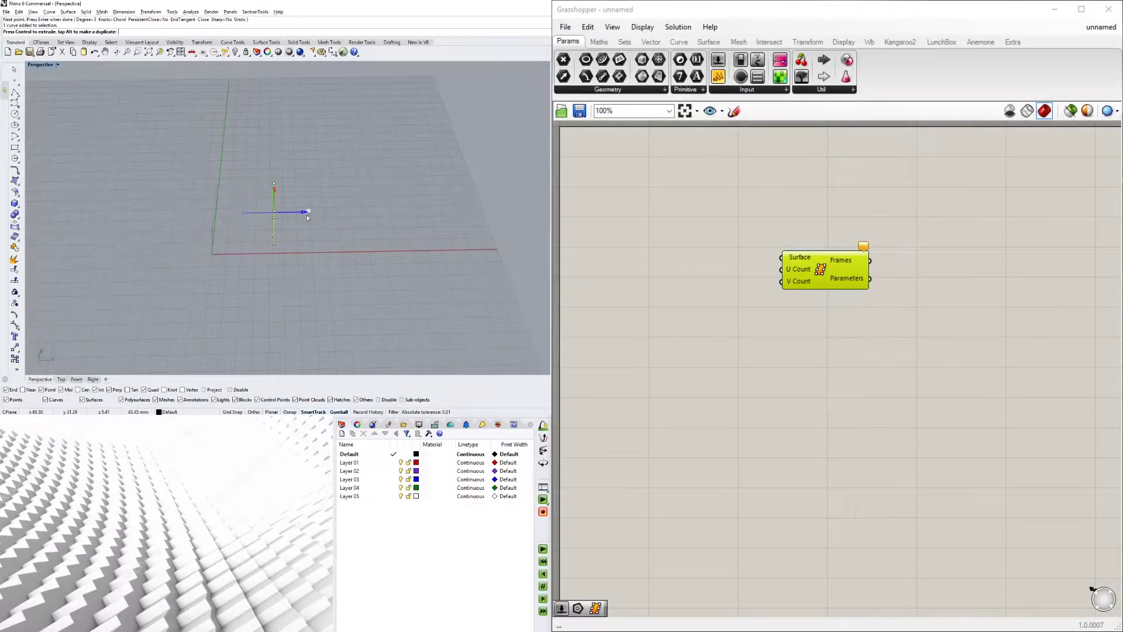
pyautogui.moveTo(307, 218); pyautogui.dragTo(322, 216)
pyautogui.moveTo(267, 225); pyautogui.dragTo(273, 229, button='right')
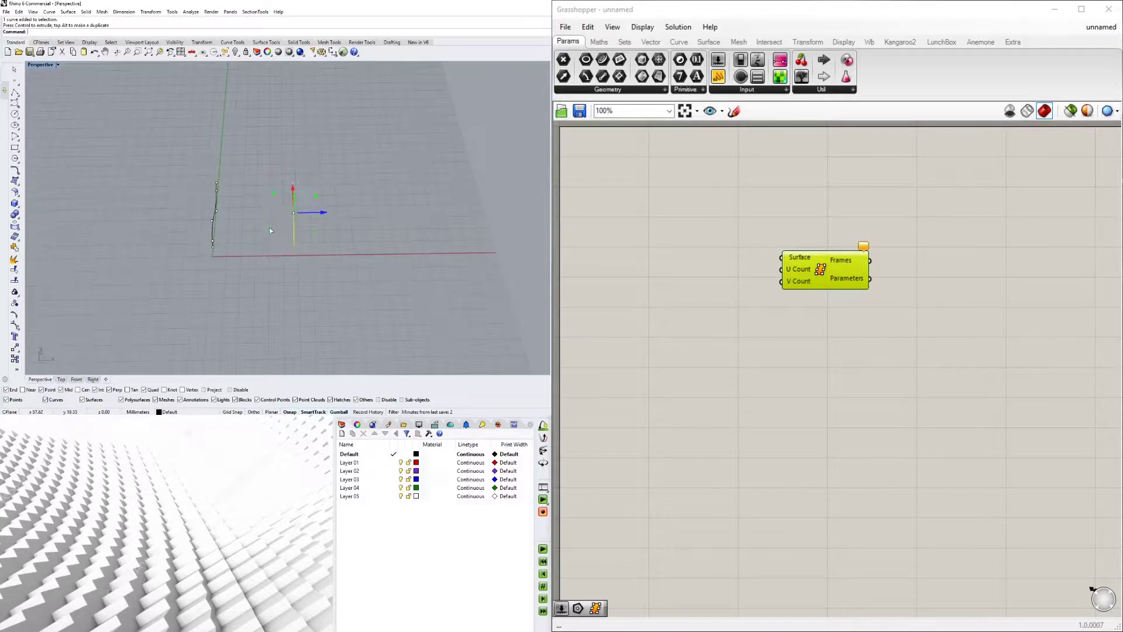
# - Loft the two wavy curves with the loft style set to Loose
pyautogui.keyDown('shift'); pyautogui.moveTo(314, 171); pyautogui.dragTo(317, 170); pyautogui.keyUp('shift')
pyautogui.click(328, 162)
pyautogui.moveTo(238, 225); pyautogui.dragTo(344, 198, button='right')
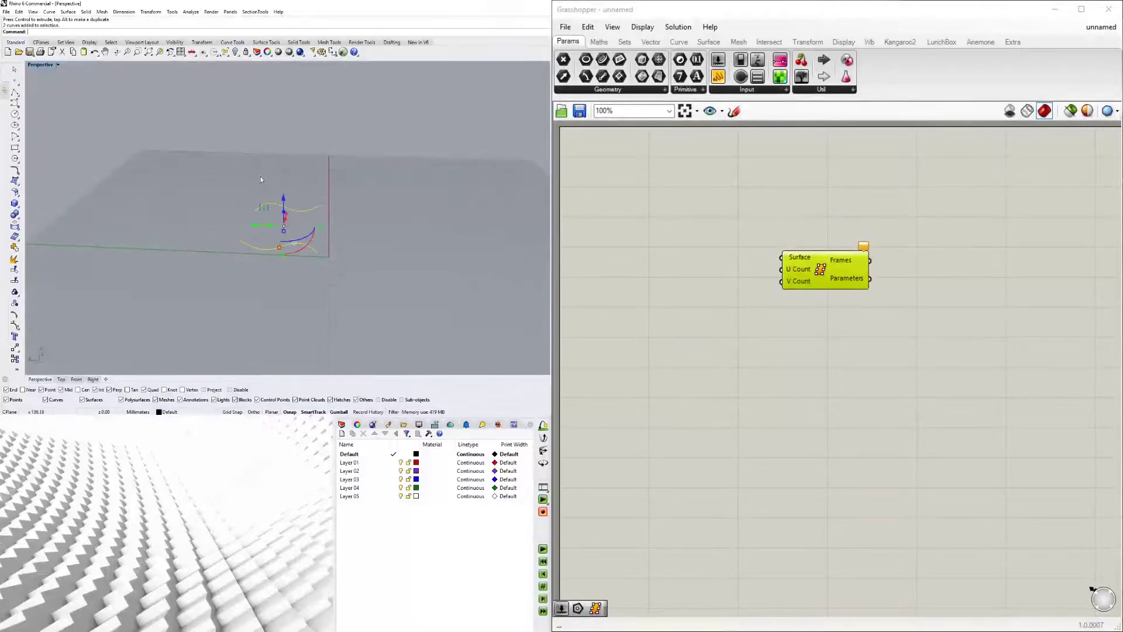
pyautogui.write('Loft')
pyautogui.press('Return')
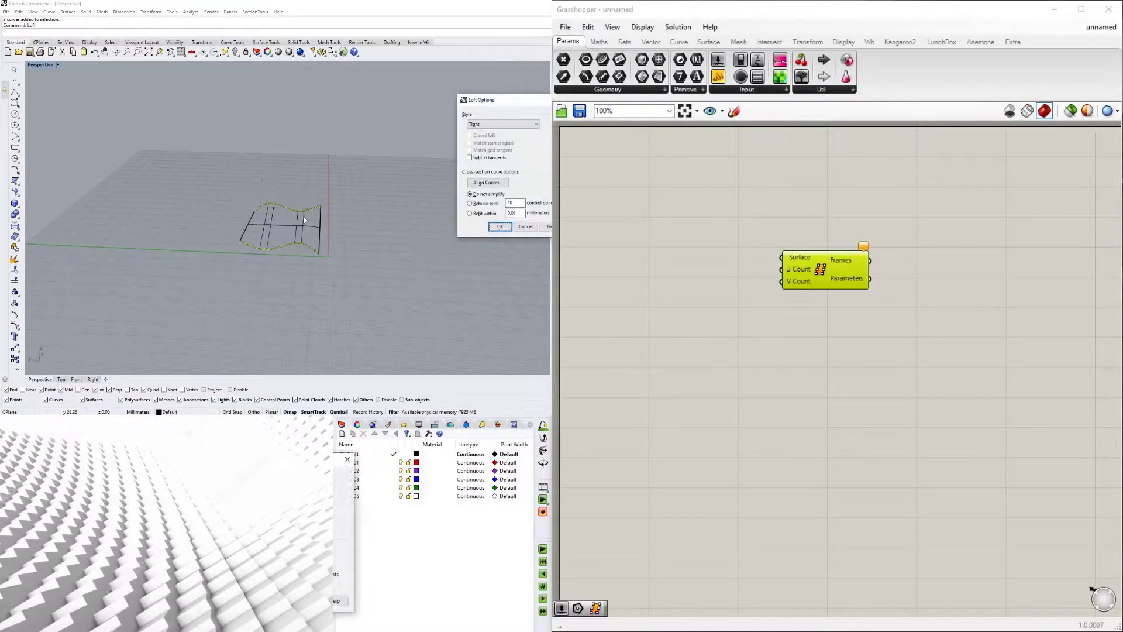
pyautogui.scroll(6, 275, 225)
pyautogui.moveTo(328, 199); pyautogui.dragTo(257, 207, button='right')
pyautogui.click(503, 124)
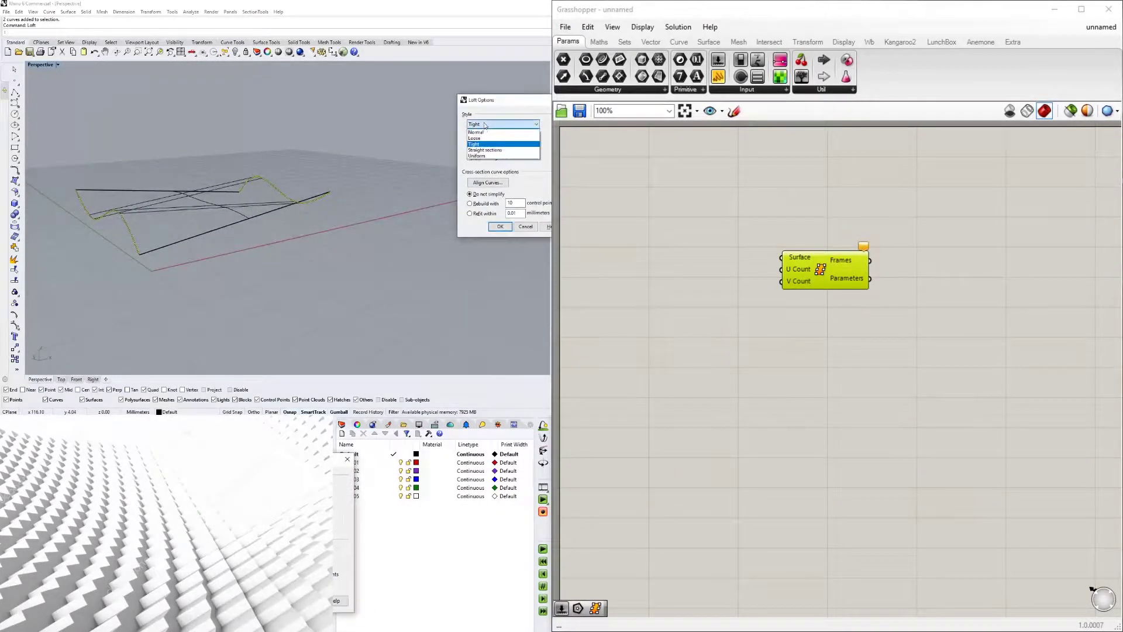
pyautogui.click(491, 137)
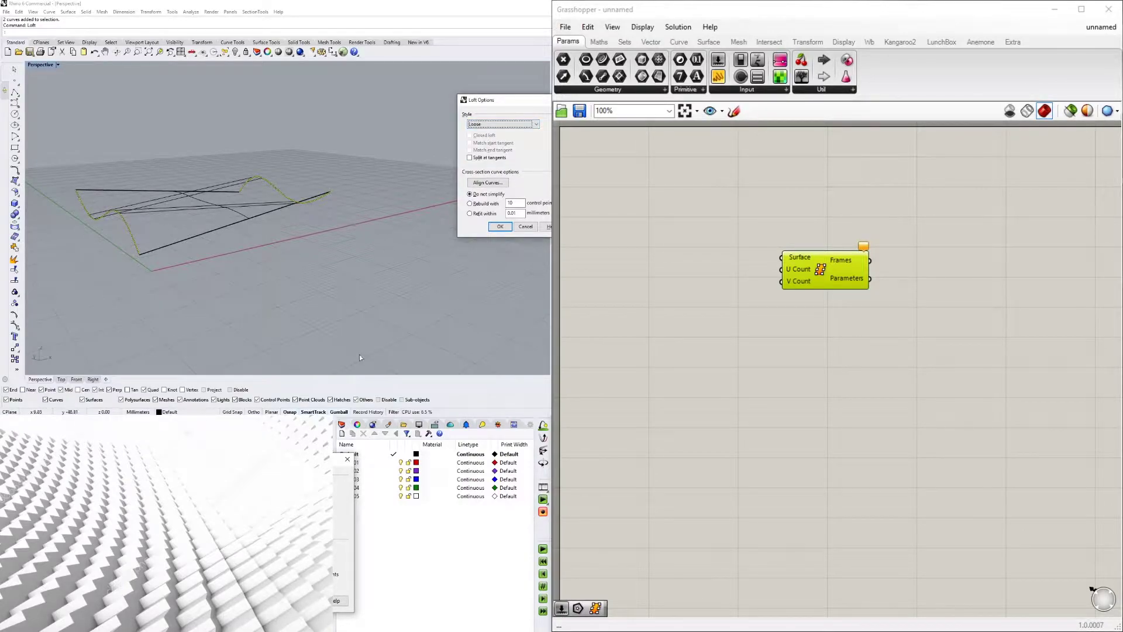
# - Show the Perspective viewport in Shaded mode and accept the loft between the curves
pyautogui.click(38, 66)
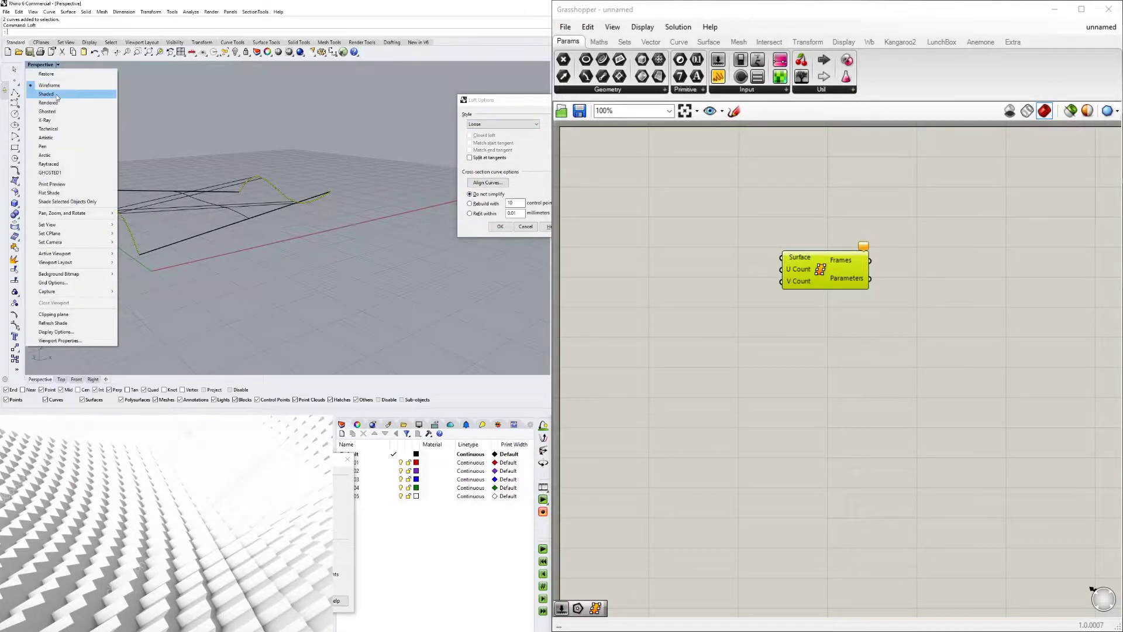
pyautogui.click(49, 101)
pyautogui.moveTo(316, 211)
pyautogui.mouseDown(button='right')
pyautogui.moveTo(339, 198)
pyautogui.moveTo(228, 192)
pyautogui.mouseUp(button='right')
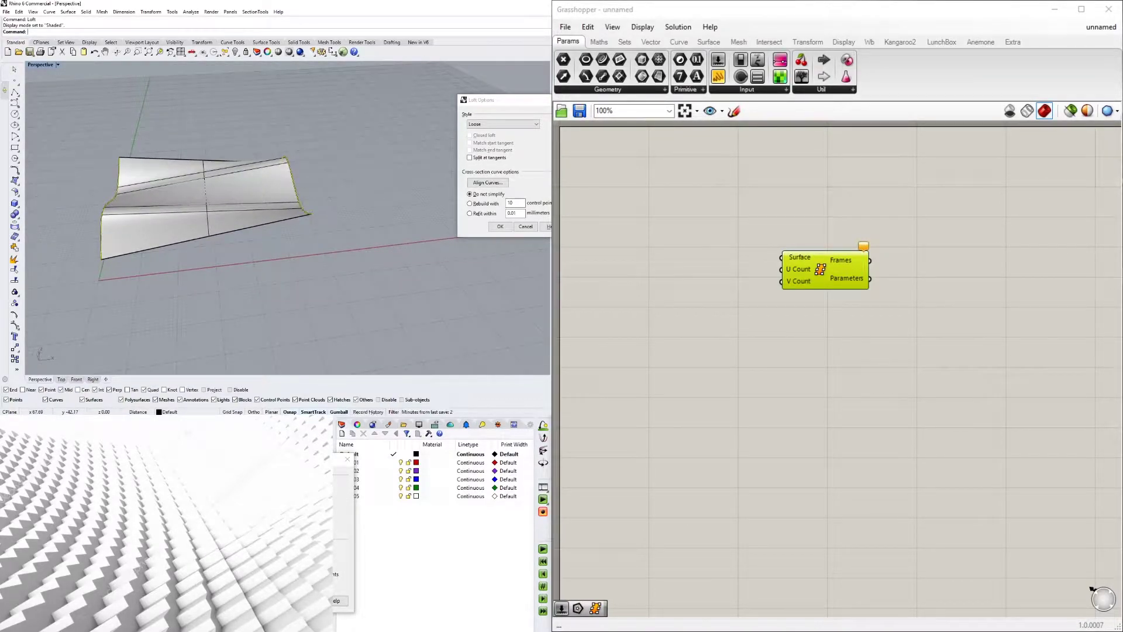
pyautogui.click(499, 227)
pyautogui.moveTo(326, 232); pyautogui.dragTo(344, 223, button='right')
pyautogui.click(284, 157)
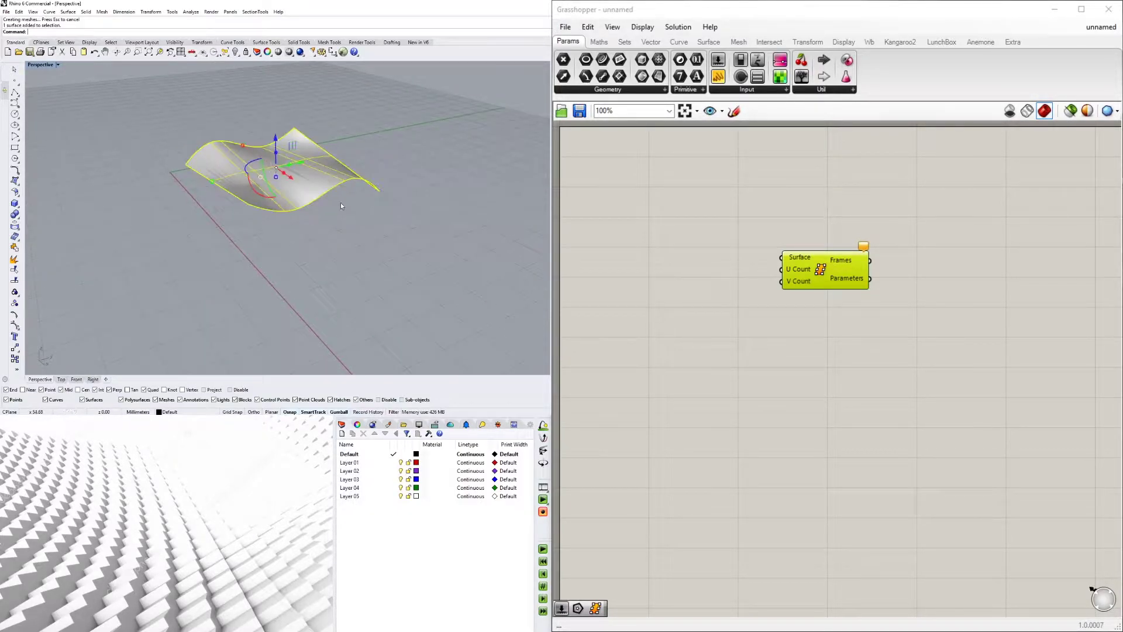
# - Reshape the lofted surface by repositioning one of its wavy base curves, and clear the selection
pyautogui.click(331, 197)
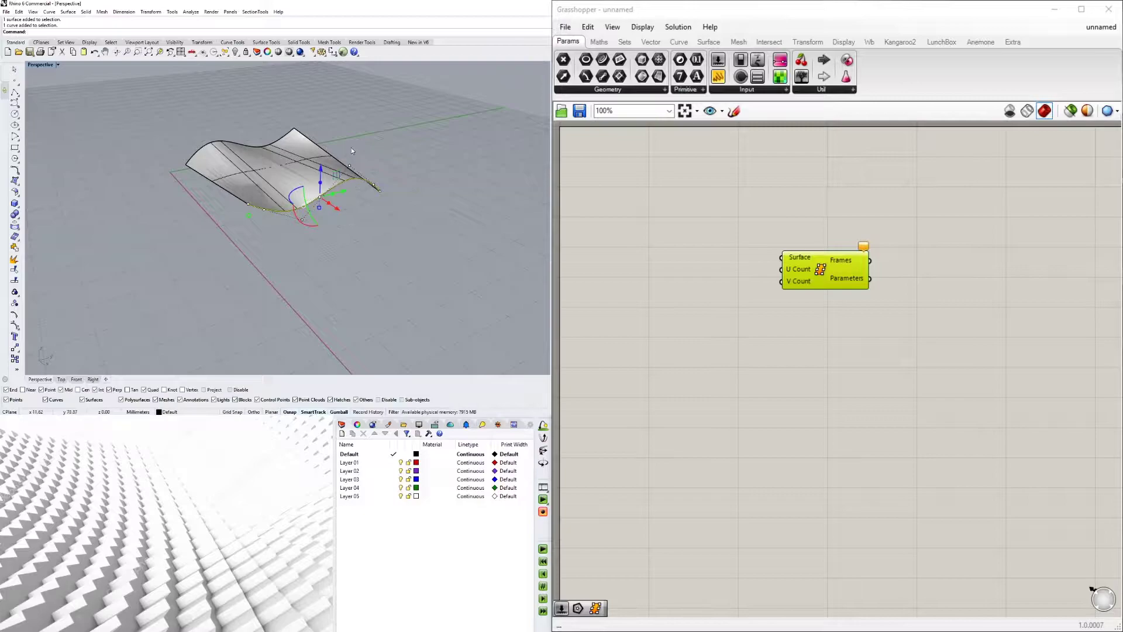
pyautogui.moveTo(351, 148); pyautogui.dragTo(354, 140, button='right')
pyautogui.moveTo(335, 139); pyautogui.dragTo(349, 163)
pyautogui.moveTo(358, 111); pyautogui.dragTo(358, 112)
pyautogui.moveTo(315, 175)
pyautogui.mouseDown(button='right')
pyautogui.moveTo(313, 164)
pyautogui.moveTo(270, 230)
pyautogui.moveTo(260, 210)
pyautogui.moveTo(284, 183)
pyautogui.moveTo(316, 196)
pyautogui.mouseUp(button='right')
pyautogui.press('Escape')
pyautogui.press('Escape')
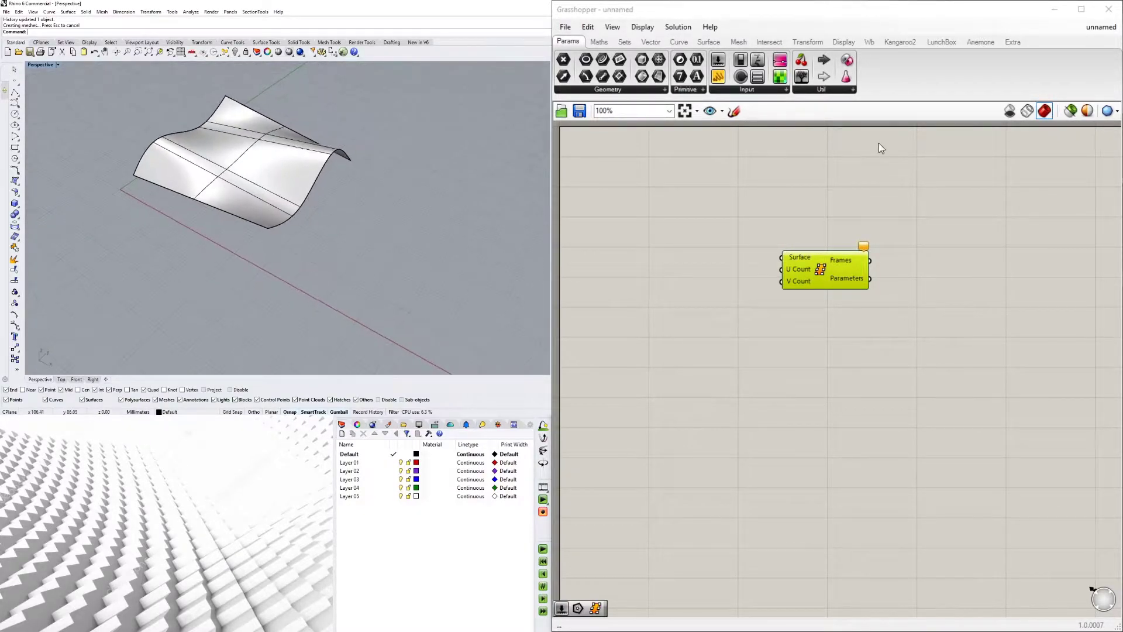
# - Turn off Shadows for the Shaded display mode and select the lofted surface
pyautogui.click(421, 426)
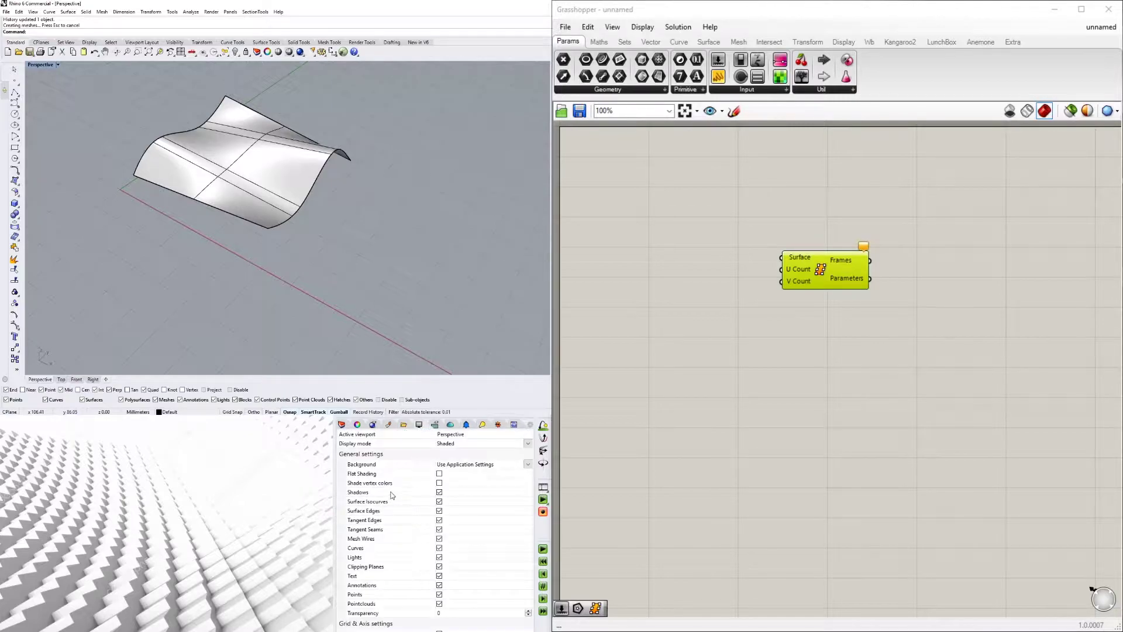
pyautogui.moveTo(527, 149); pyautogui.dragTo(198, 188, button='right')
pyautogui.click(204, 191)
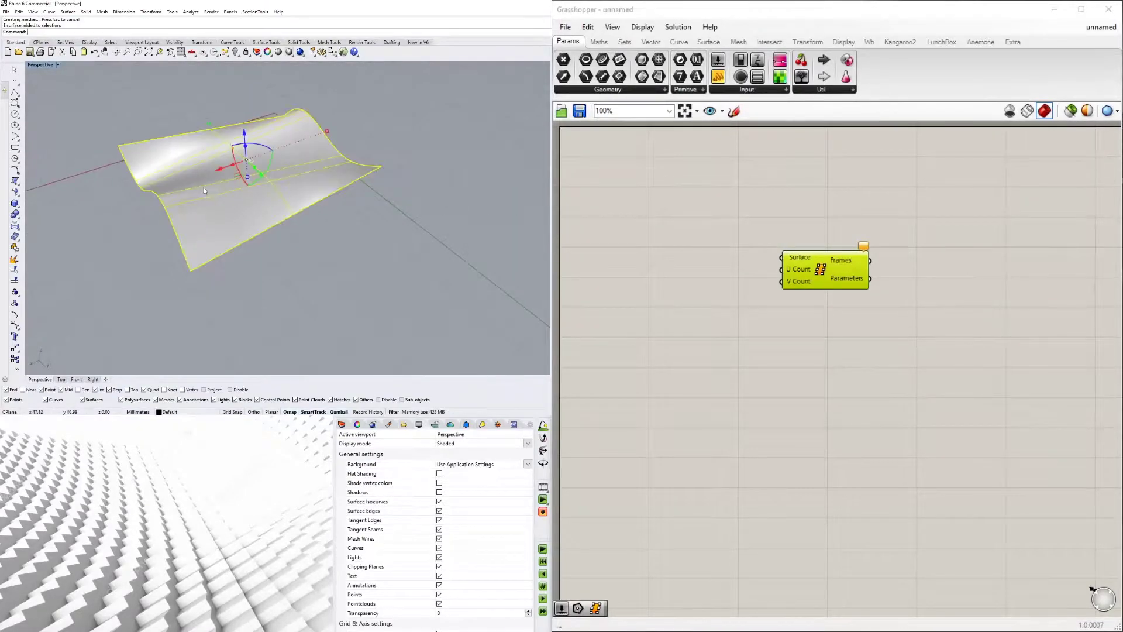
# - Add a Surface parameter to the Grasshopper canvas, above and before the Surface Frames component
pyautogui.click(722, 228)
pyautogui.moveTo(721, 228); pyautogui.dragTo(756, 257, button='right')
pyautogui.moveTo(873, 297); pyautogui.dragTo(916, 307)
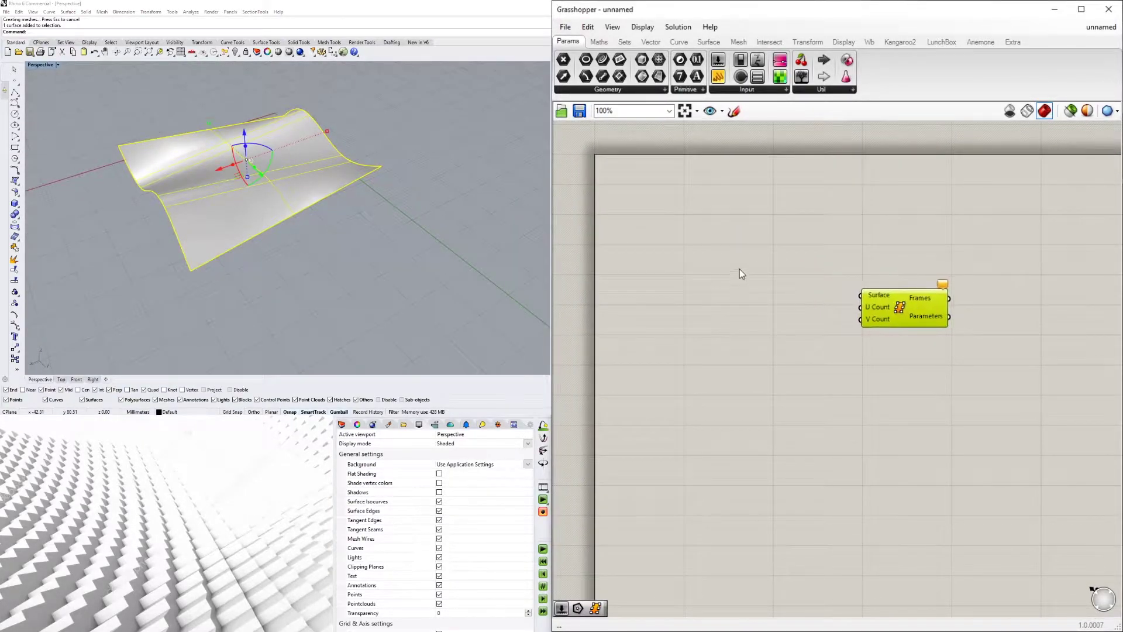
pyautogui.doubleClick(703, 248)
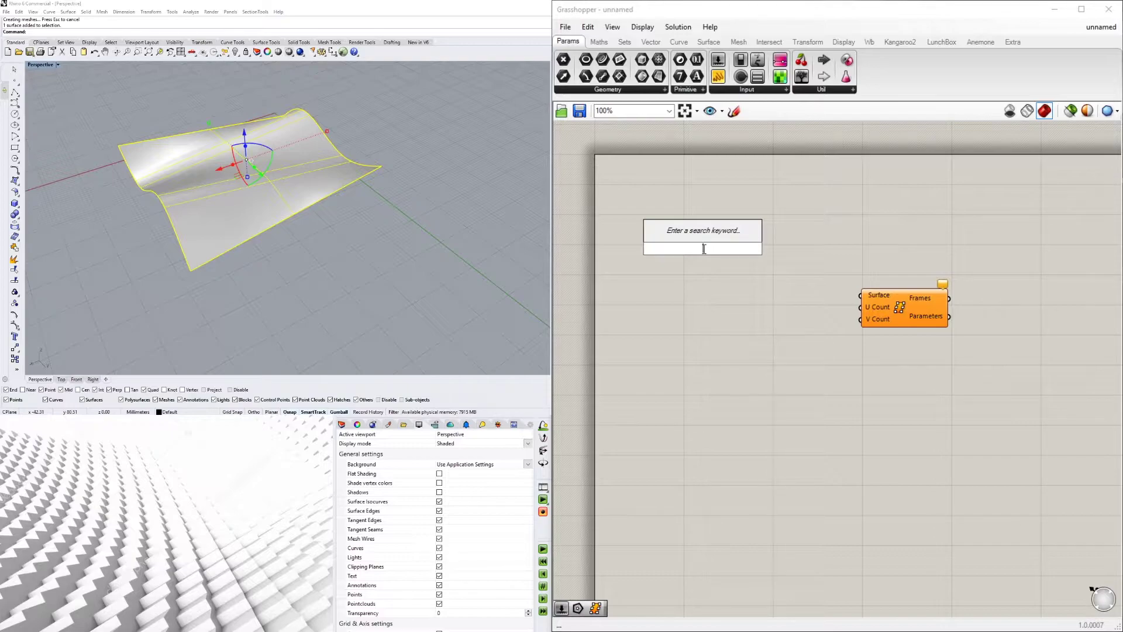
pyautogui.write('SURF')
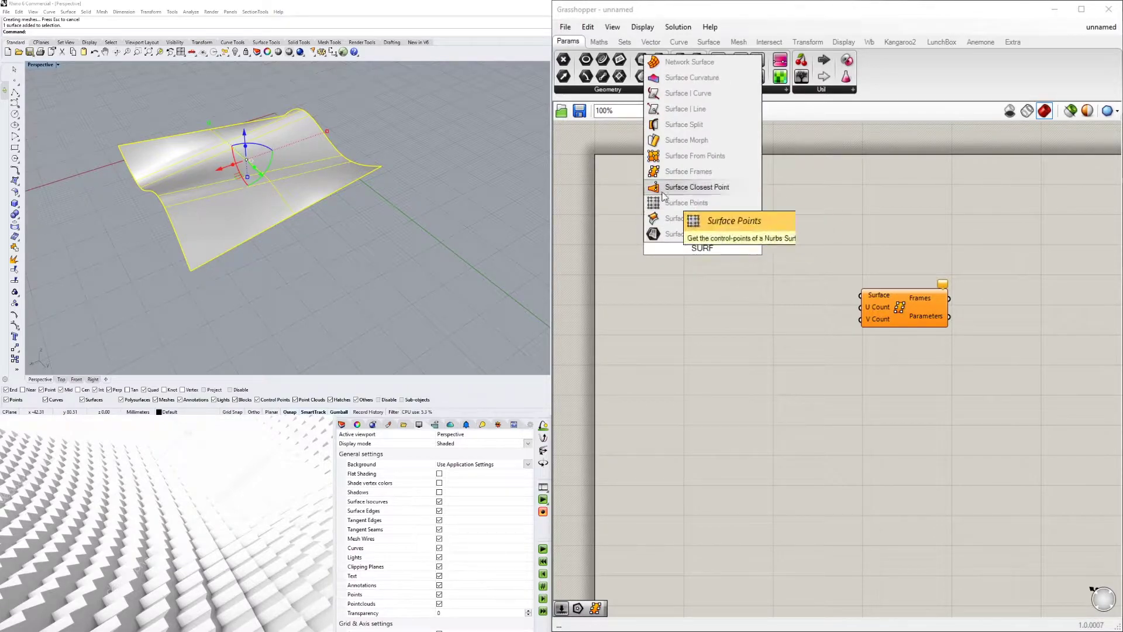
pyautogui.click(694, 234)
pyautogui.moveTo(714, 246); pyautogui.dragTo(772, 237)
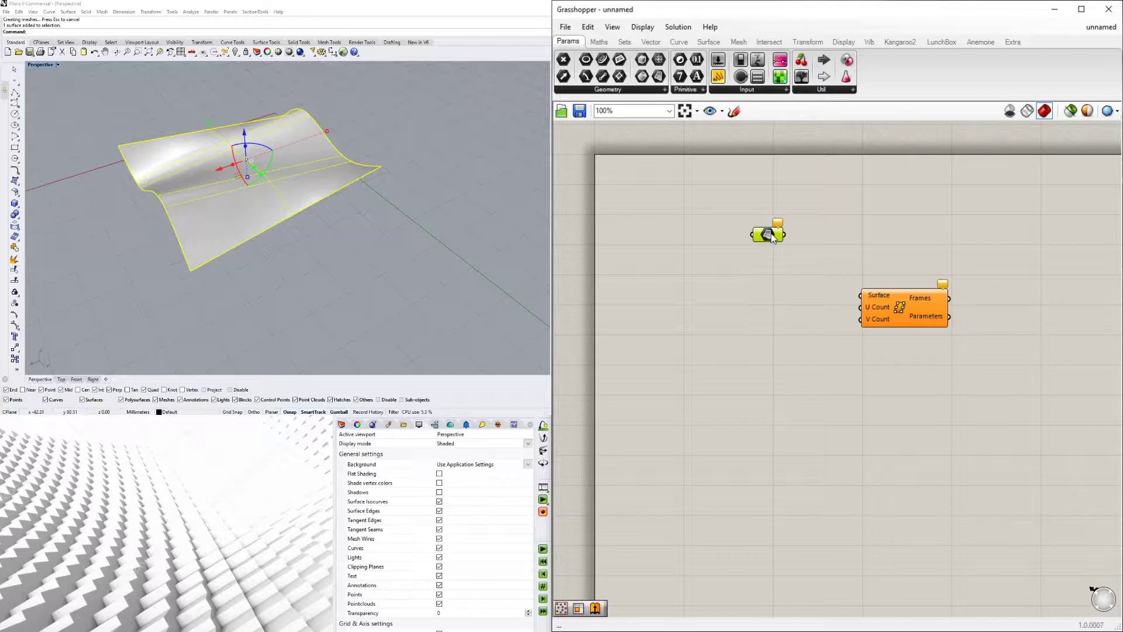
# - Reference the lofted Rhino surface in the Surface parameter as one surface and move the parameter farther from Surface Frames
pyautogui.click(426, 197)
pyautogui.click(149, 169)
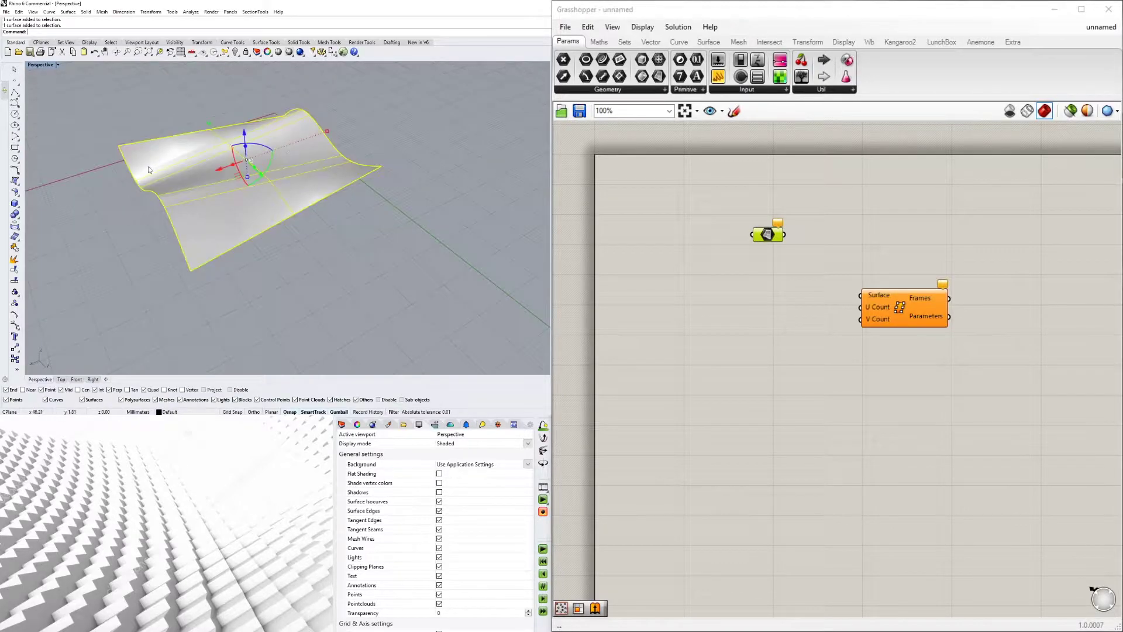
pyautogui.rightClick(765, 236)
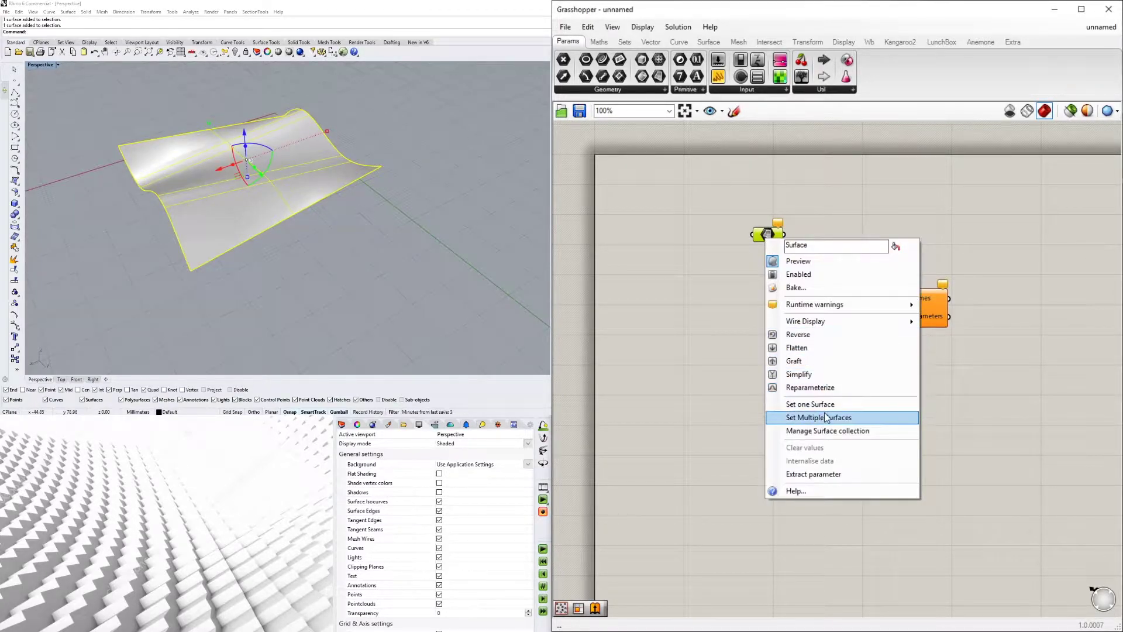
pyautogui.click(829, 407)
pyautogui.moveTo(768, 235); pyautogui.dragTo(703, 208)
pyautogui.click(731, 323)
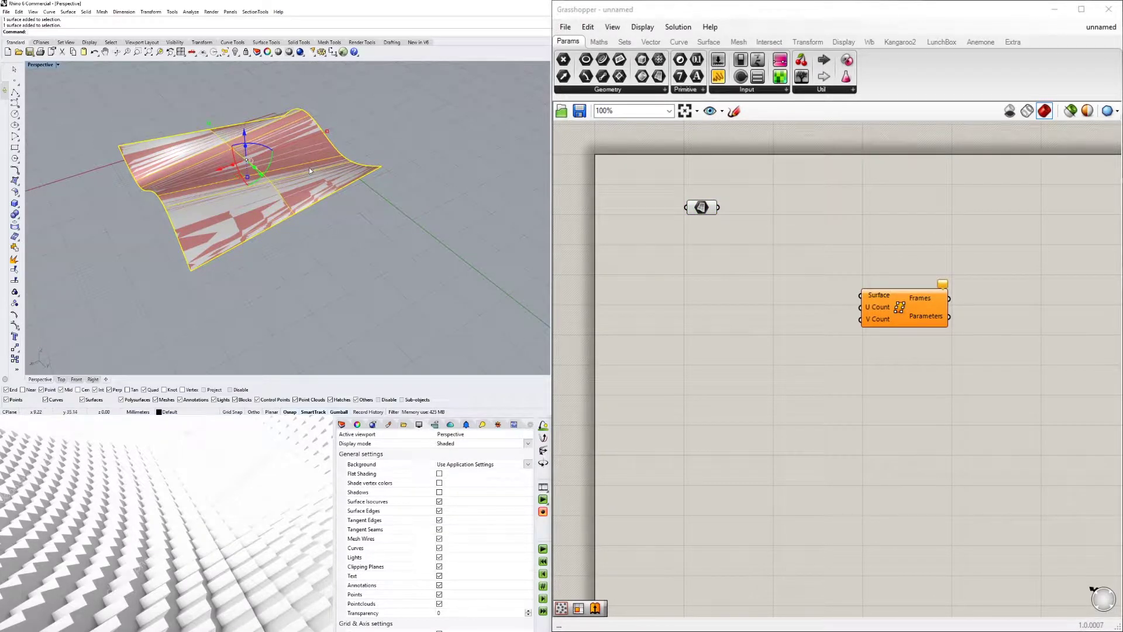
# - Hide the original lofted surface in Rhino and choose another preview mesh quality for the Grasshopper document
pyautogui.hotkey('ctrl', 'h')
pyautogui.moveTo(309, 167); pyautogui.dragTo(441, 176, button='right')
pyautogui.click(1110, 112)
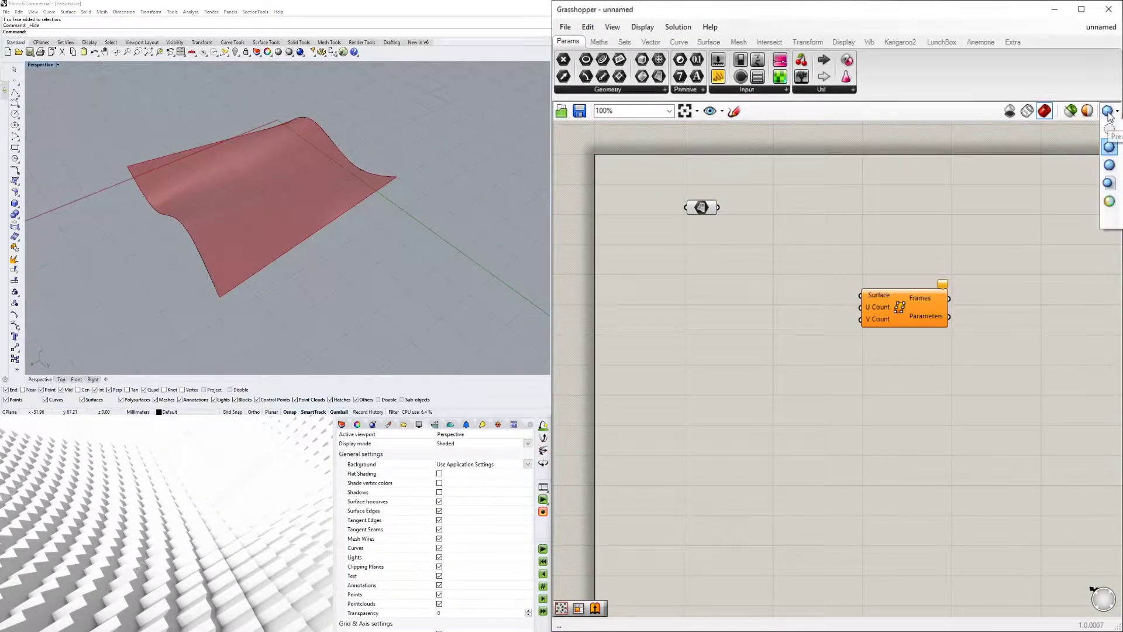
pyautogui.click(1109, 170)
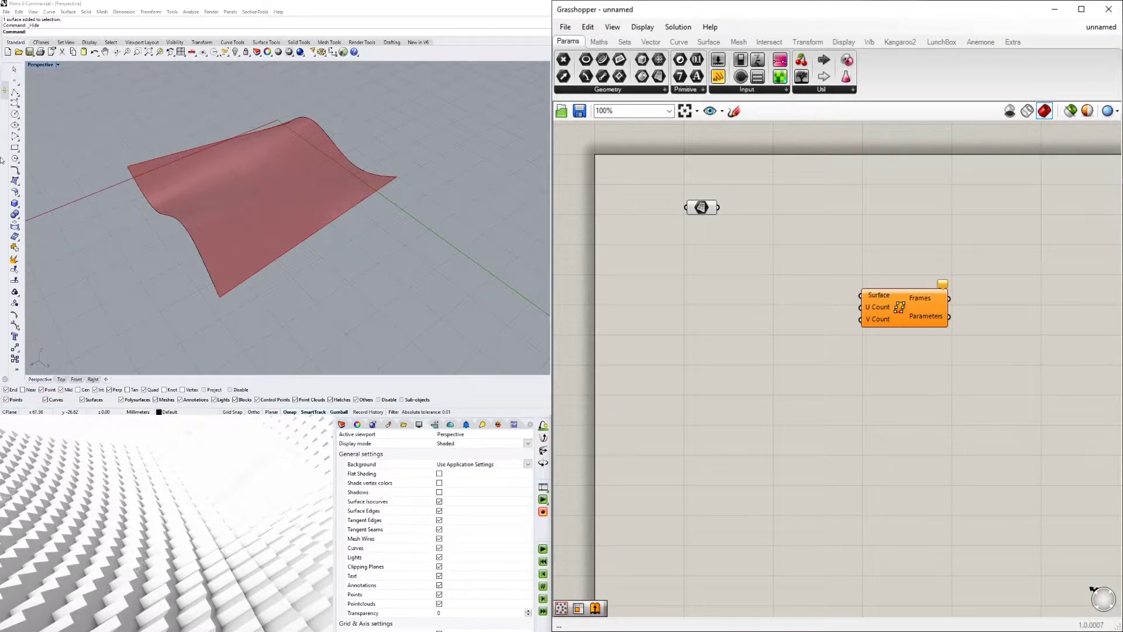
pyautogui.moveTo(280, 175); pyautogui.dragTo(317, 179, button='right')
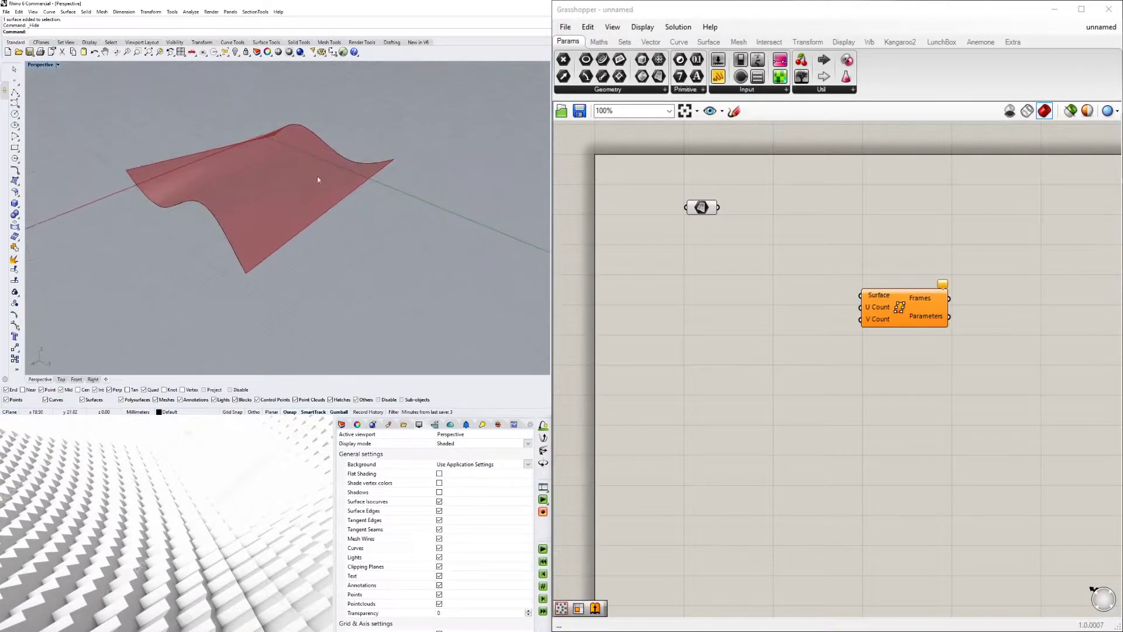
# - Move Surface Frames closer to the Surface parameter and connect the parameter to its Surface input
pyautogui.moveTo(899, 308); pyautogui.dragTo(864, 255)
pyautogui.click(702, 208)
pyautogui.click(846, 318)
pyautogui.moveTo(410, 229); pyautogui.dragTo(401, 171, button='right')
pyautogui.scroll(6, 202, 205)
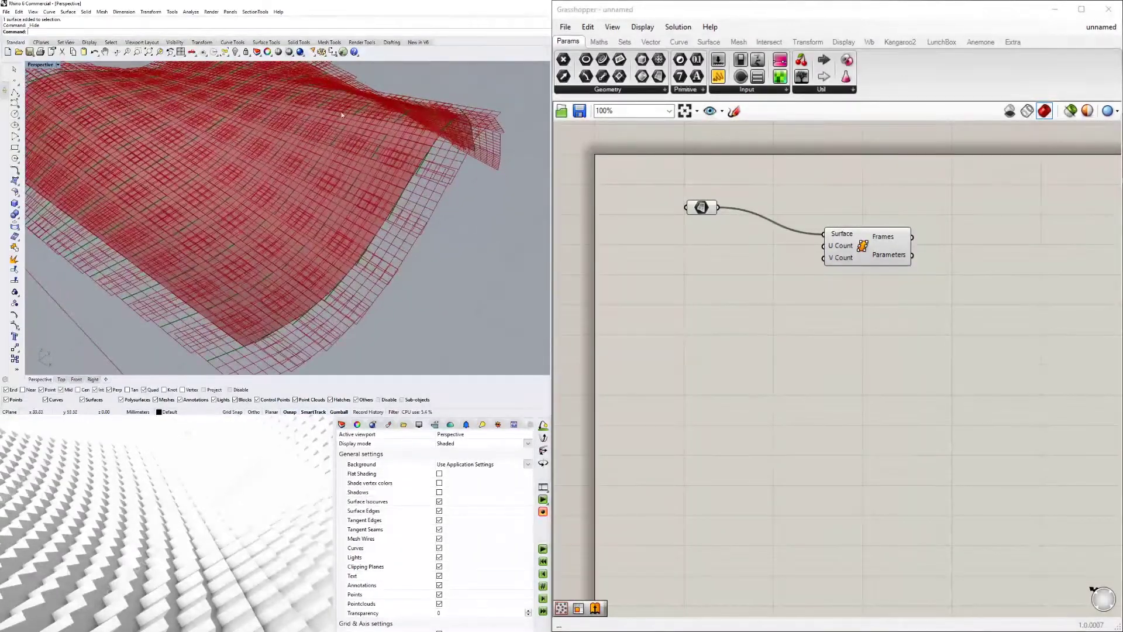
pyautogui.moveTo(342, 115); pyautogui.dragTo(187, 195, button='right')
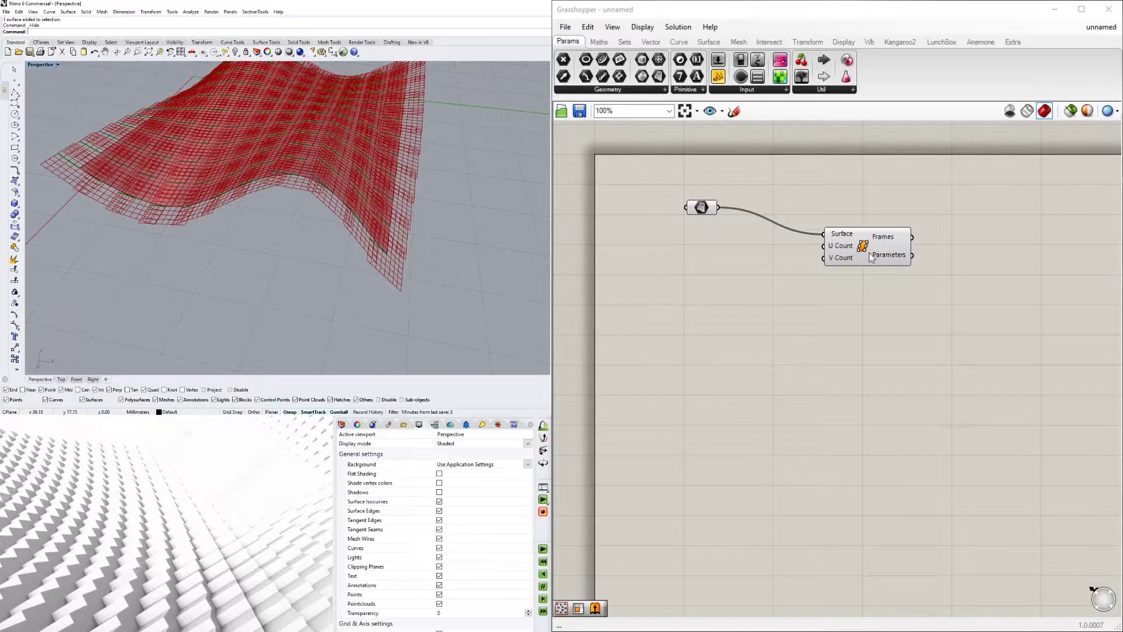
# - Add a Circle component and connect the Frames output of Surface Frames to its Plane input
pyautogui.moveTo(872, 257); pyautogui.dragTo(760, 278, button='right')
pyautogui.doubleClick(884, 314)
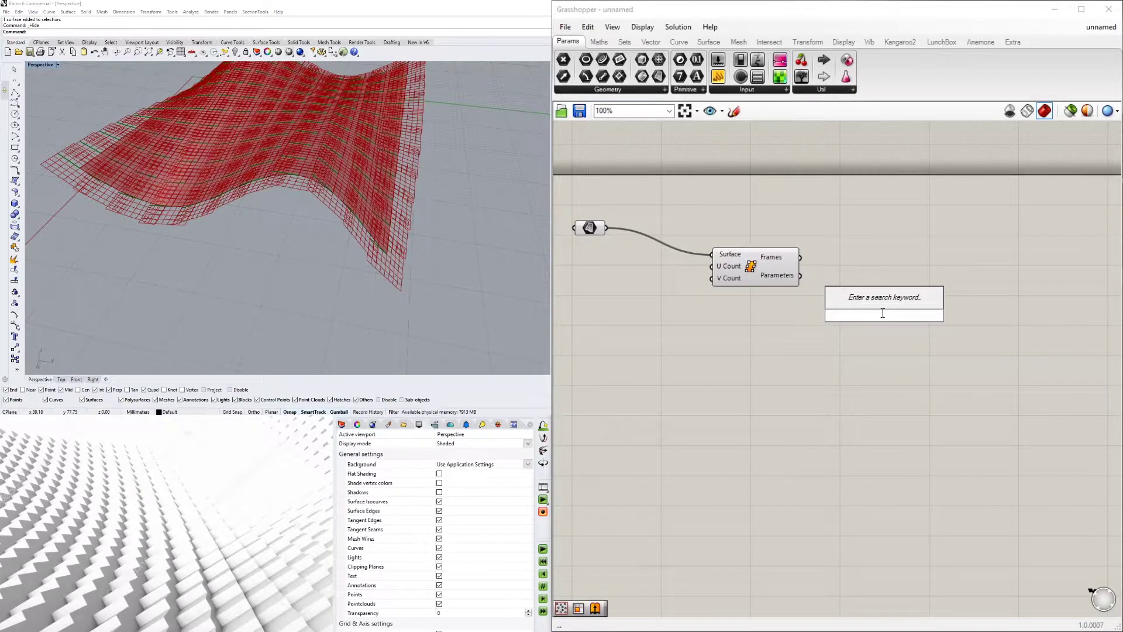
pyautogui.write('circle')
pyautogui.press('Return')
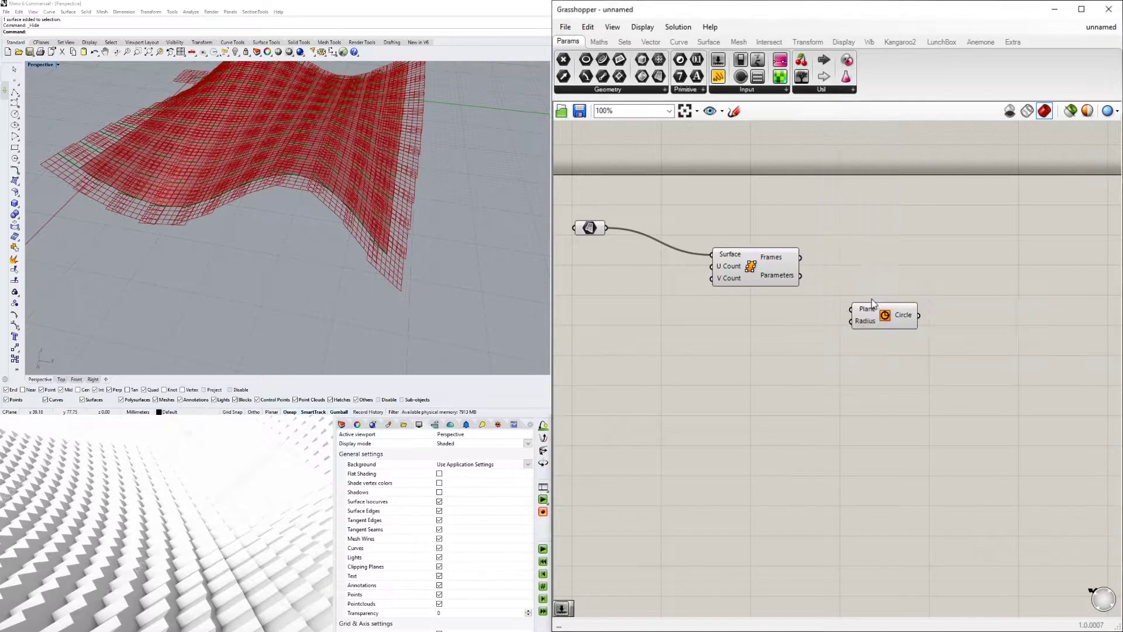
pyautogui.moveTo(802, 258); pyautogui.dragTo(819, 280)
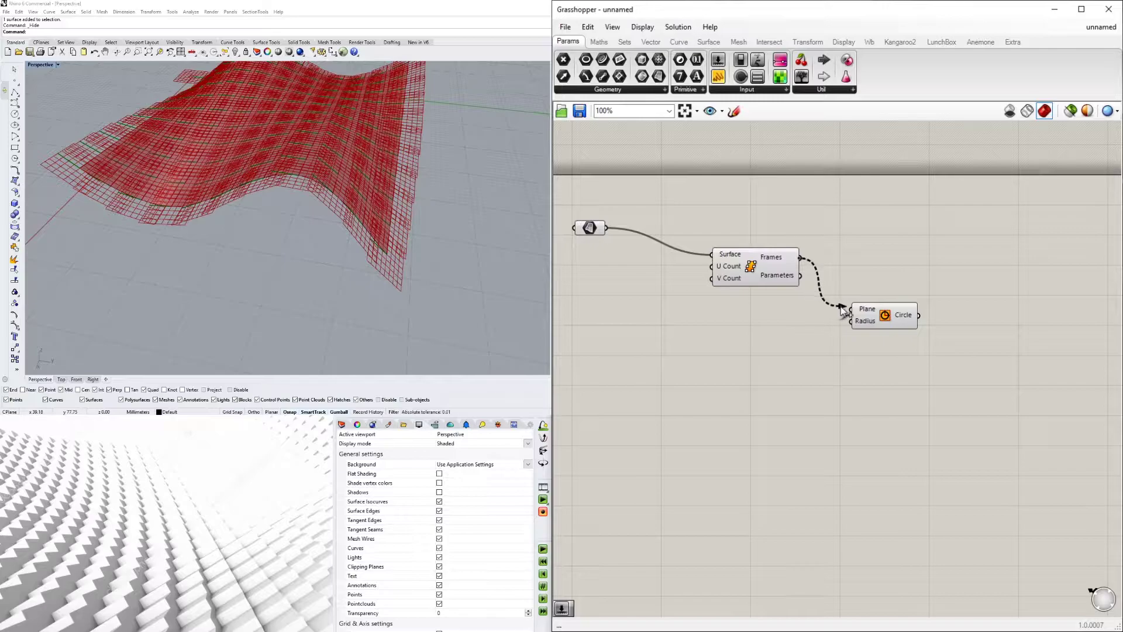
pyautogui.moveTo(879, 320); pyautogui.dragTo(906, 333)
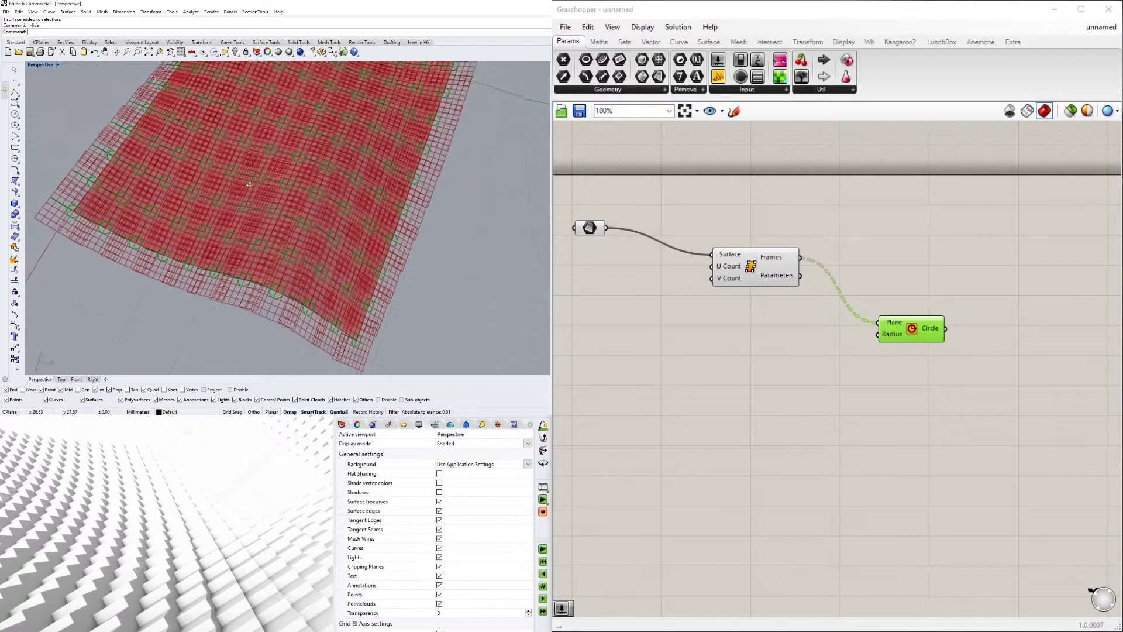
pyautogui.moveTo(249, 184); pyautogui.dragTo(351, 122, button='right')
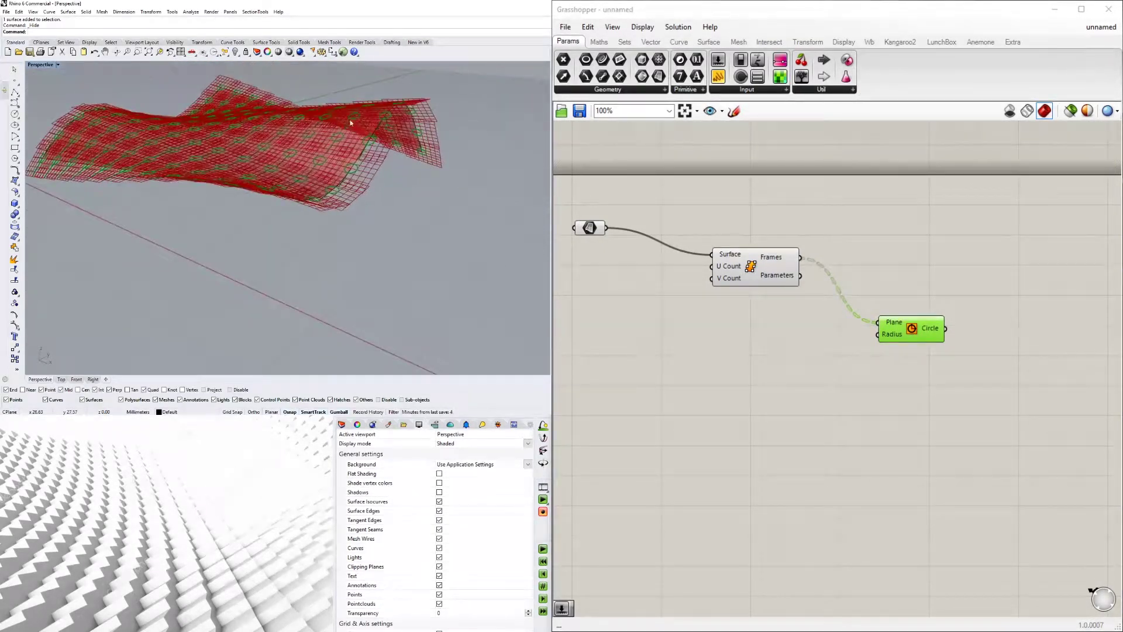
# - Turn off the preview of the Surface Frames component
pyautogui.click(750, 263)
pyautogui.rightClick(750, 263)
pyautogui.click(758, 285)
pyautogui.moveTo(421, 159); pyautogui.dragTo(307, 170, button='right')
# - Add an Extrude component after Circle and connect the Circle output to its Base input
pyautogui.moveTo(981, 339); pyautogui.dragTo(954, 352, button='right')
pyautogui.click(885, 341)
pyautogui.doubleClick(1002, 357)
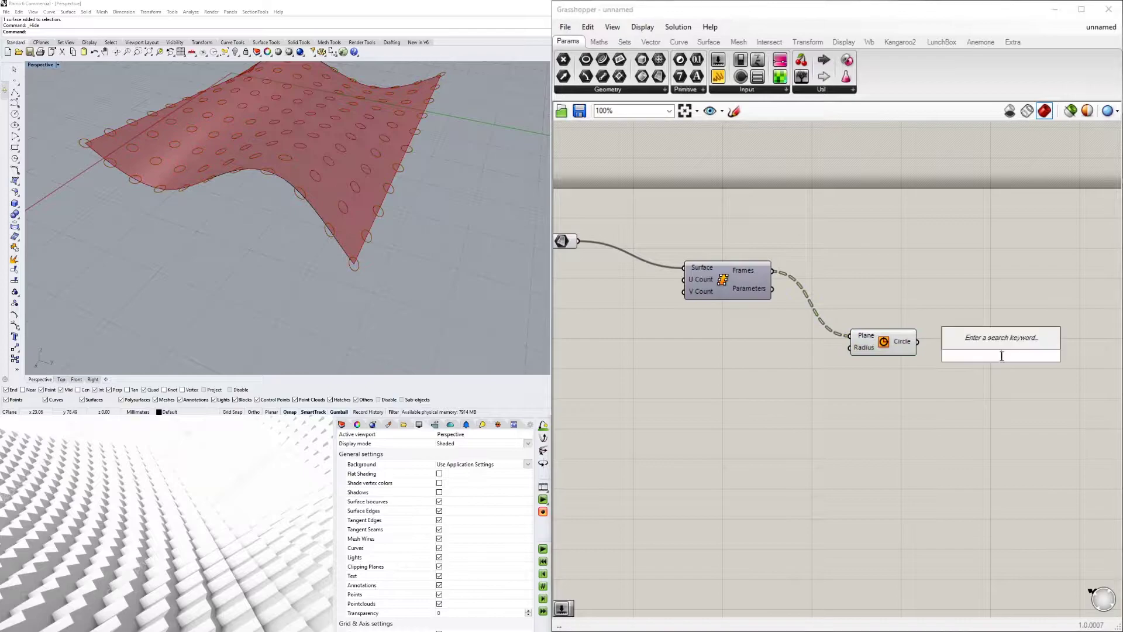
pyautogui.write('EXTRUDE')
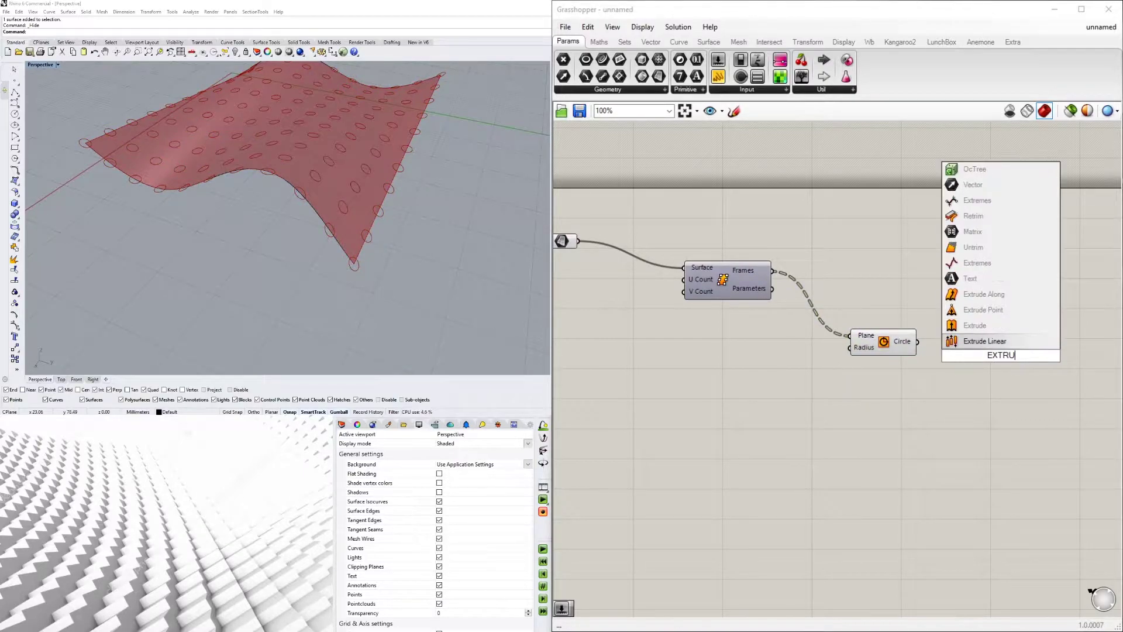
pyautogui.click(998, 343)
pyautogui.moveTo(980, 372); pyautogui.dragTo(950, 413, button='right')
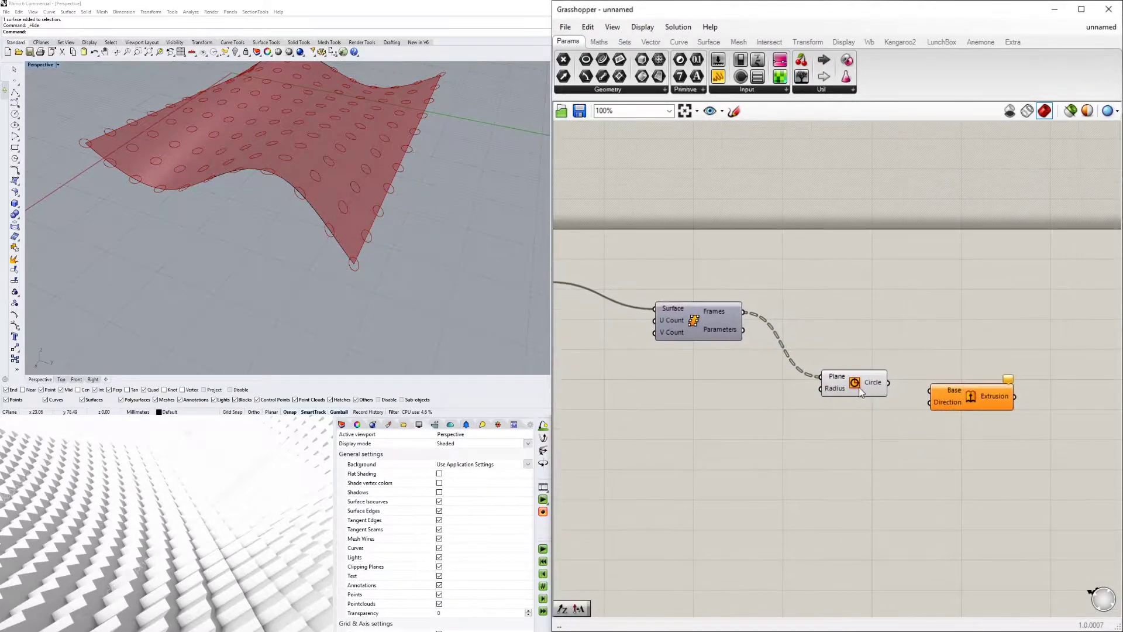
pyautogui.moveTo(859, 386); pyautogui.dragTo(877, 298)
pyautogui.moveTo(959, 397); pyautogui.dragTo(990, 349)
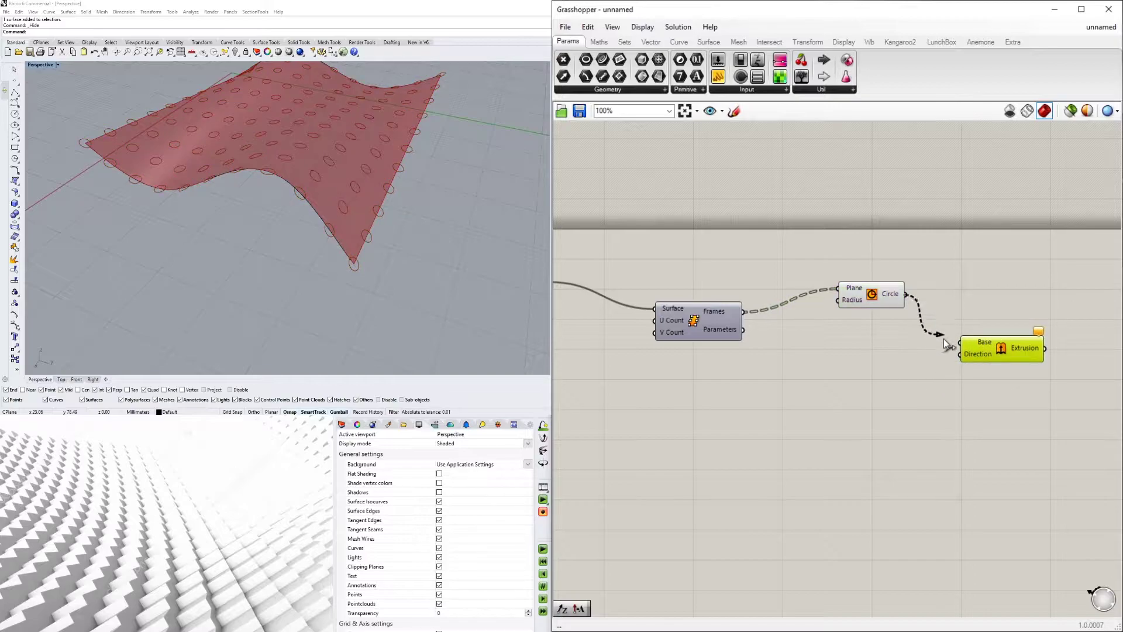
# - Add a Unit Z component and connect its unit vector to the Direction input of Extrude
pyautogui.doubleClick(851, 367)
pyautogui.write('unit z')
pyautogui.press('Return')
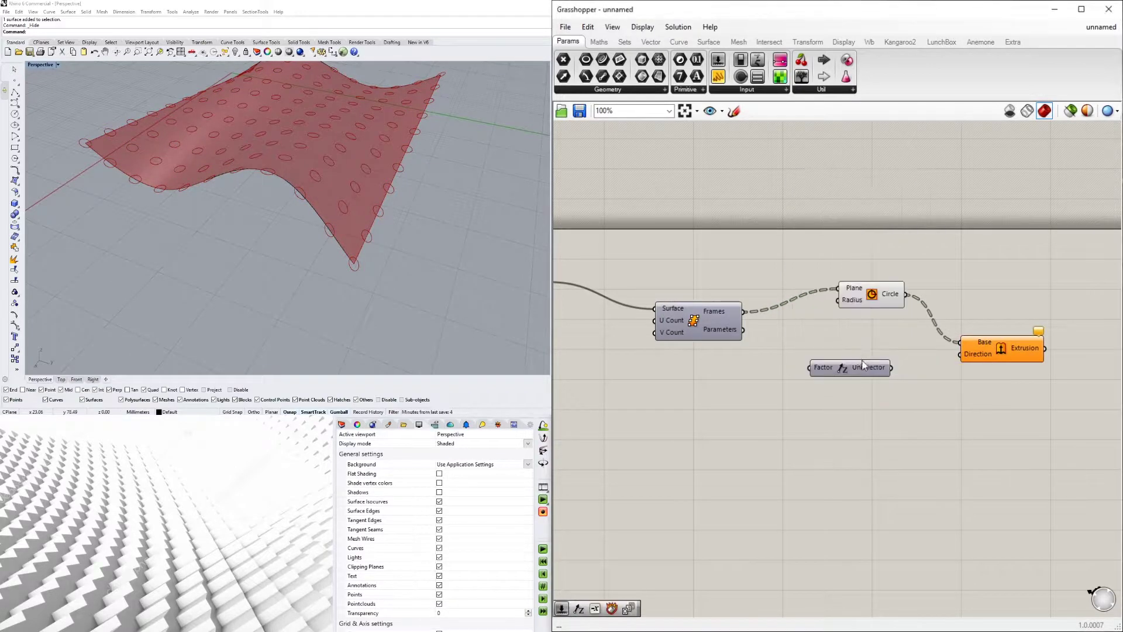
pyautogui.moveTo(962, 359); pyautogui.dragTo(962, 357)
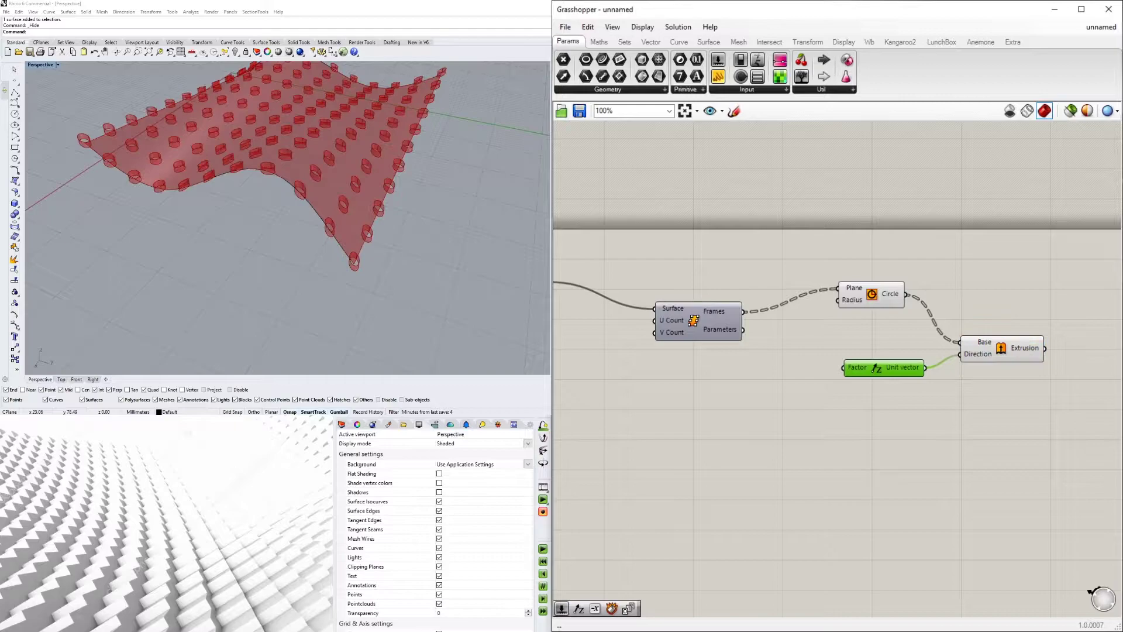
pyautogui.moveTo(346, 264); pyautogui.dragTo(377, 162, button='right')
pyautogui.moveTo(334, 128); pyautogui.dragTo(217, 96, button='right')
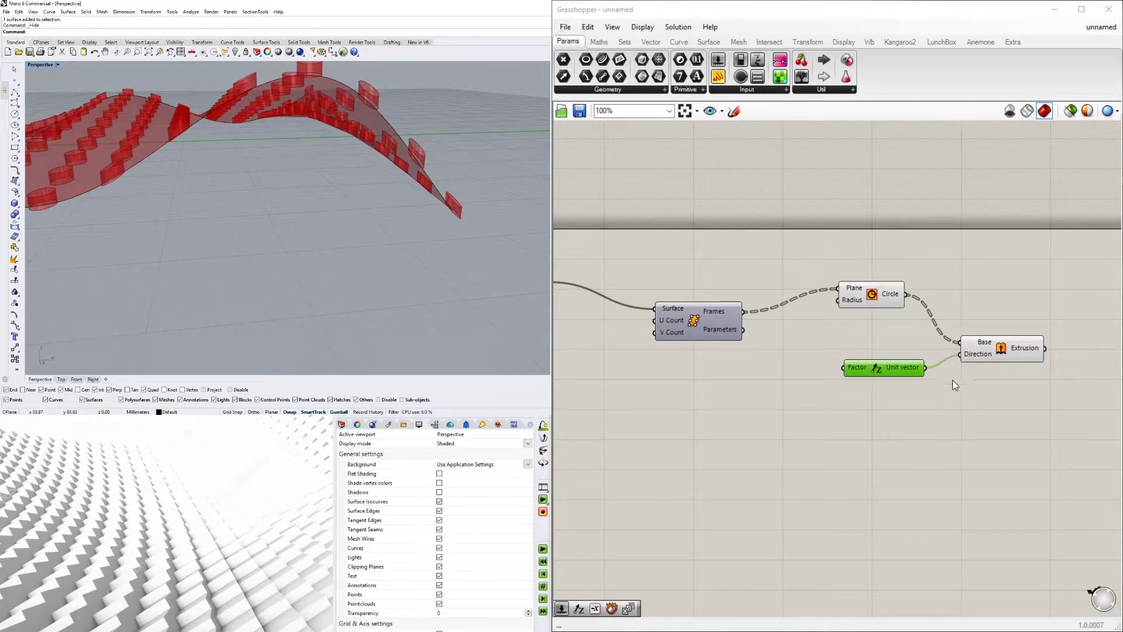
# - Move the Unit Z component further below the Circle component to free space in front of Extrude
pyautogui.moveTo(952, 380); pyautogui.dragTo(951, 392, button='right')
pyautogui.click(872, 312)
pyautogui.click(711, 327)
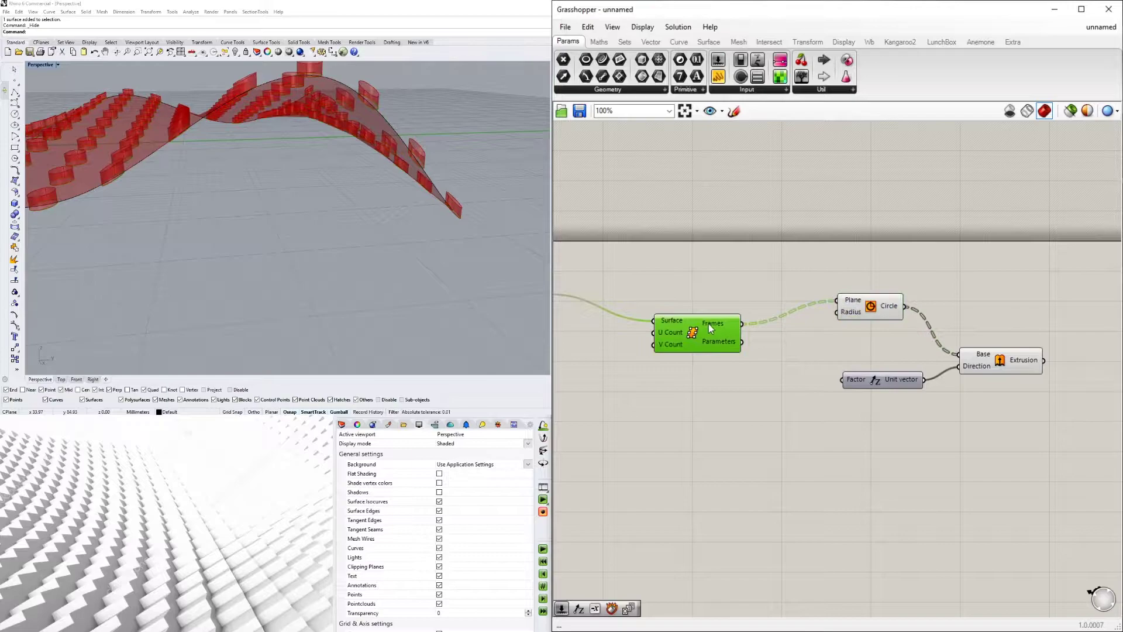
pyautogui.moveTo(899, 393); pyautogui.dragTo(881, 466)
pyautogui.click(854, 423)
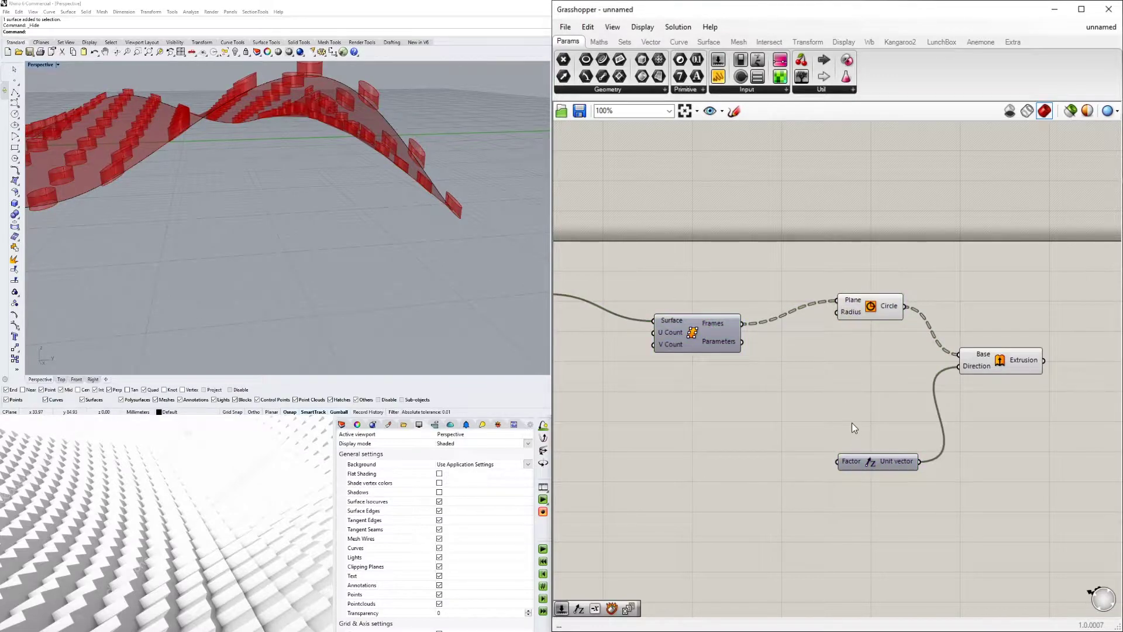
pyautogui.press('Escape')
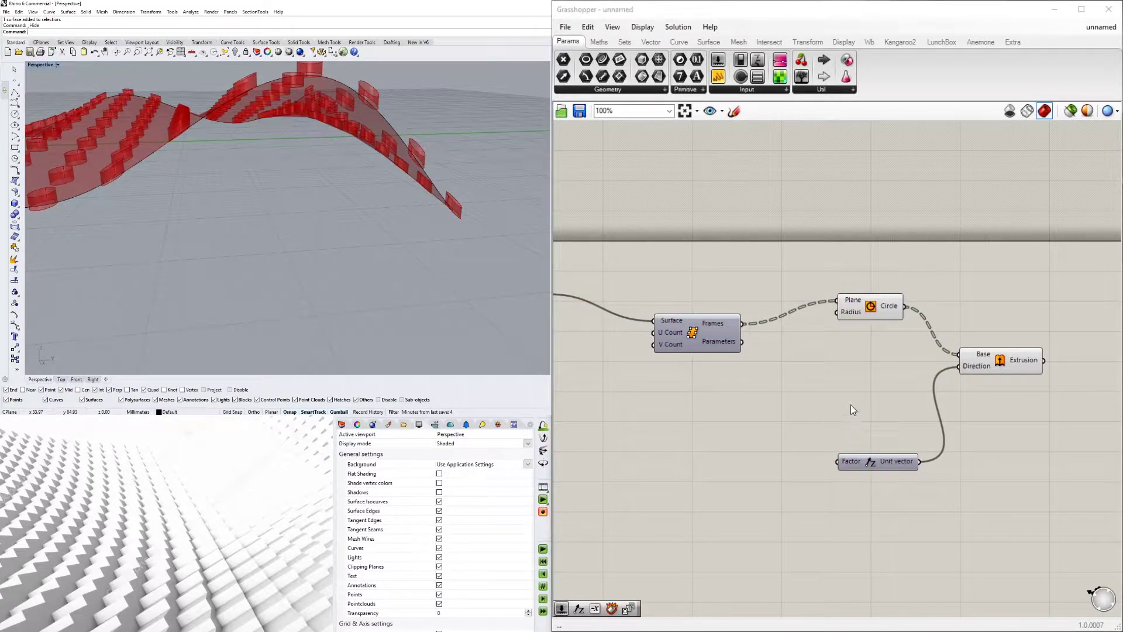
# - Add an Amplitude component below Circle and connect the Frames output of Surface Frames to its Vector input
pyautogui.click(852, 405)
pyautogui.doubleClick(853, 405)
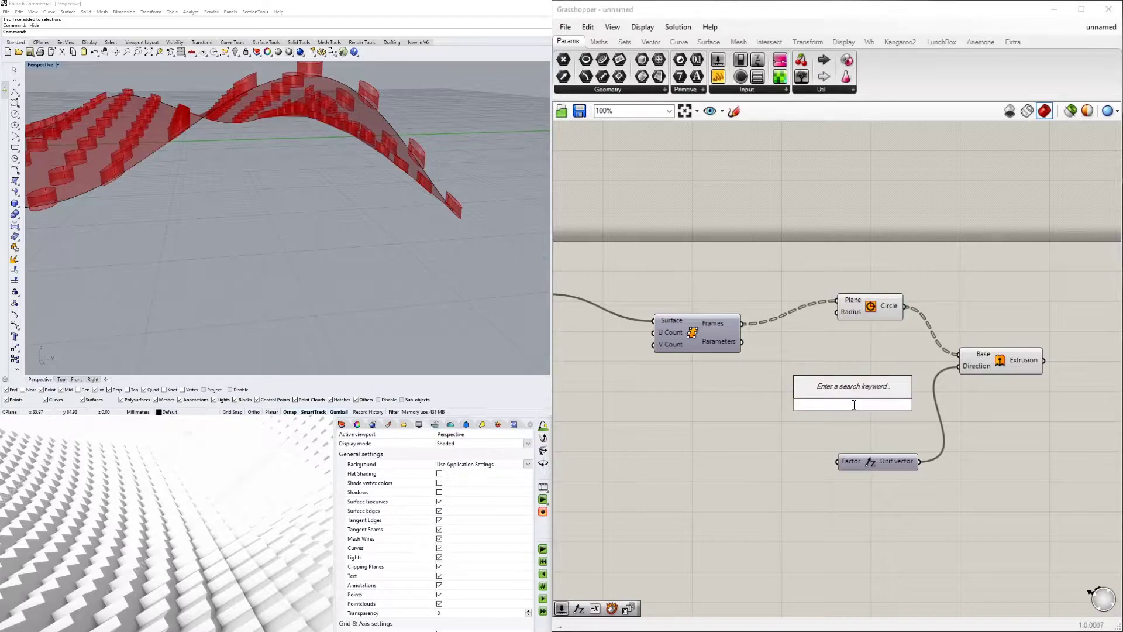
pyautogui.write('AMPL')
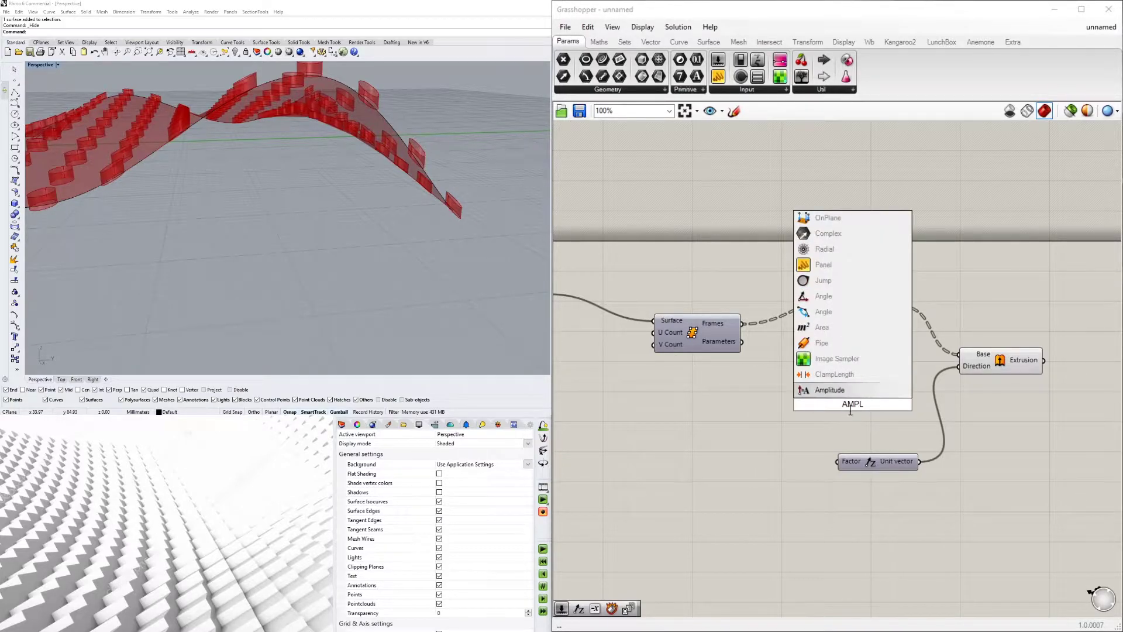
pyautogui.press('Return')
pyautogui.moveTo(831, 400)
pyautogui.mouseDown()
pyautogui.moveTo(810, 388)
pyautogui.moveTo(839, 402)
pyautogui.mouseUp()
pyautogui.click(790, 351)
pyautogui.click(738, 338)
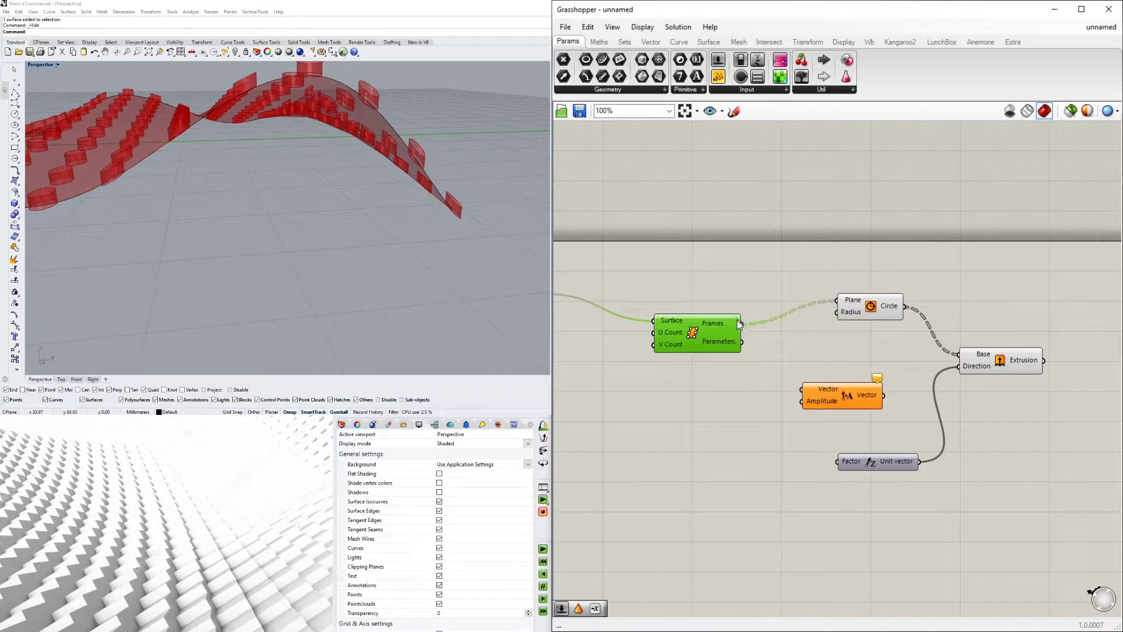
pyautogui.moveTo(807, 391); pyautogui.dragTo(802, 389)
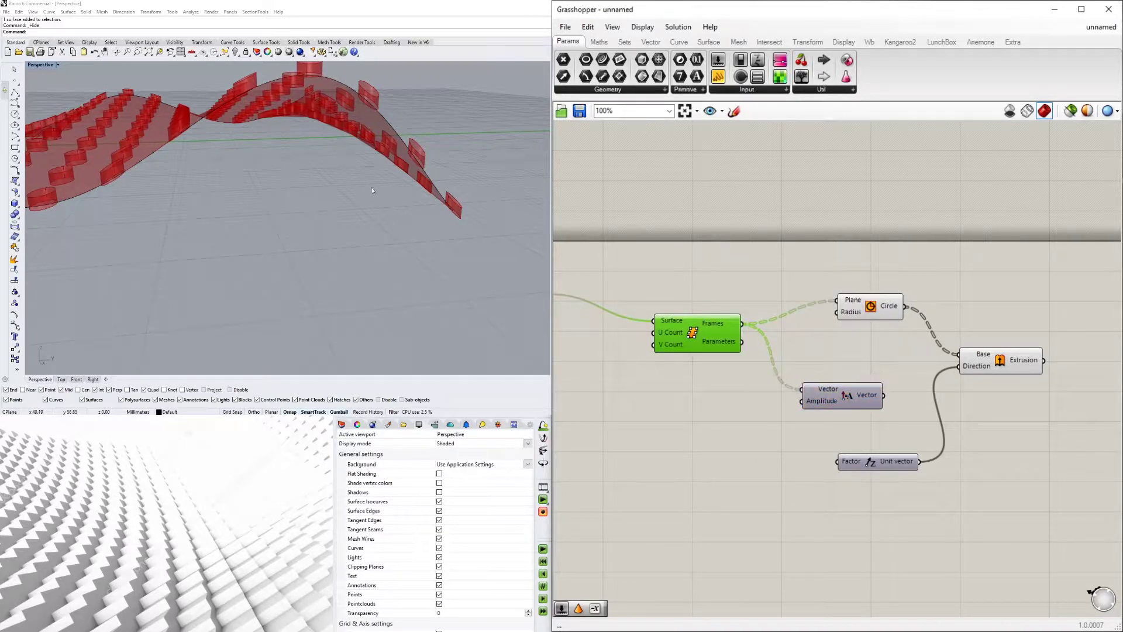
# - Turn on the Surface Frames preview and connect the Amplitude vector to Extrude's Direction input in place of Unit Z
pyautogui.moveTo(371, 188); pyautogui.dragTo(218, 160, button='right')
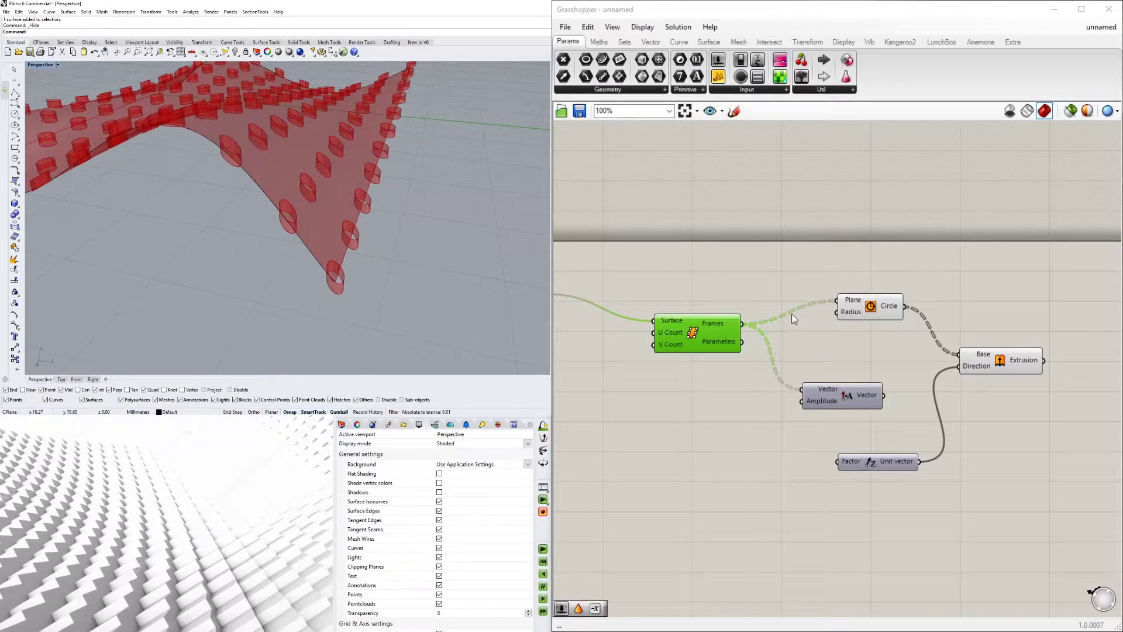
pyautogui.rightClick(692, 332)
pyautogui.click(725, 350)
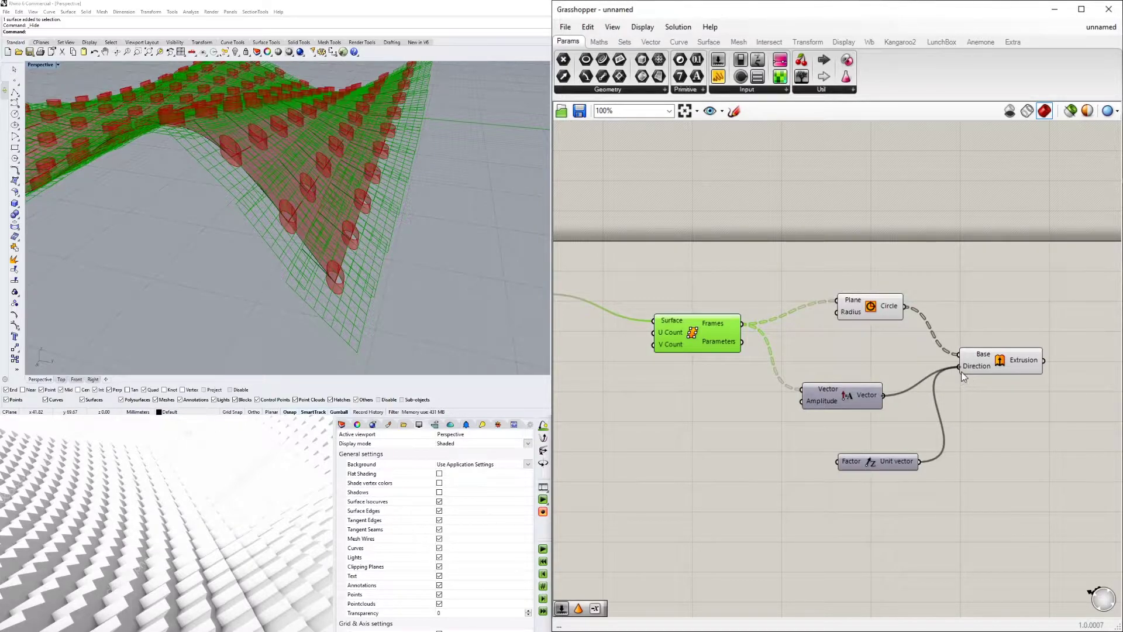
pyautogui.moveTo(961, 372); pyautogui.dragTo(961, 371)
pyautogui.moveTo(468, 258); pyautogui.dragTo(324, 135, button='right')
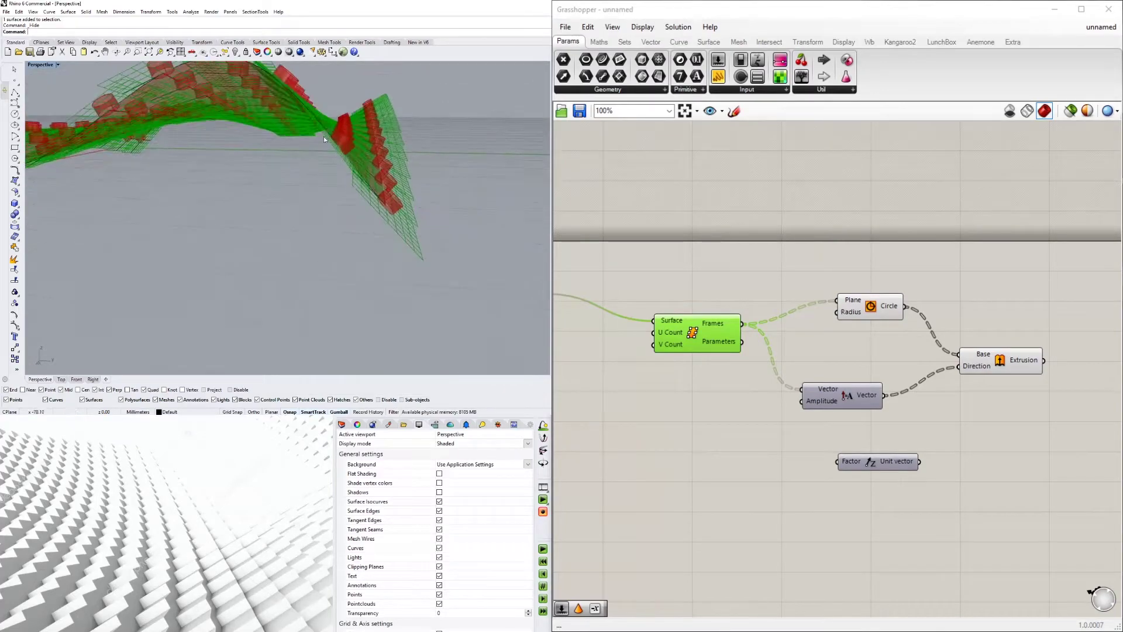
pyautogui.moveTo(386, 166); pyautogui.dragTo(382, 156, button='right')
# - Add a number slider with the value 5 and connect it to the Amplitude input of the Amplitude component
pyautogui.click(721, 405)
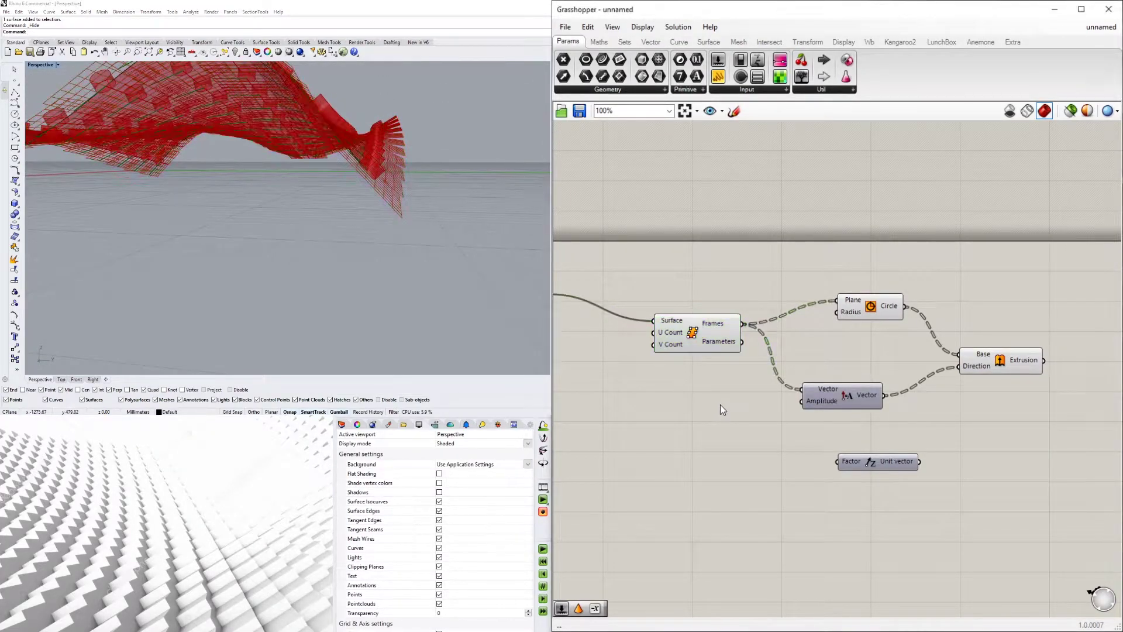
pyautogui.doubleClick(690, 402)
pyautogui.write('5')
pyautogui.press('Return')
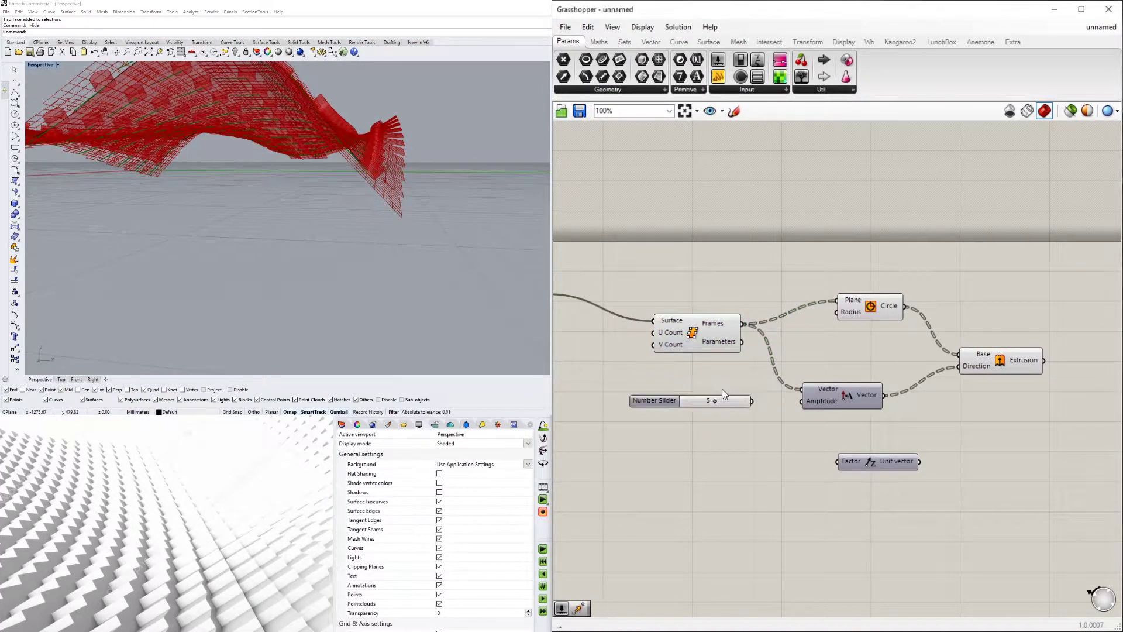
pyautogui.moveTo(752, 401); pyautogui.dragTo(802, 401)
pyautogui.moveTo(667, 401); pyautogui.dragTo(675, 407)
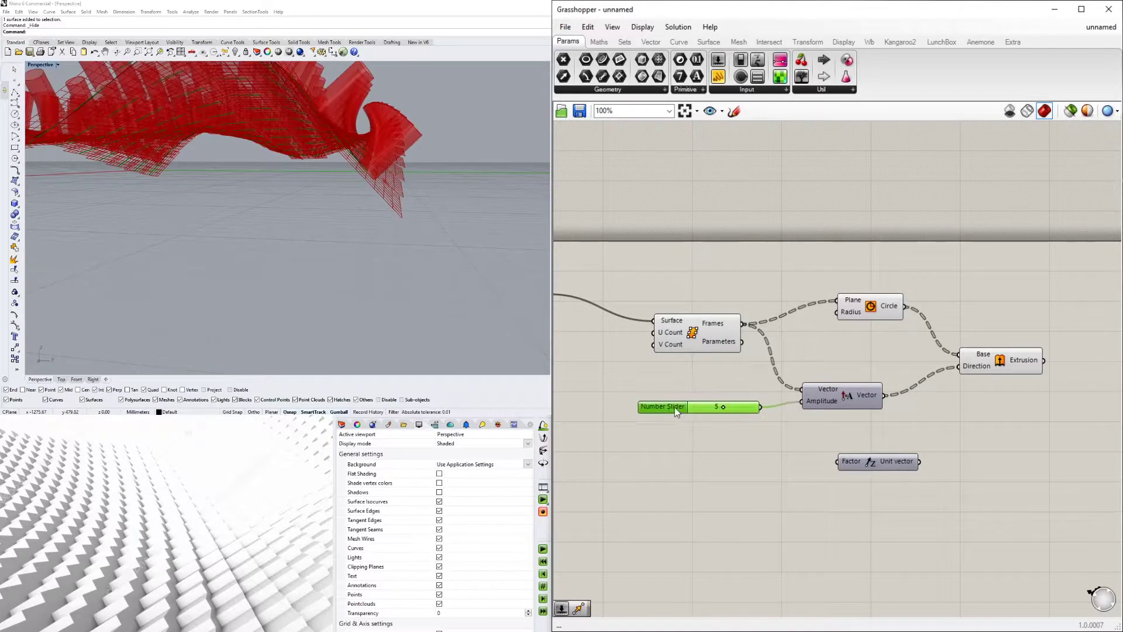
pyautogui.moveTo(315, 213); pyautogui.dragTo(270, 252, button='right')
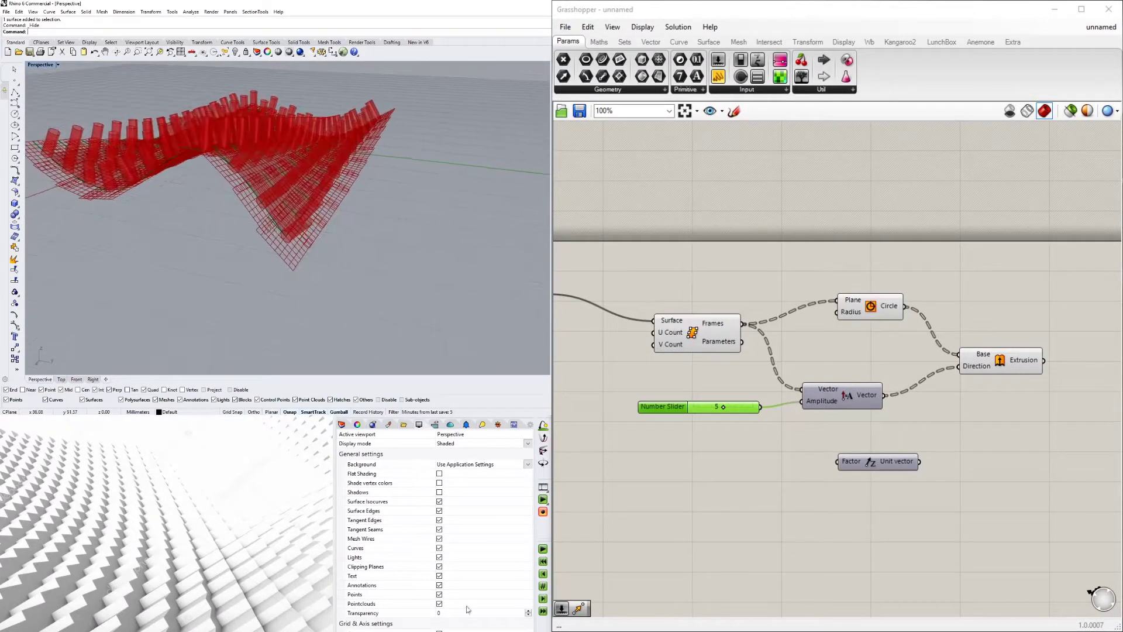
# - Add a number slider with the value 20 and connect it to the U Count and V Count inputs of Surface Frames
pyautogui.moveTo(704, 357); pyautogui.dragTo(847, 380, button='right')
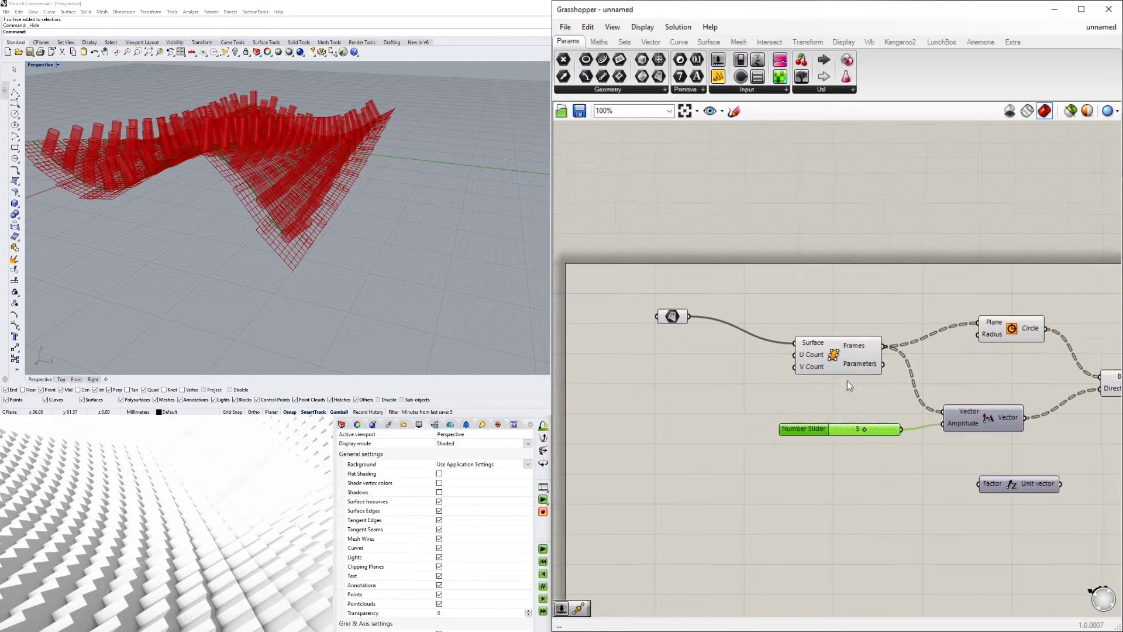
pyautogui.doubleClick(703, 366)
pyautogui.write('20')
pyautogui.press('Return')
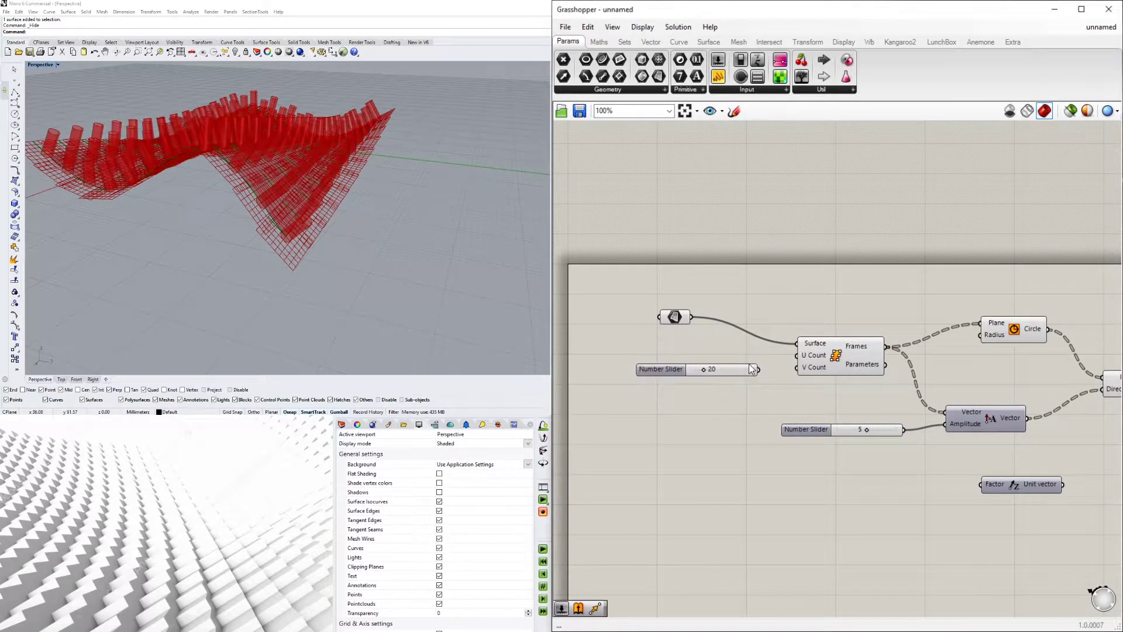
pyautogui.moveTo(794, 360); pyautogui.dragTo(795, 357)
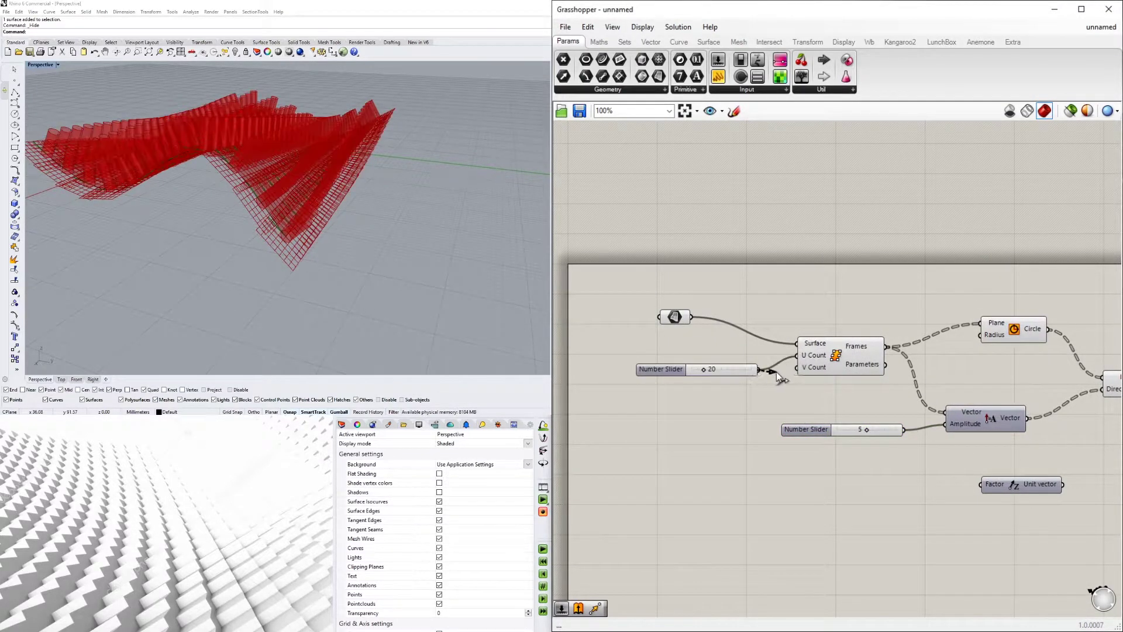
# - Turn off the preview of the Surface Frames component again
pyautogui.moveTo(327, 176); pyautogui.dragTo(468, 172, button='right')
pyautogui.moveTo(901, 342); pyautogui.dragTo(767, 333, button='right')
pyautogui.click(710, 349)
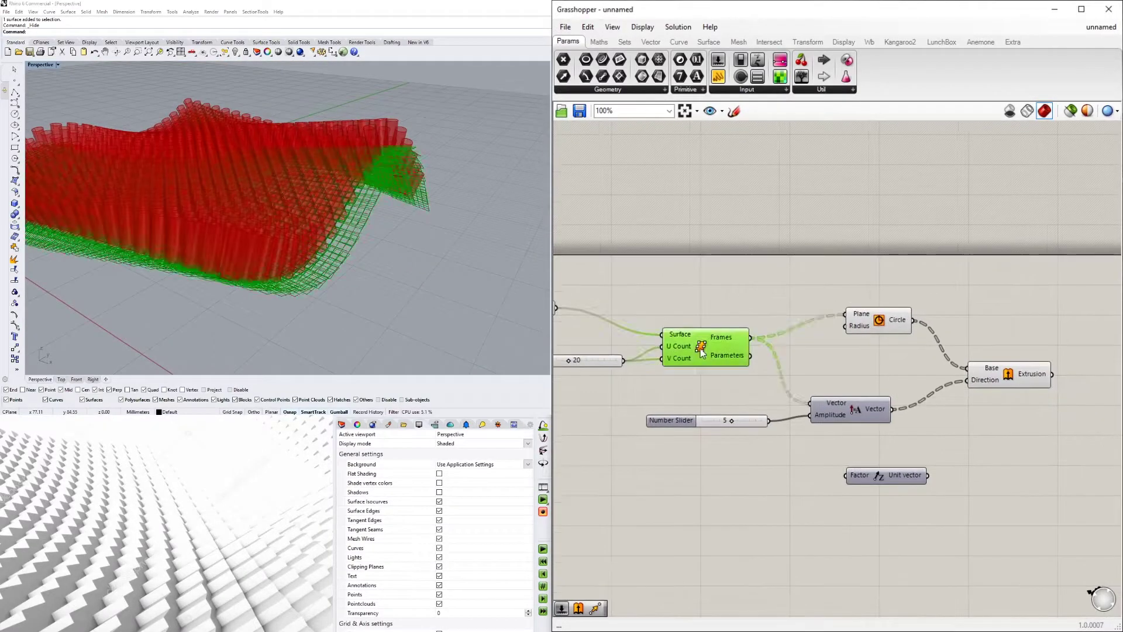
pyautogui.rightClick(702, 350)
pyautogui.click(708, 371)
pyautogui.moveTo(456, 205); pyautogui.dragTo(421, 201, button='right')
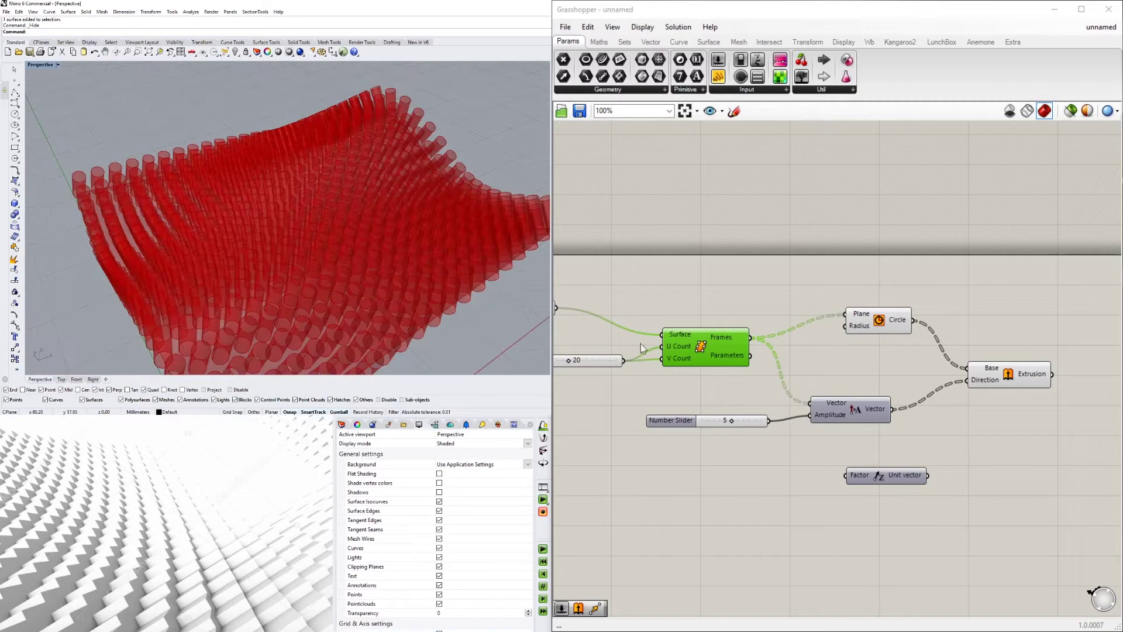
# - Turn off the preview of the Surface parameter that feeds Surface Frames
pyautogui.moveTo(640, 349); pyautogui.dragTo(872, 362, button='right')
pyautogui.click(750, 322)
pyautogui.rightClick(755, 323)
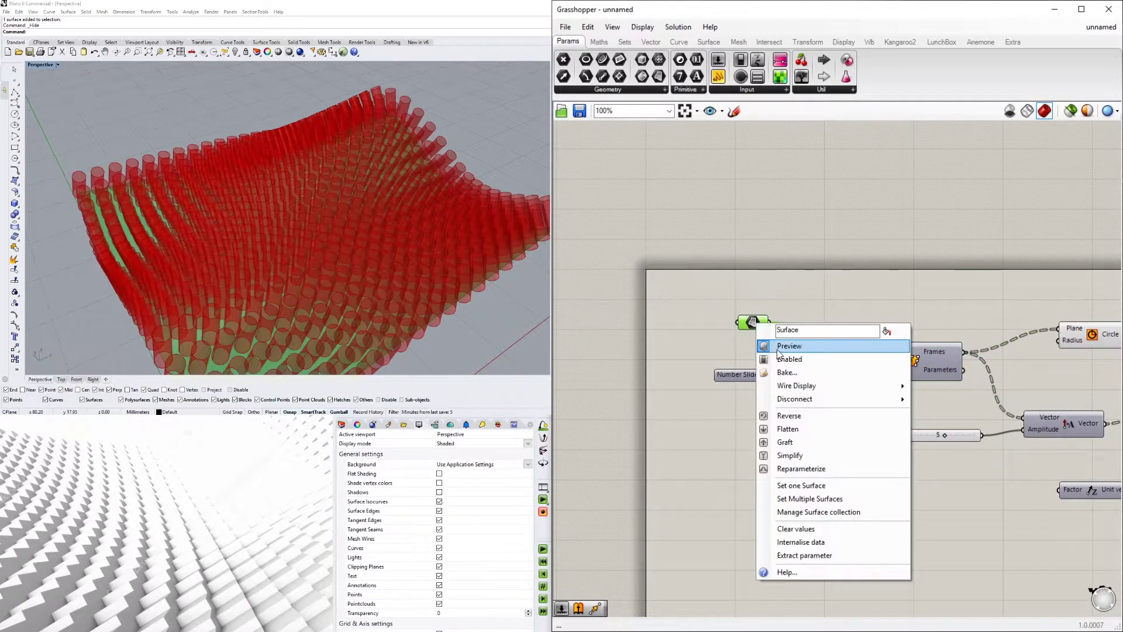
pyautogui.click(784, 346)
pyautogui.moveTo(412, 226); pyautogui.dragTo(377, 142, button='right')
# - Rearrange the Amplitude and Unit Z components so they sit directly below Circle
pyautogui.moveTo(1101, 345); pyautogui.dragTo(809, 356, button='right')
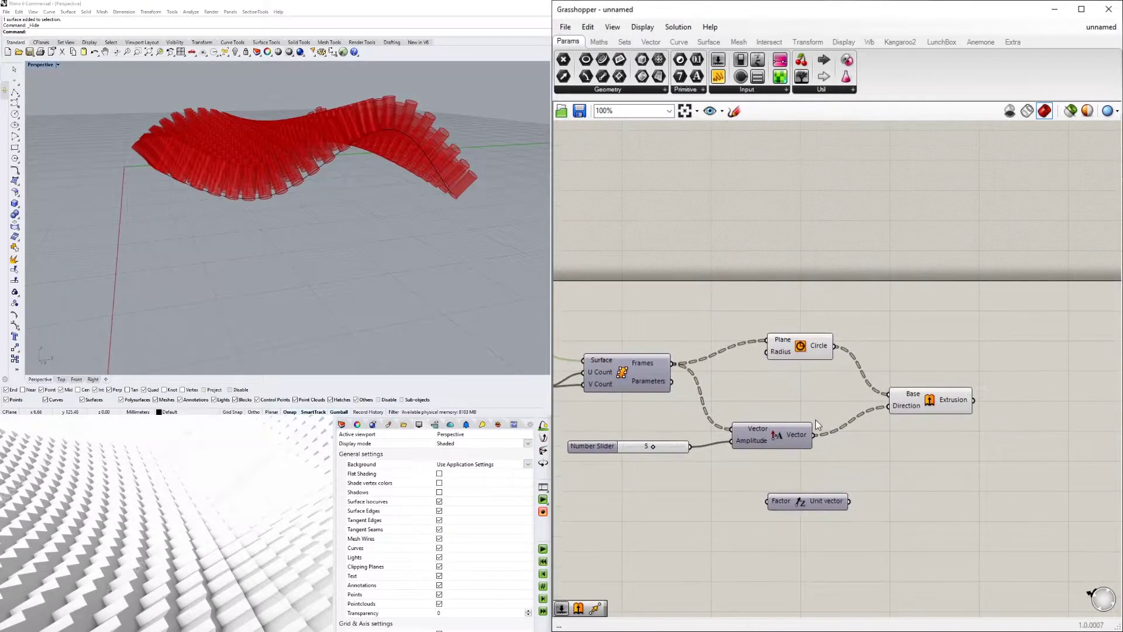
pyautogui.moveTo(794, 438); pyautogui.dragTo(818, 416)
pyautogui.moveTo(819, 500); pyautogui.dragTo(804, 457)
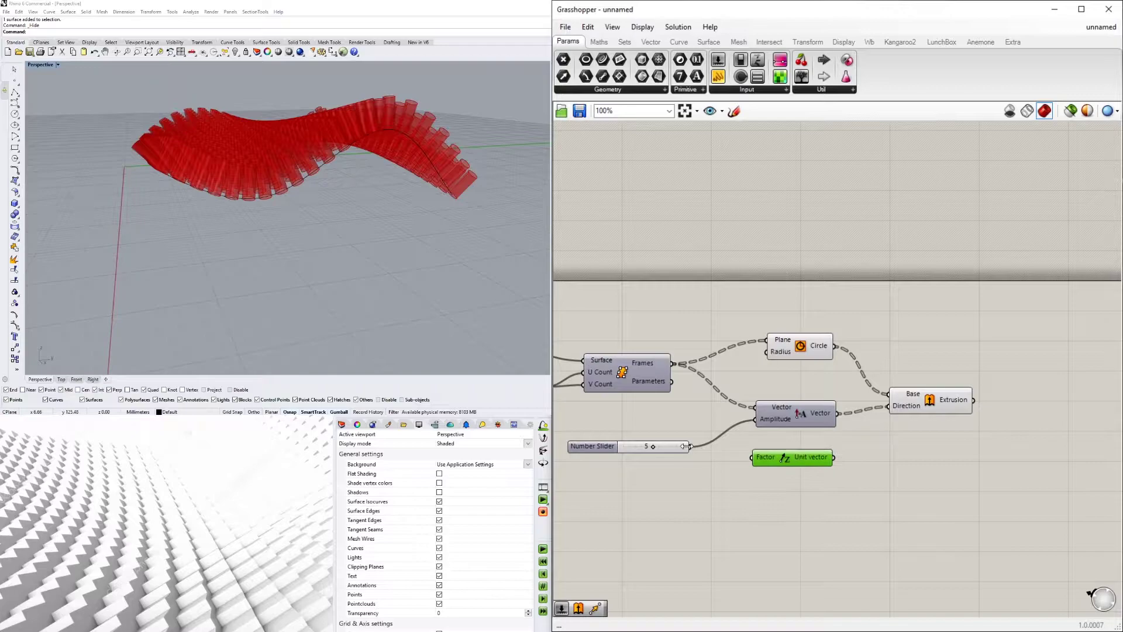
# - Connect the 5 slider to Unit Z's Factor and try its unit vector as Extrude's Direction instead of Amplitude
pyautogui.moveTo(690, 447); pyautogui.dragTo(795, 455)
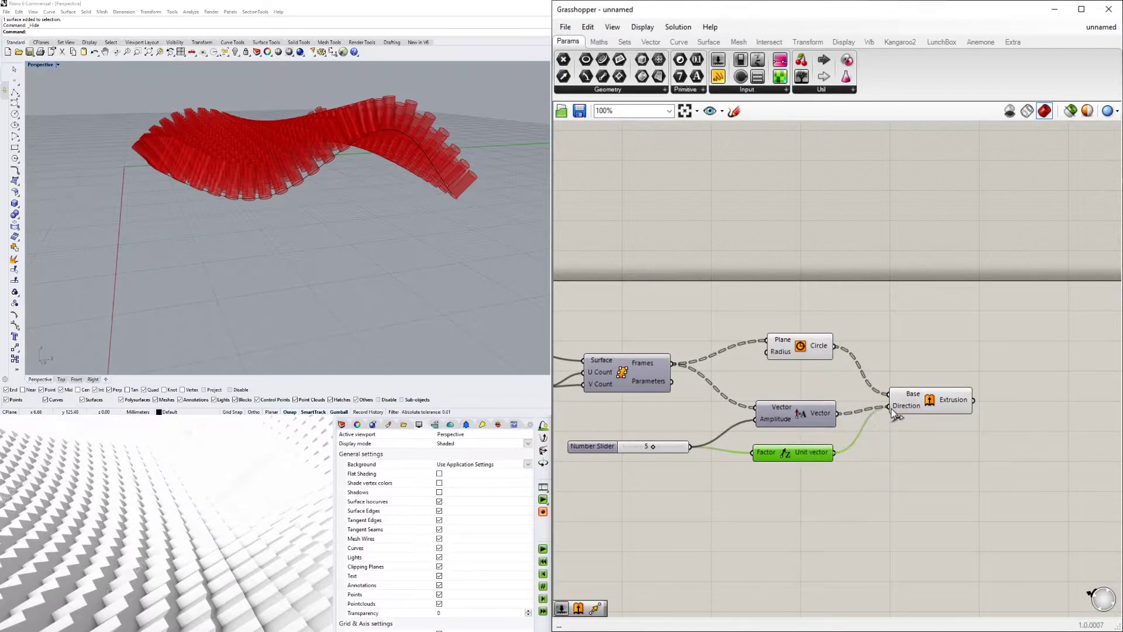
pyautogui.moveTo(890, 408); pyautogui.dragTo(890, 407)
pyautogui.moveTo(482, 271); pyautogui.dragTo(316, 284, button='right')
# - Reconnect the Amplitude vector to the Direction input of Extrude in place of the Unit Z vector
pyautogui.moveTo(838, 414); pyautogui.dragTo(888, 406)
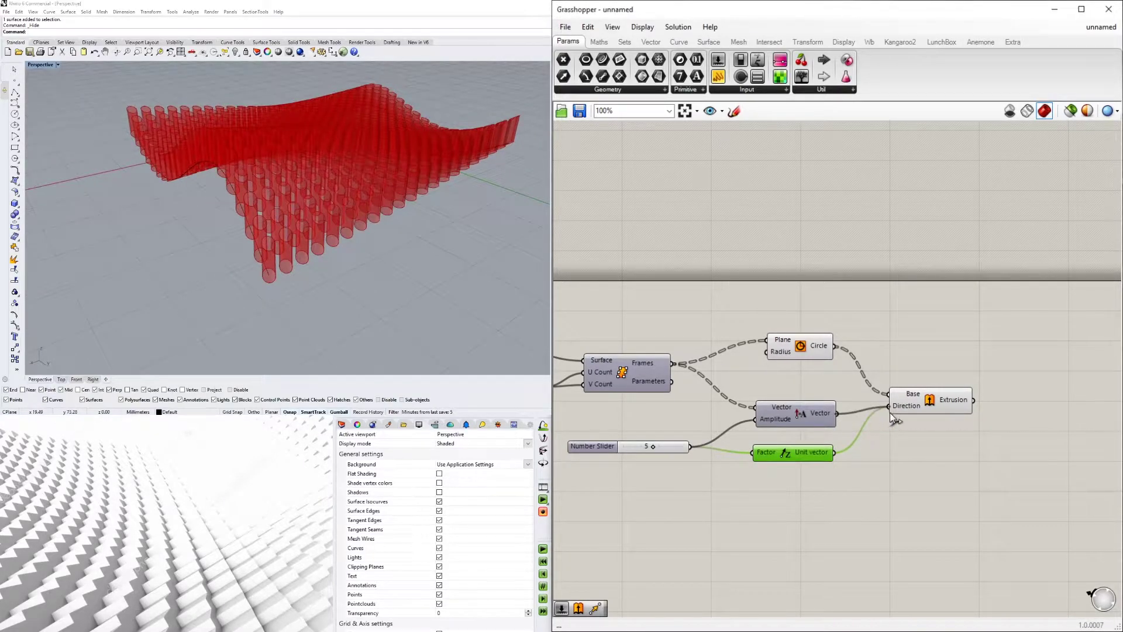
pyautogui.moveTo(375, 251); pyautogui.dragTo(346, 173, button='right')
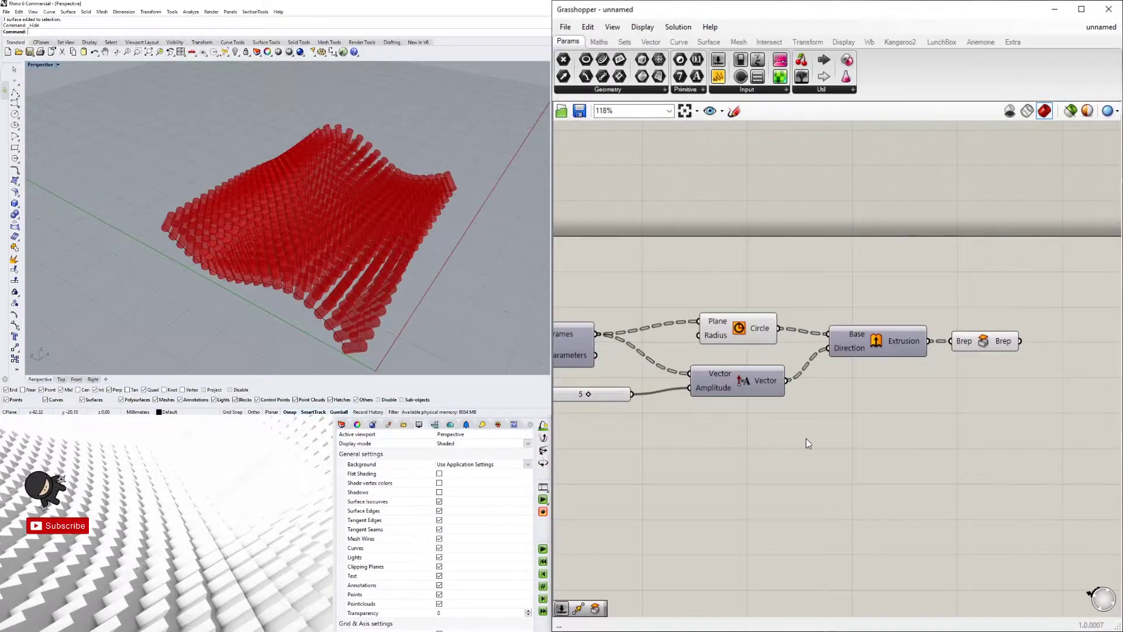
pyautogui.rightClick(866, 440)
pyautogui.click(812, 422)
# - Scale the two middle control points of the surface's front edge curve vertically and along the green axis
pyautogui.moveTo(422, 278); pyautogui.dragTo(266, 261, button='right')
pyautogui.click(271, 269)
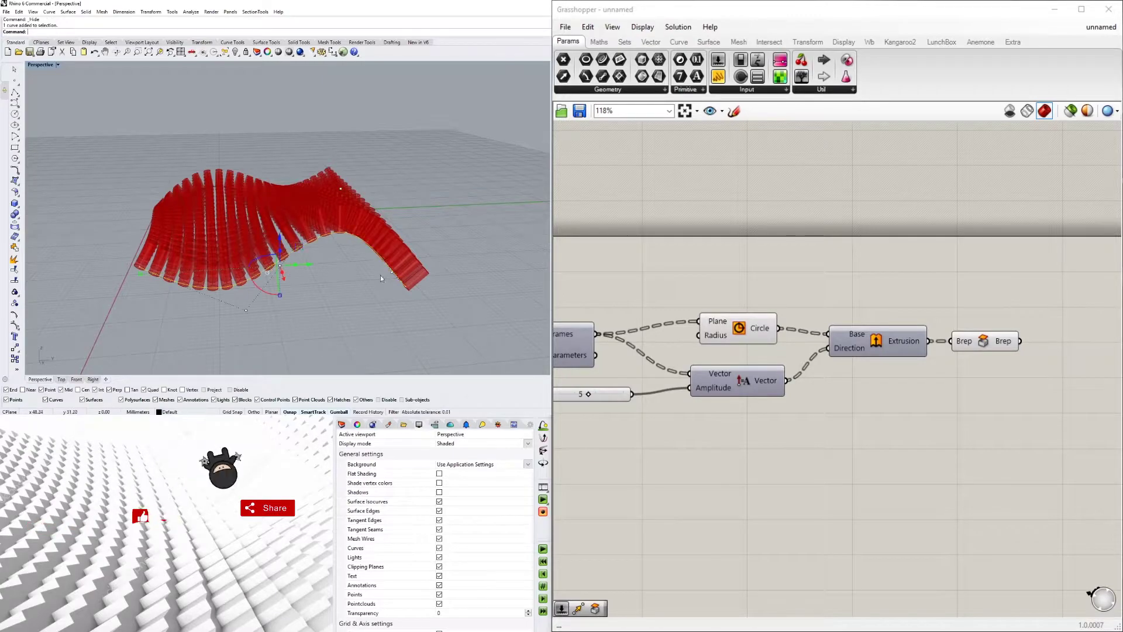
pyautogui.moveTo(342, 155); pyautogui.dragTo(368, 154, button='right')
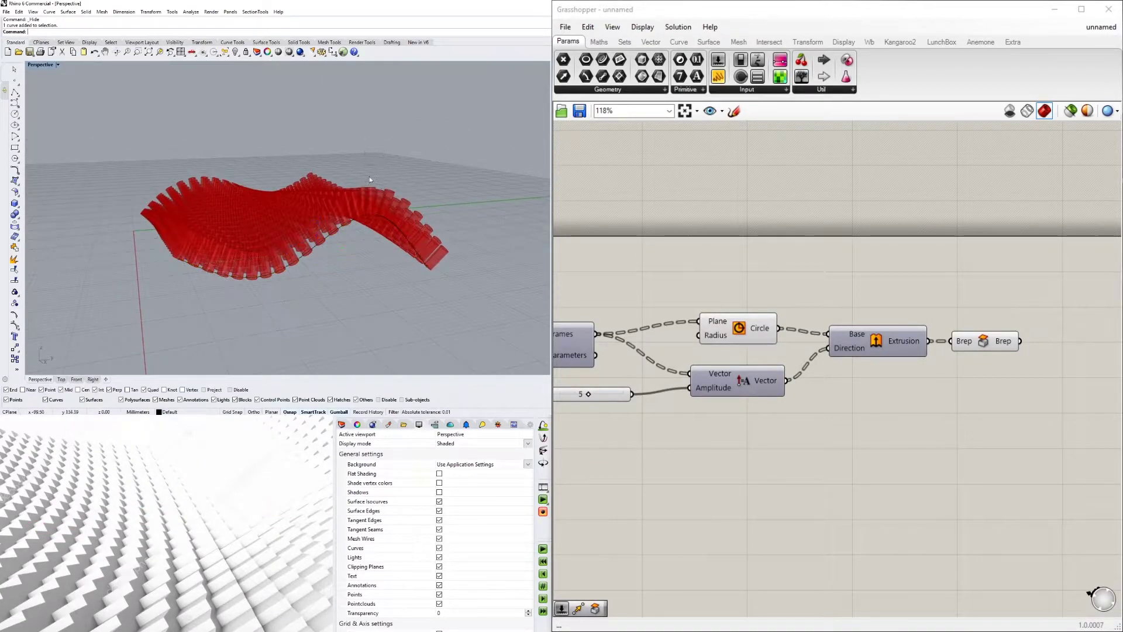
pyautogui.click(370, 216)
pyautogui.click(372, 171)
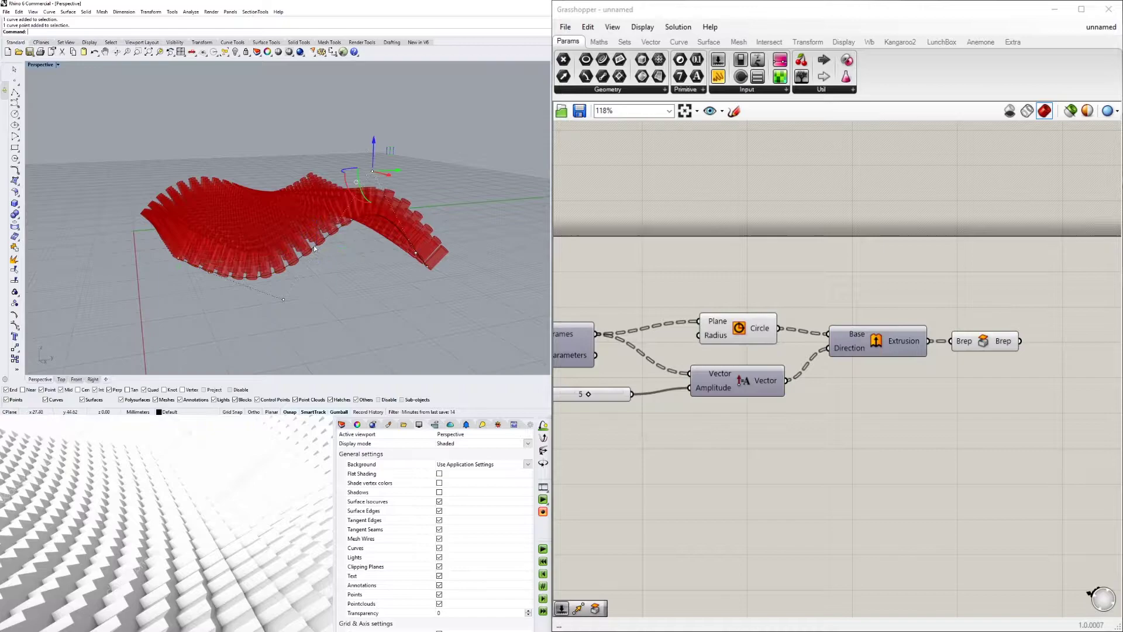
pyautogui.keyDown('shift'); pyautogui.click(282, 300); pyautogui.keyUp('shift')
pyautogui.moveTo(328, 293); pyautogui.dragTo(348, 352)
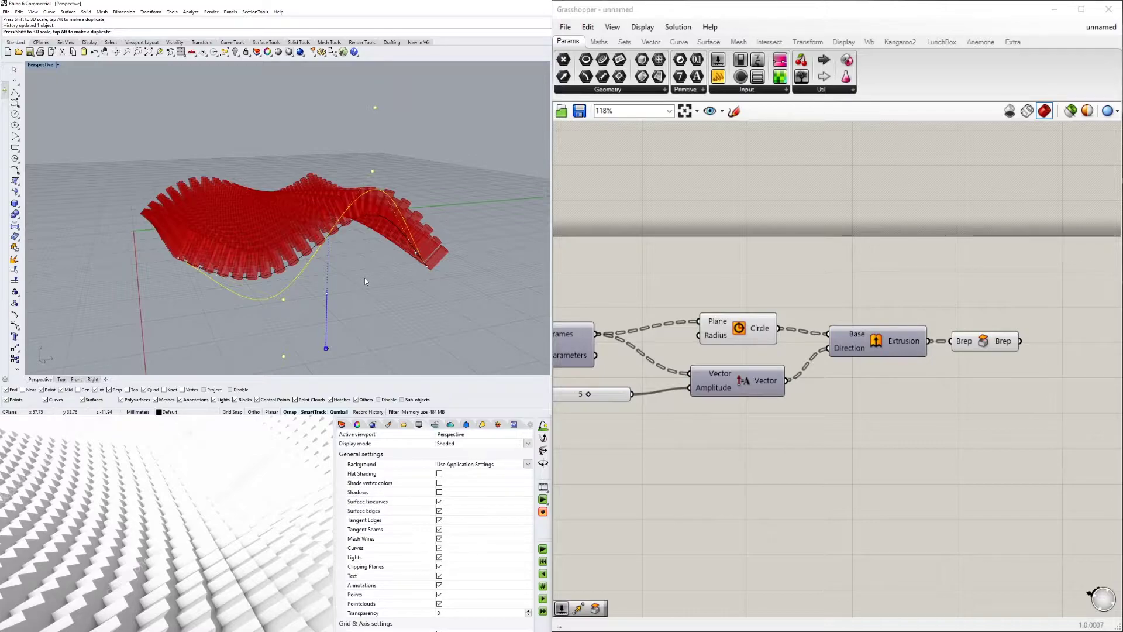
pyautogui.moveTo(364, 279); pyautogui.dragTo(361, 265, button='right')
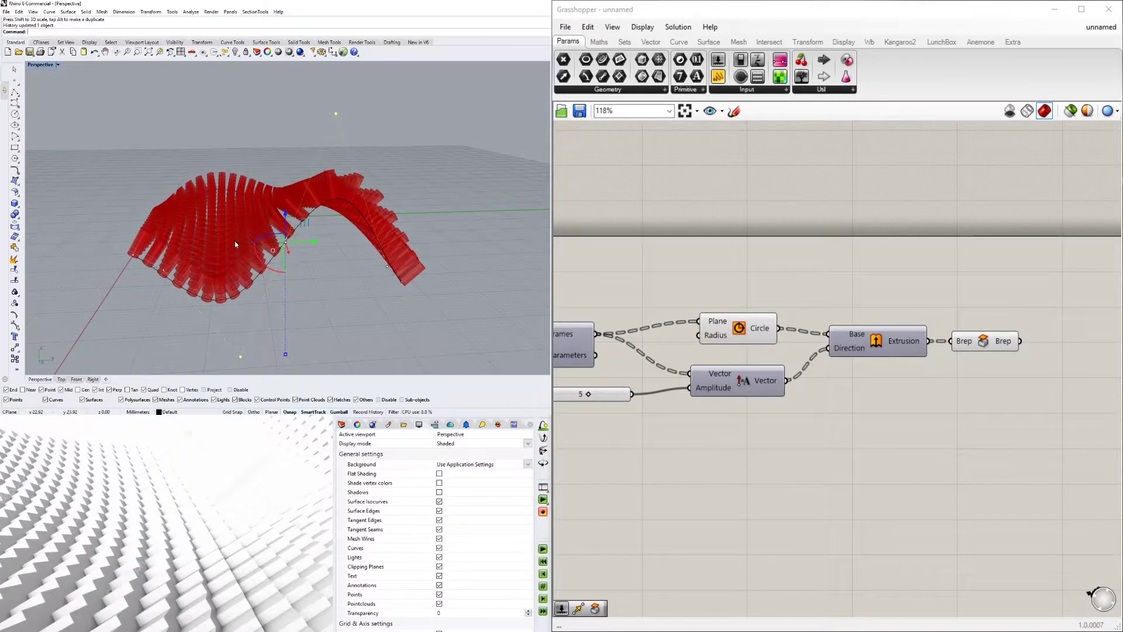
pyautogui.moveTo(237, 244); pyautogui.dragTo(294, 251)
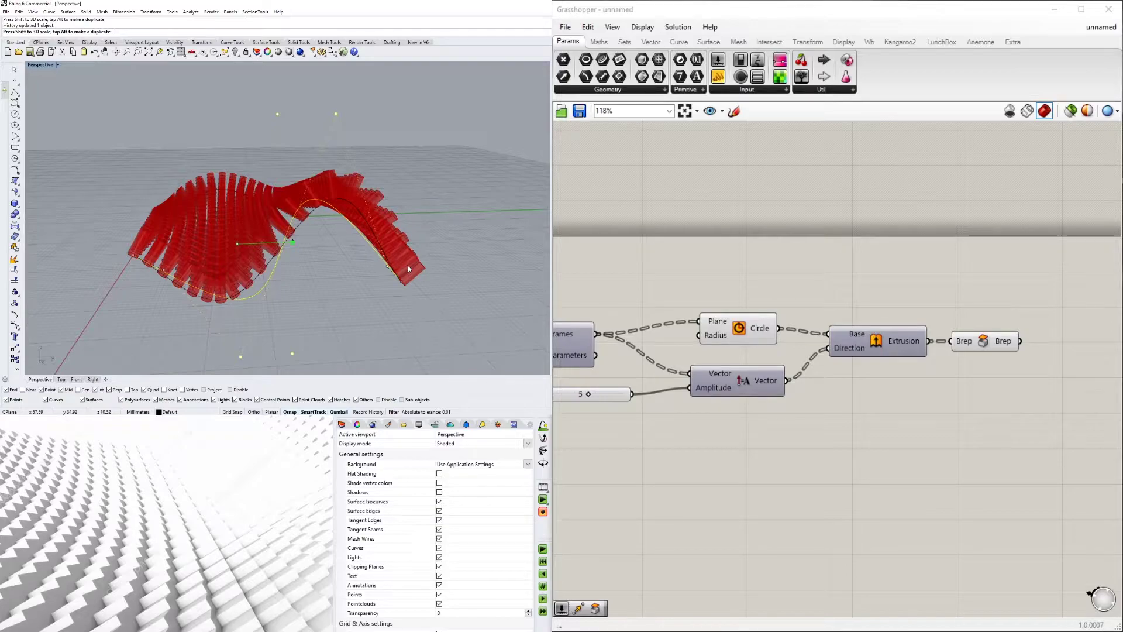
# - Try scaling the edge curve at one end of the lofted surface vertically
pyautogui.moveTo(444, 281); pyautogui.dragTo(316, 277, button='right')
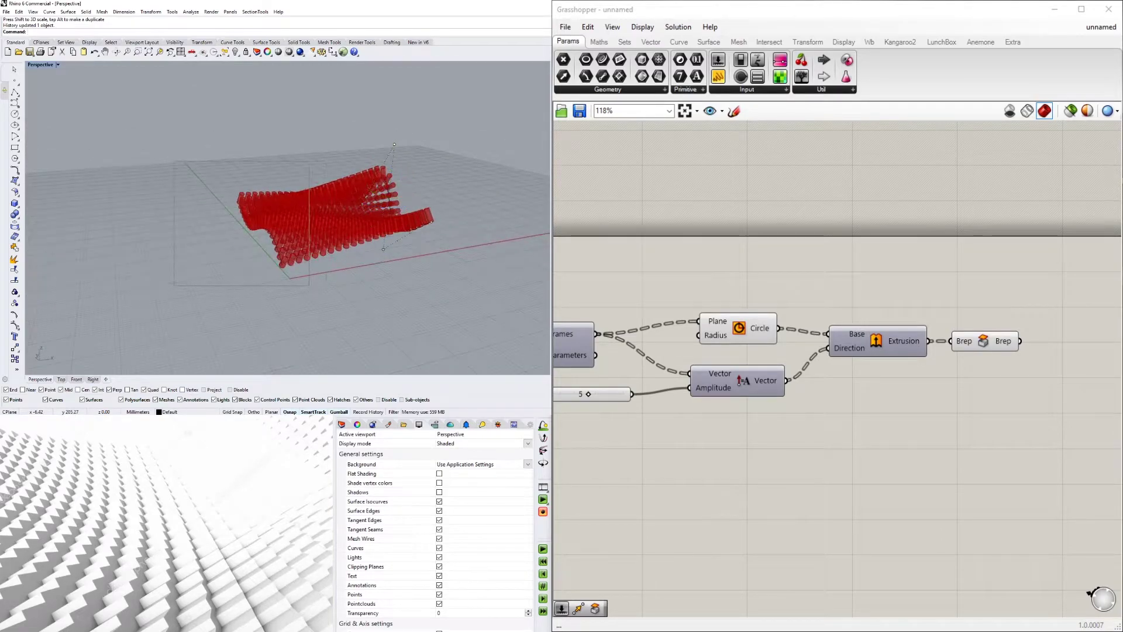
pyautogui.click(272, 253)
pyautogui.moveTo(269, 239); pyautogui.dragTo(309, 258)
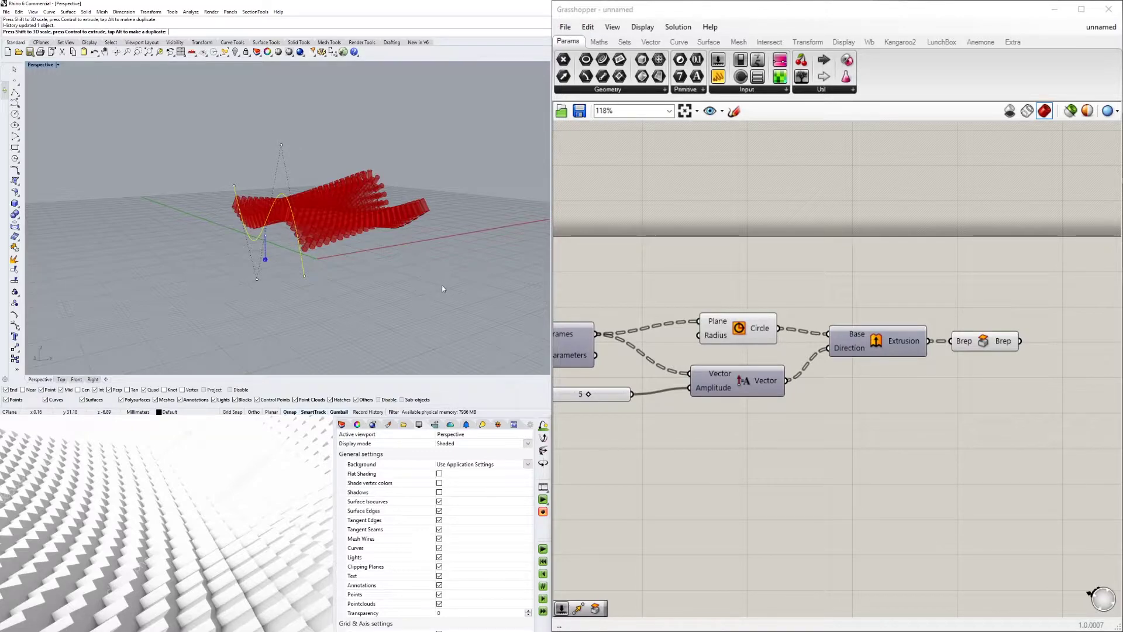
pyautogui.moveTo(443, 288); pyautogui.dragTo(440, 284)
pyautogui.moveTo(451, 275); pyautogui.dragTo(266, 212, button='right')
# - Undo the last gumball scale edits on the loft's edge curves
pyautogui.click(335, 280)
pyautogui.scroll(5, 336, 281)
pyautogui.hotkey('ctrl', 'z')
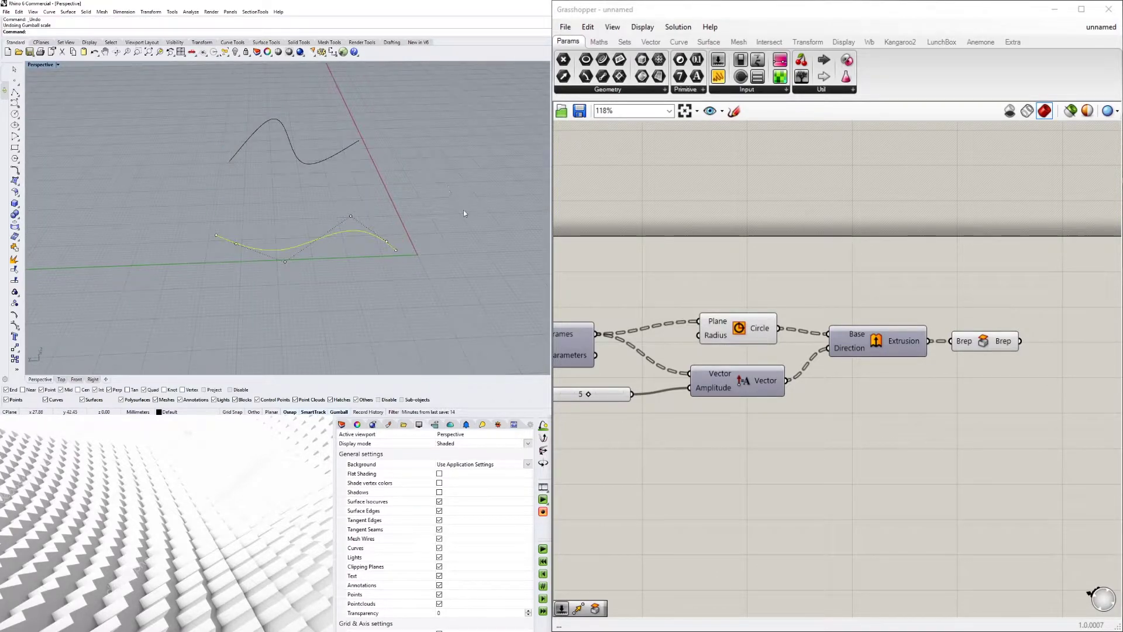
pyautogui.hotkey('ctrl', 'z')
pyautogui.moveTo(463, 209); pyautogui.dragTo(189, 118, button='right')
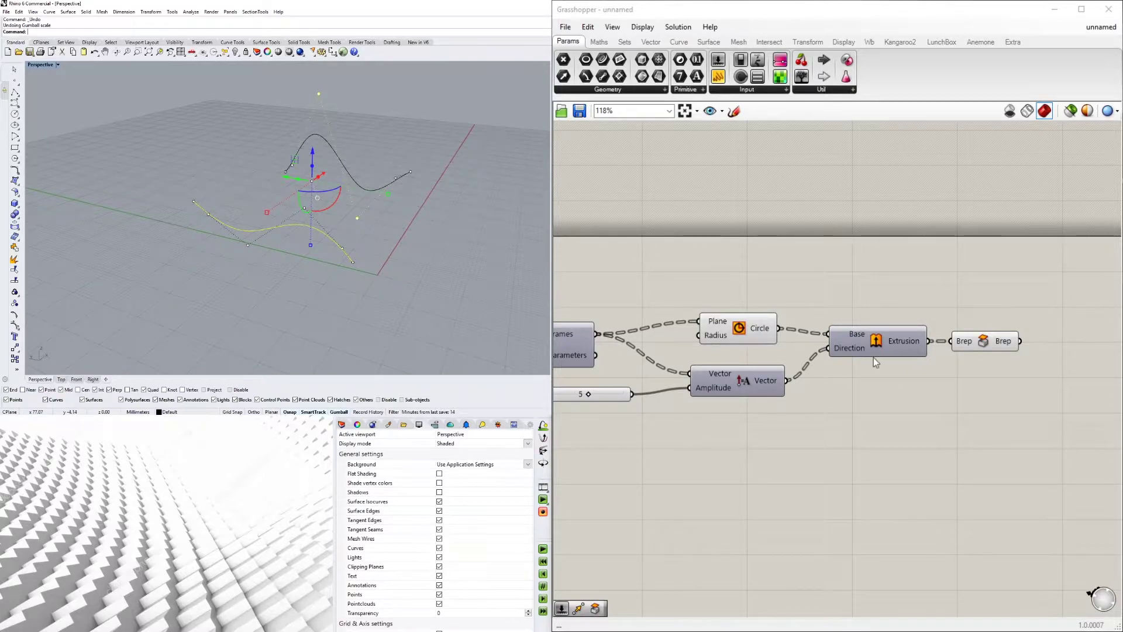
# - Undo one more gumball scale edit of the lofted surface's edge curve control points
pyautogui.hotkey('ctrl', 'z')
pyautogui.moveTo(935, 458); pyautogui.dragTo(1097, 461, button='right')
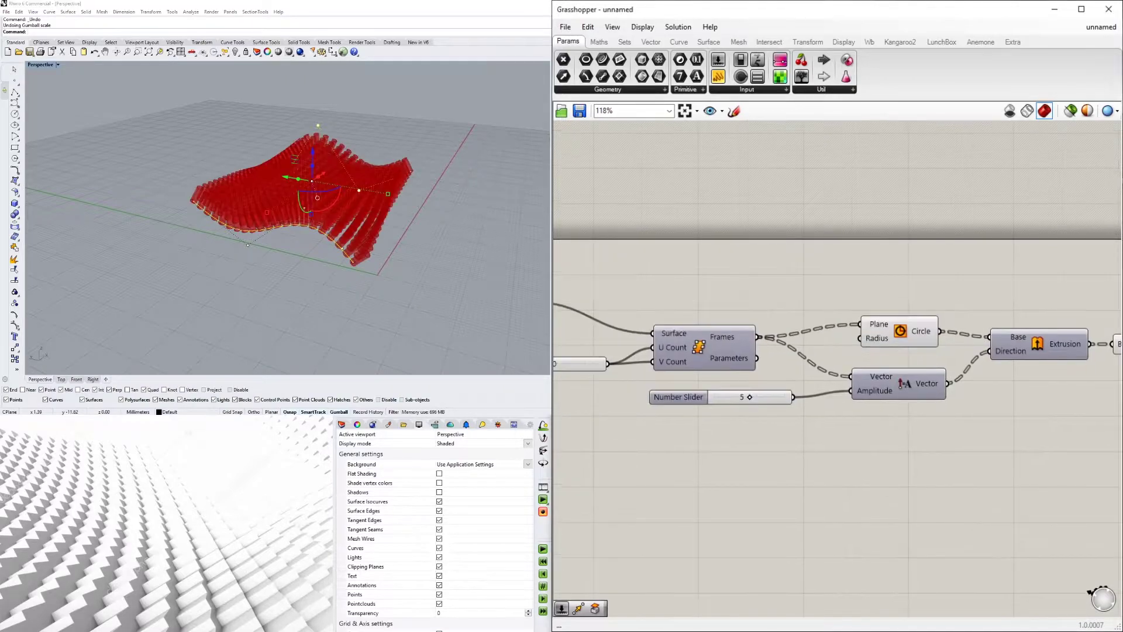
pyautogui.moveTo(374, 246); pyautogui.dragTo(435, 209, button='right')
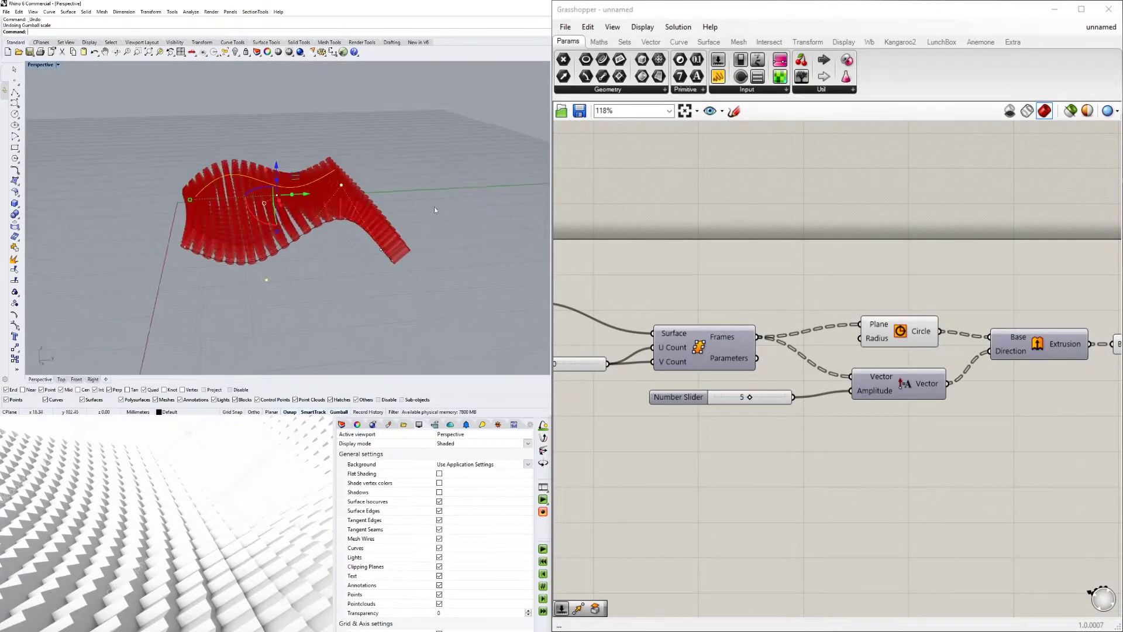
pyautogui.scroll(5, 227, 246)
# - Turn on the preview of the Surface parameter that feeds the surface frames
pyautogui.moveTo(754, 437); pyautogui.dragTo(915, 471, button='right')
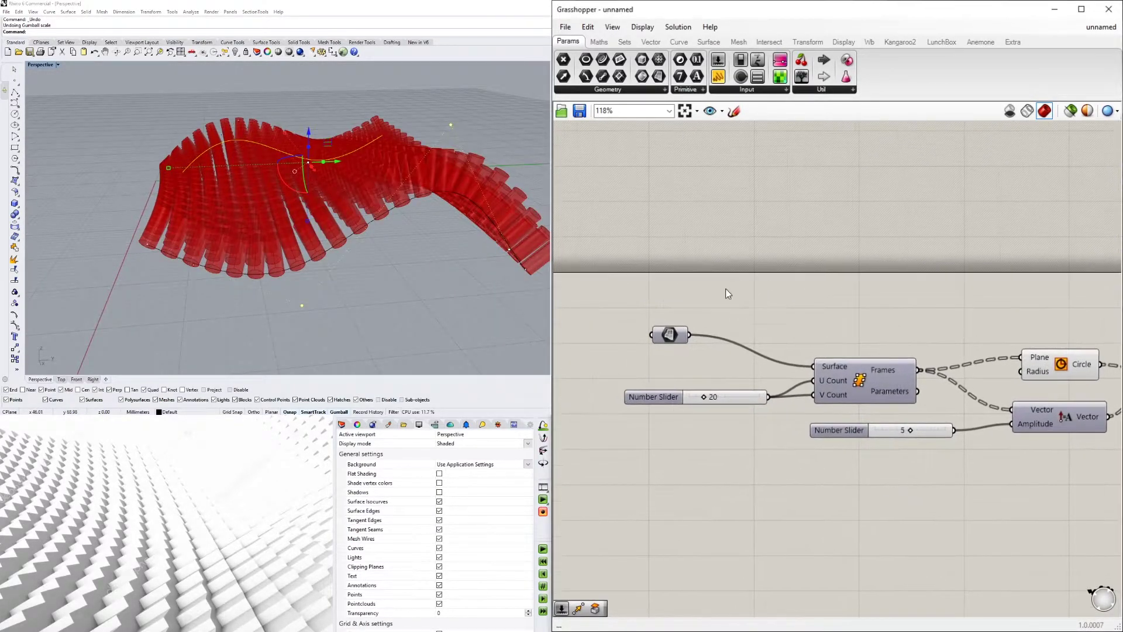
pyautogui.click(686, 333)
pyautogui.rightClick(671, 331)
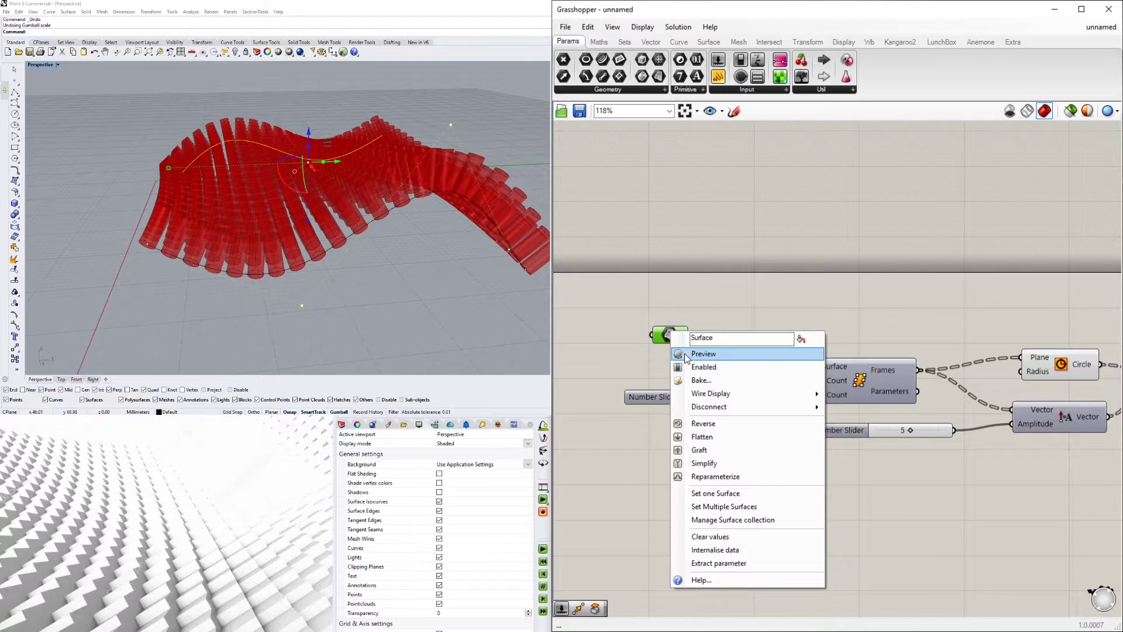
pyautogui.click(685, 353)
pyautogui.moveTo(353, 250)
pyautogui.mouseDown(button='right')
pyautogui.moveTo(367, 250)
pyautogui.moveTo(329, 239)
pyautogui.moveTo(346, 250)
pyautogui.mouseUp(button='right')
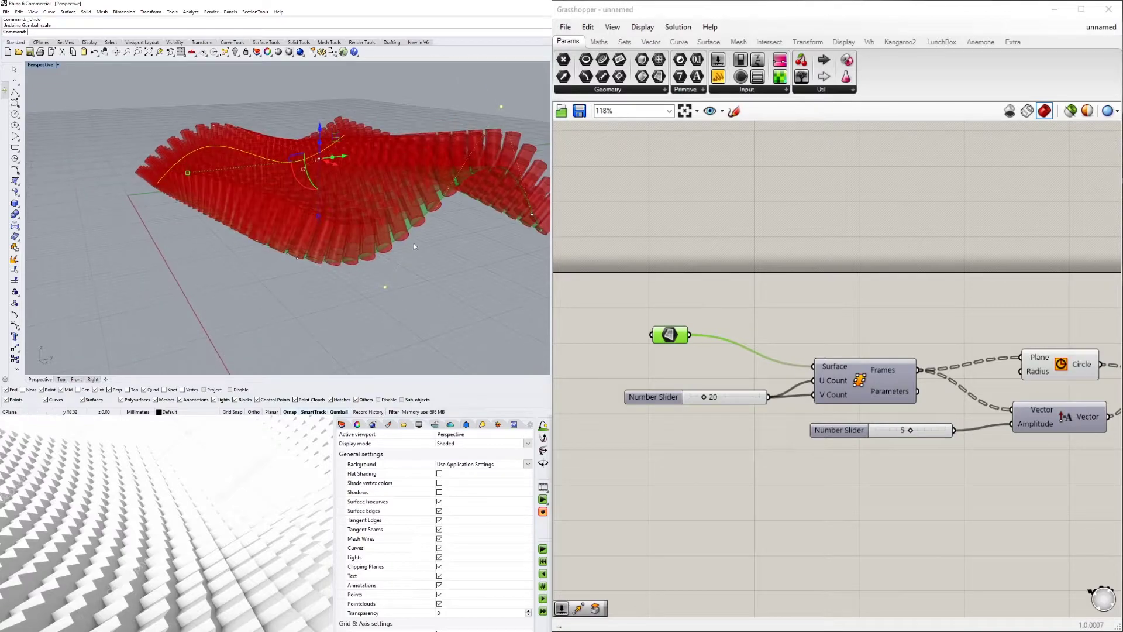
pyautogui.scroll(2, 743, 298)
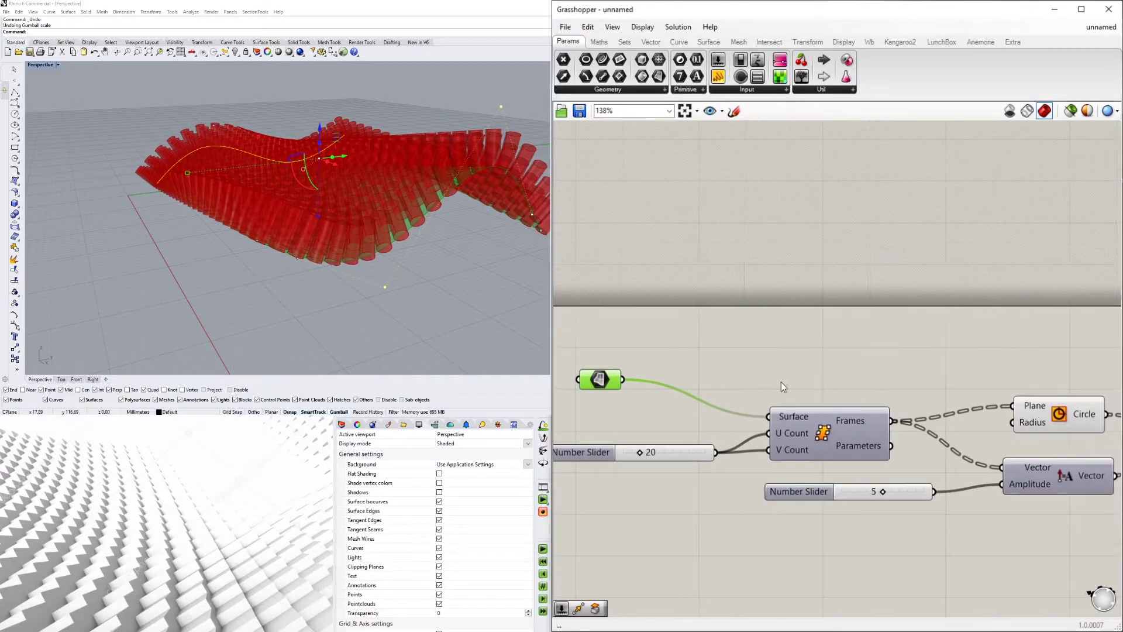
# - Add an Extrude component above the frames component and connect the Surface parameter to its Base input
pyautogui.doubleClick(814, 370)
pyautogui.write('extr')
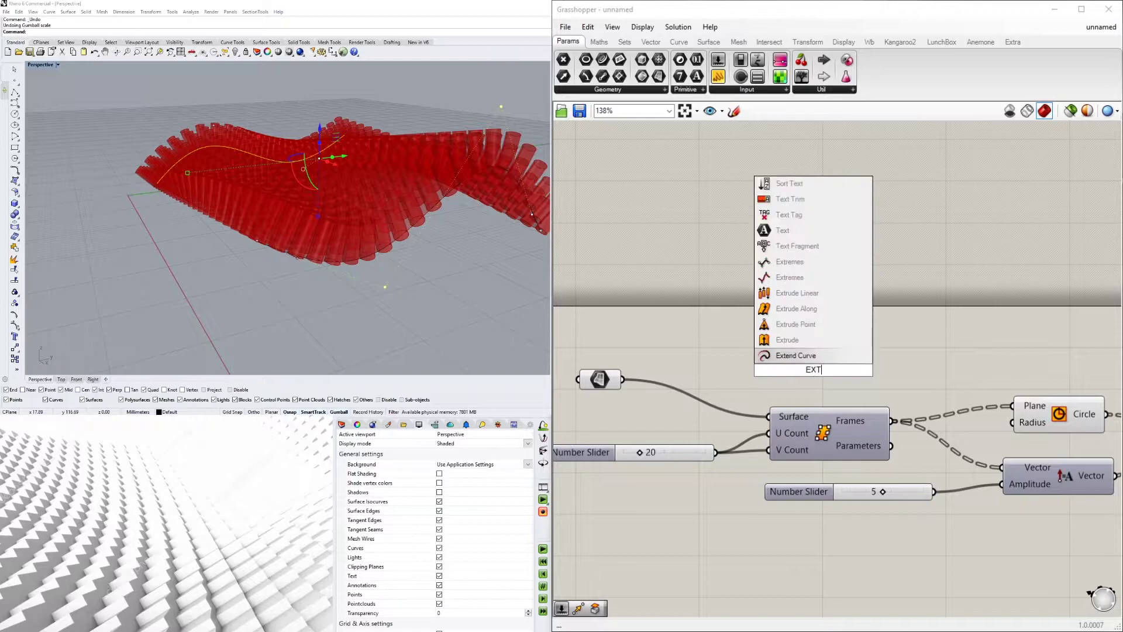
pyautogui.click(811, 357)
pyautogui.moveTo(815, 374); pyautogui.dragTo(874, 352)
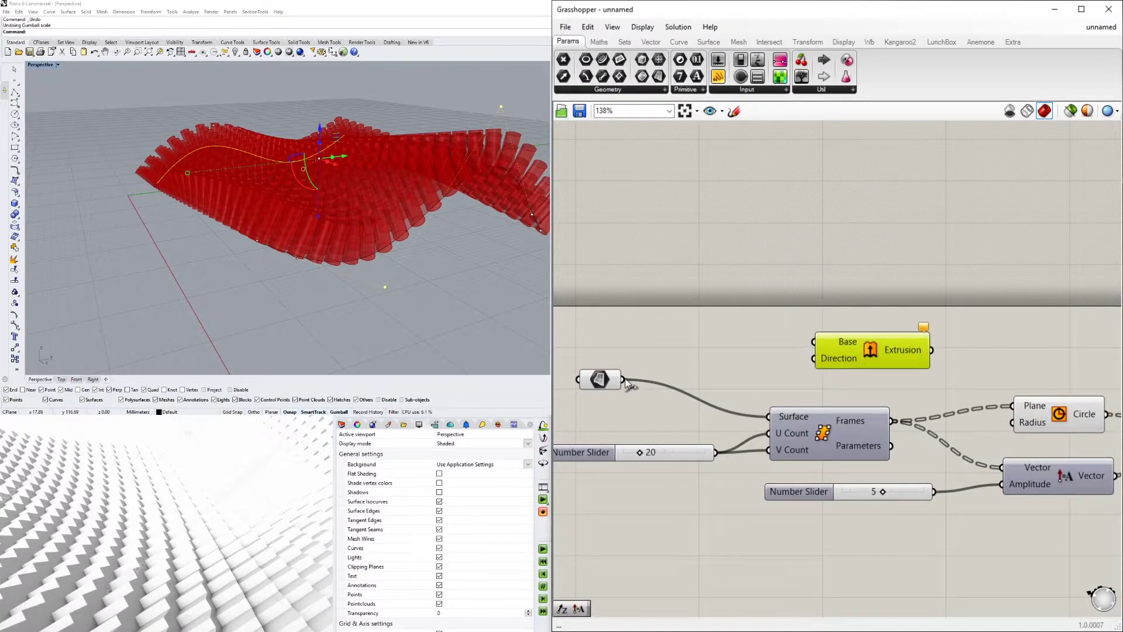
pyautogui.moveTo(626, 382); pyautogui.dragTo(812, 343)
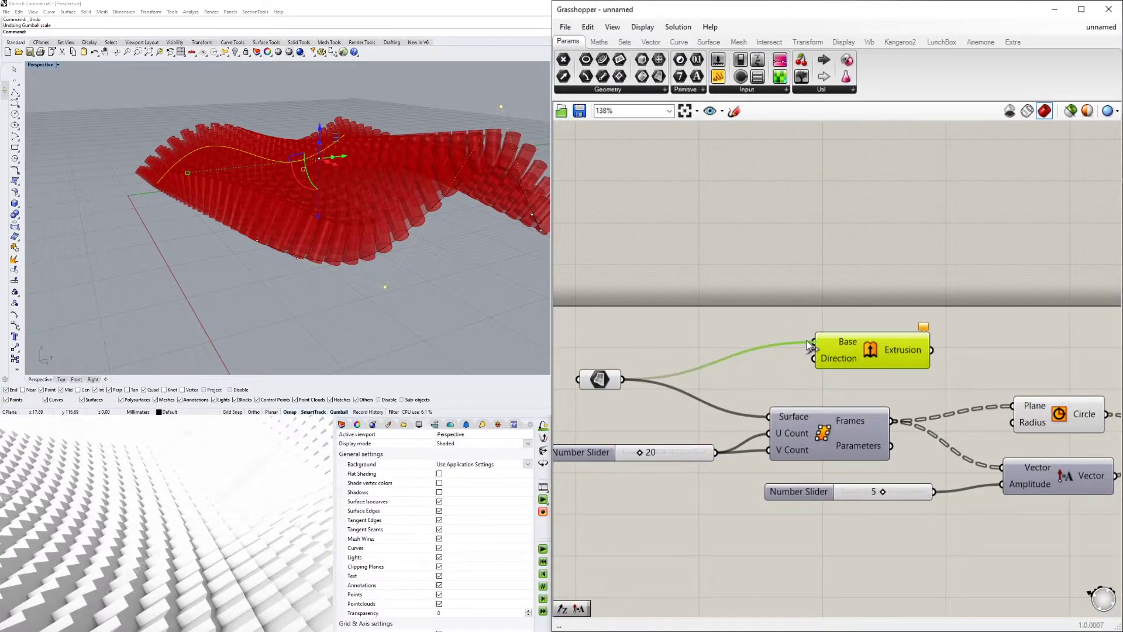
# - Add a Unit Z vector component and place it above the Surface parameter
pyautogui.doubleClick(746, 368)
pyautogui.write('z')
pyautogui.click(744, 353)
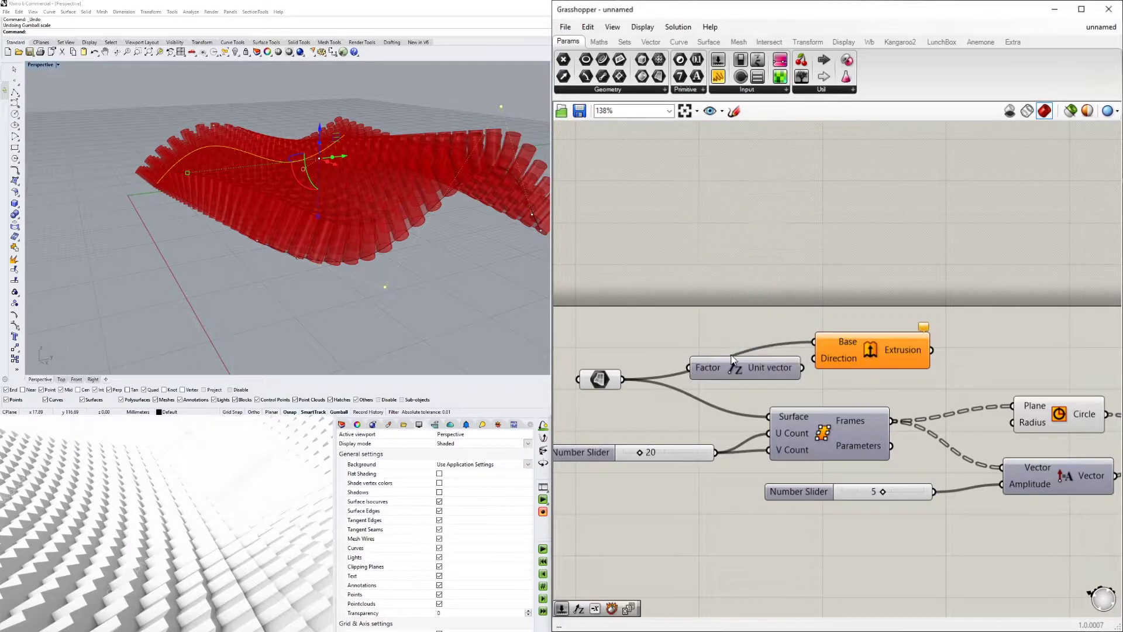
pyautogui.moveTo(741, 368); pyautogui.dragTo(702, 333)
# - Add a number slider set to 3 and connect it to the Factor input of Unit Z
pyautogui.moveTo(672, 333); pyautogui.dragTo(810, 368, button='right')
pyautogui.click(723, 355)
pyautogui.doubleClick(725, 361)
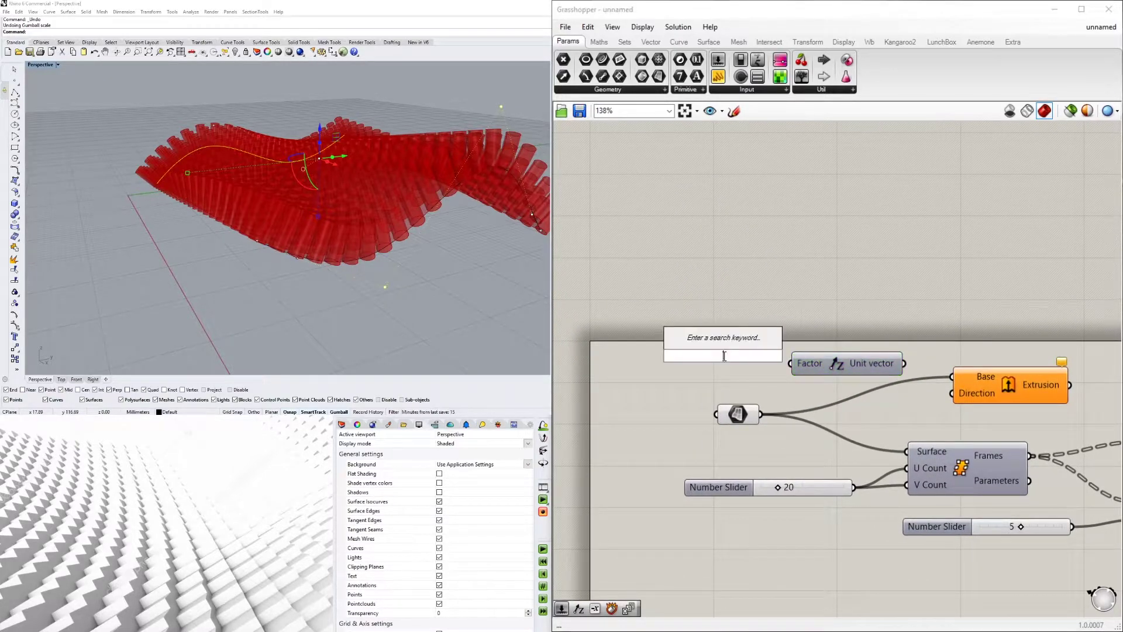
pyautogui.write('3')
pyautogui.press('Return')
pyautogui.moveTo(781, 367)
pyautogui.mouseDown()
pyautogui.moveTo(724, 368)
pyautogui.moveTo(791, 364)
pyautogui.mouseUp()
pyautogui.moveTo(871, 366); pyautogui.dragTo(850, 369)
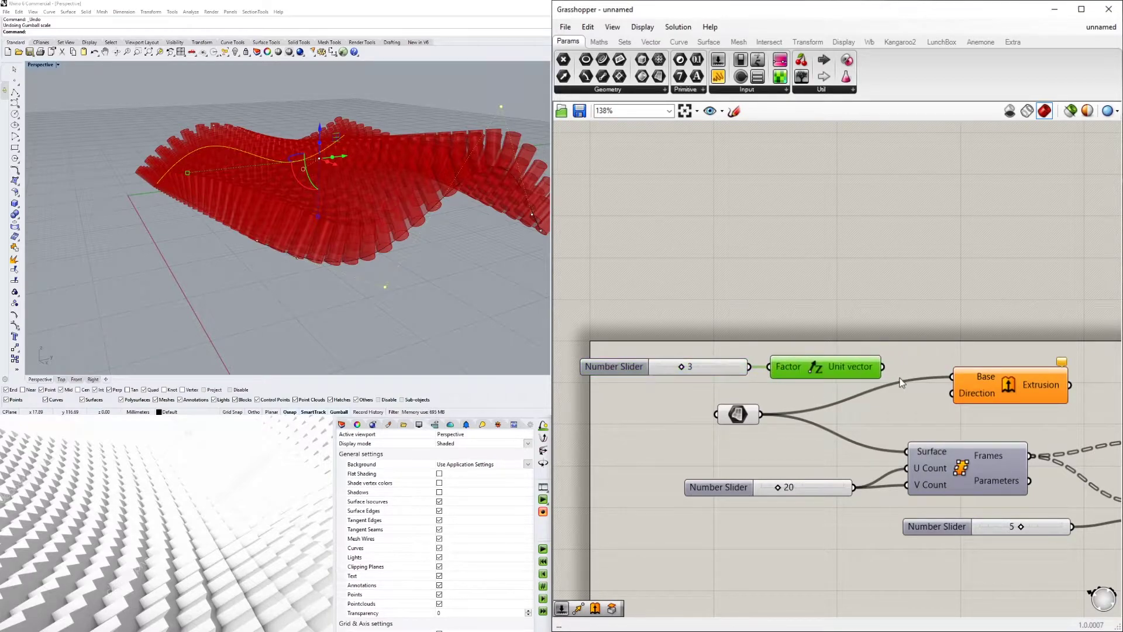
# - Connect Unit Z to the Direction input of the surface's Extrude component and inspect the vertical extrusion against the cylinders
pyautogui.moveTo(954, 397); pyautogui.dragTo(953, 395)
pyautogui.moveTo(930, 372); pyautogui.dragTo(780, 367, button='right')
pyautogui.click(858, 380)
pyautogui.moveTo(423, 251); pyautogui.dragTo(305, 229, button='right')
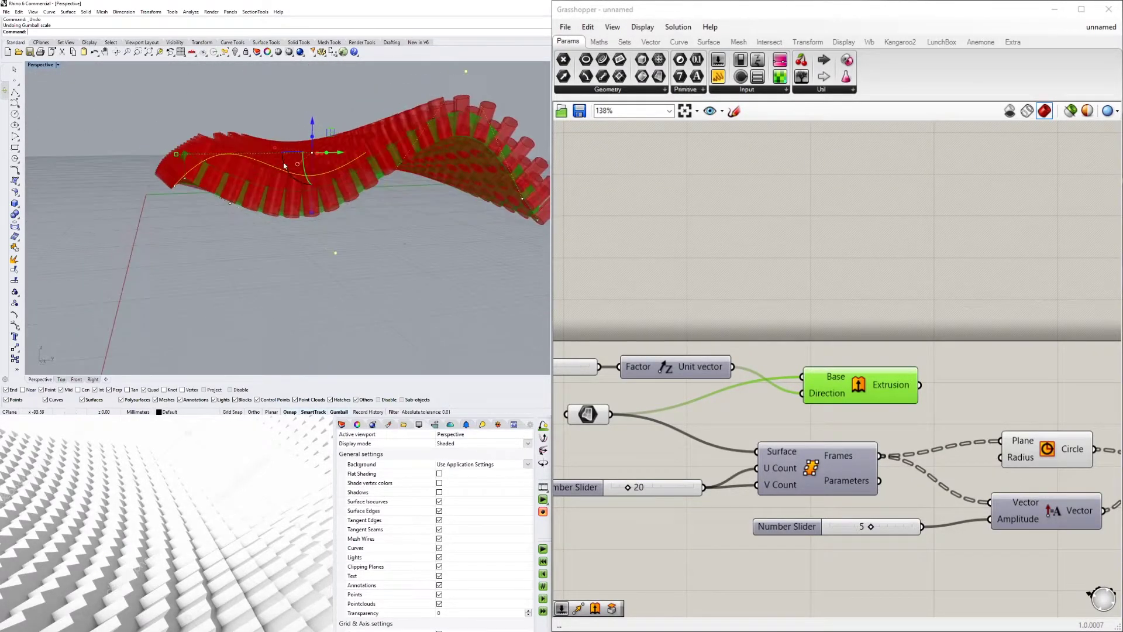
pyautogui.scroll(5, 225, 163)
pyautogui.moveTo(219, 178)
pyautogui.mouseDown(button='right')
pyautogui.moveTo(363, 214)
pyautogui.moveTo(426, 171)
pyautogui.moveTo(422, 182)
pyautogui.mouseUp(button='right')
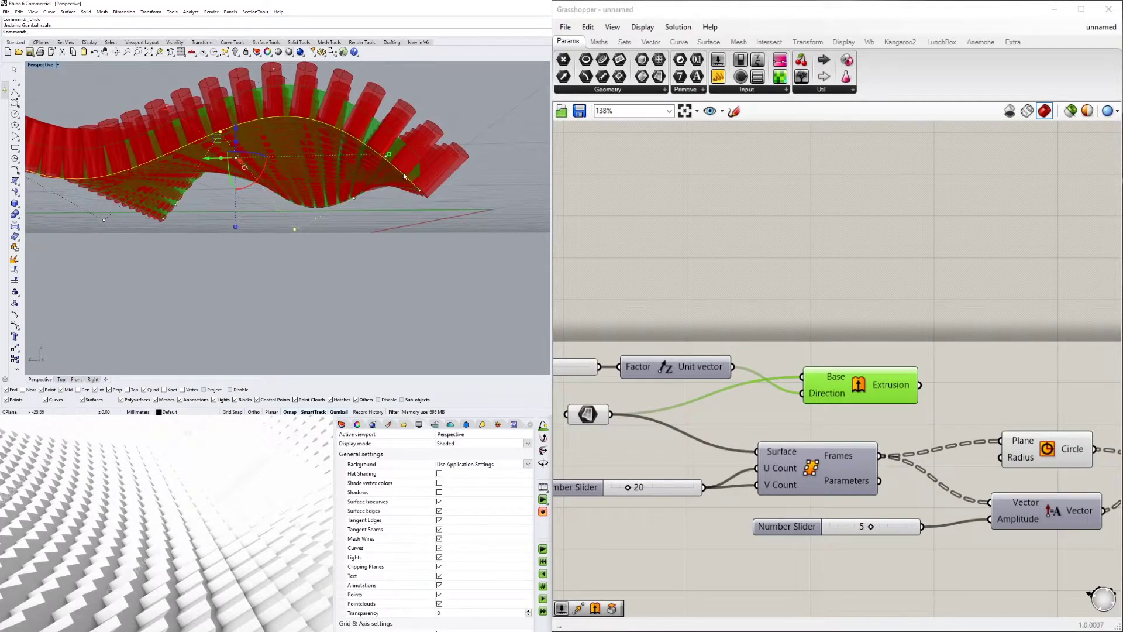
# - Replace the surface's Extrude component with an Offset Surface component and connect the Surface parameter to its Surface input
pyautogui.scroll(-2, 866, 351)
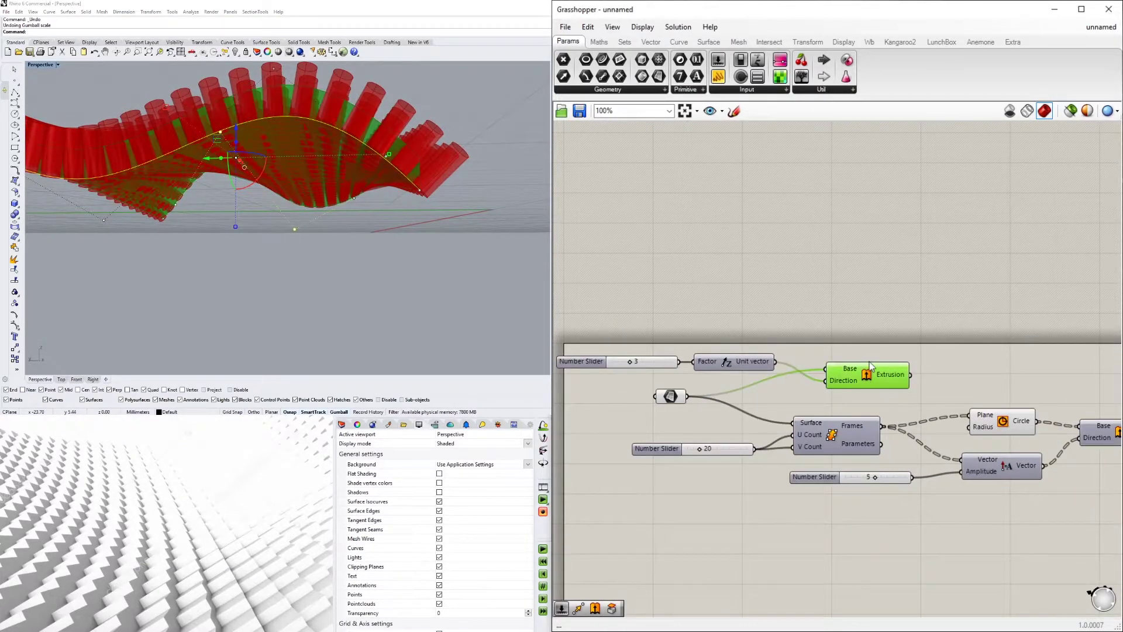
pyautogui.press('Delete')
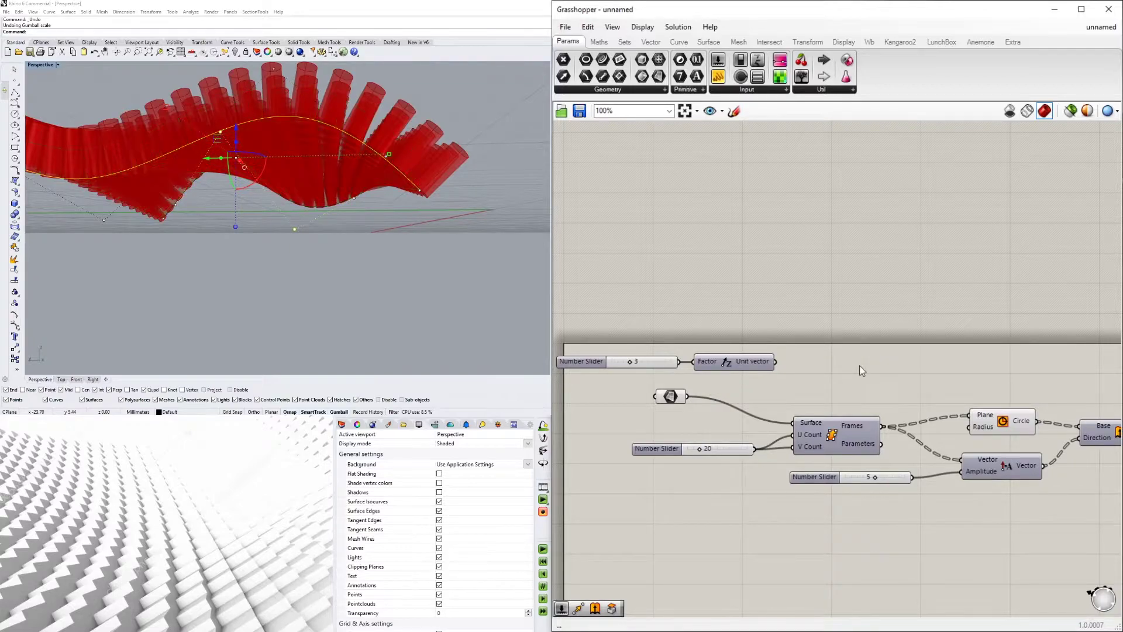
pyautogui.doubleClick(859, 365)
pyautogui.write('d')
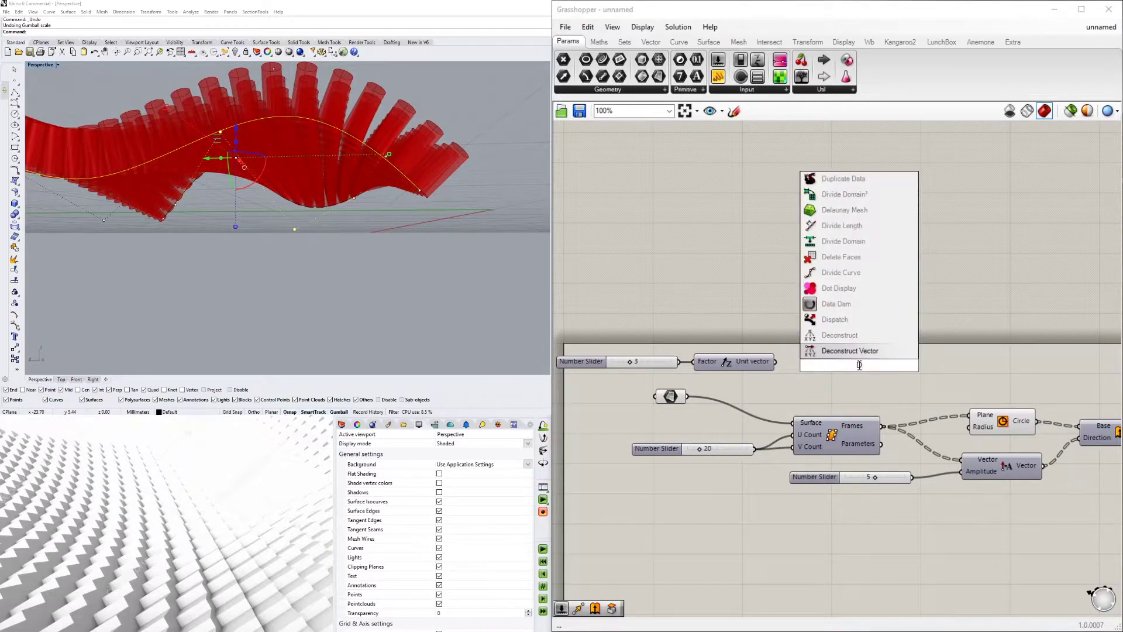
pyautogui.press('BackSpace')
pyautogui.write('OFF')
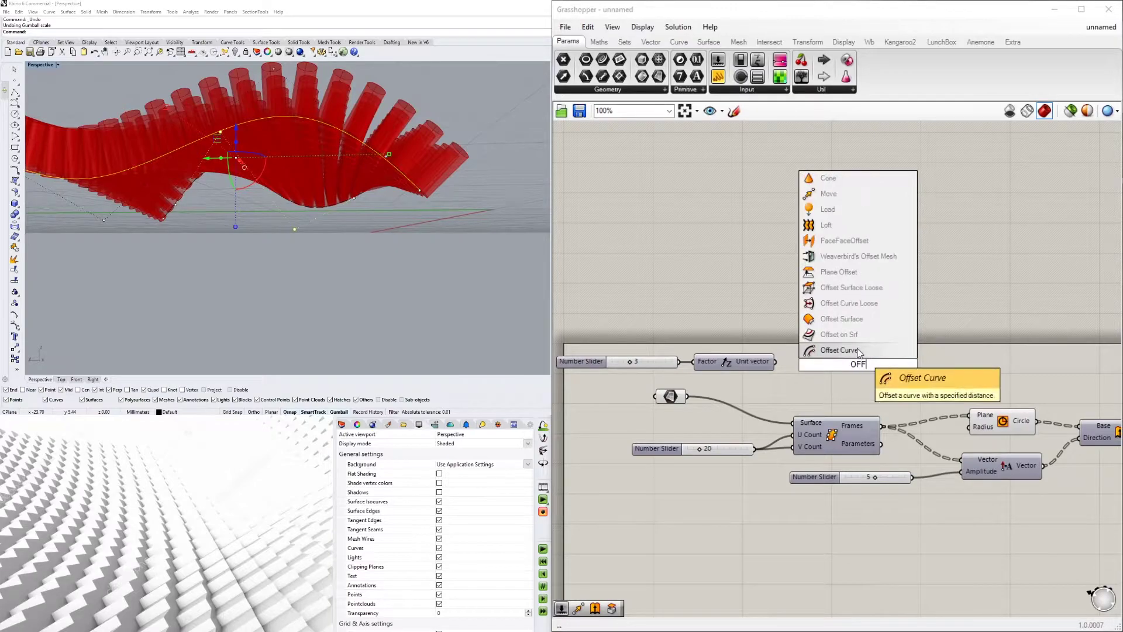
pyautogui.click(843, 323)
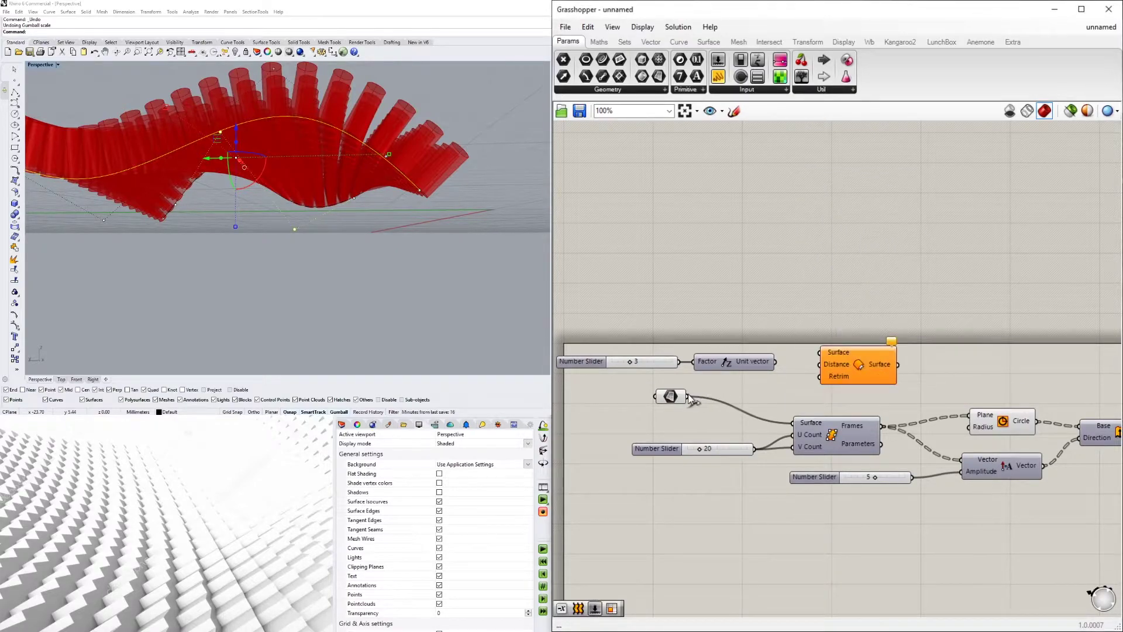
pyautogui.moveTo(688, 396); pyautogui.dragTo(845, 358)
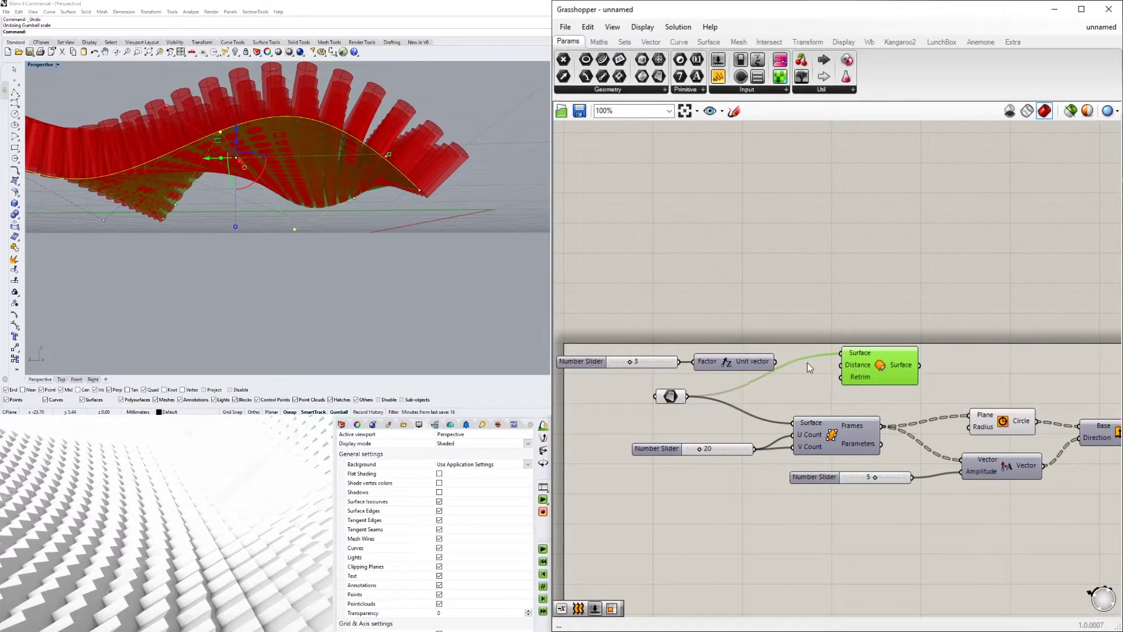
# - Delete the Unit Z component and connect the slider set to 3 to the Distance input of Offset Surface
pyautogui.click(752, 362)
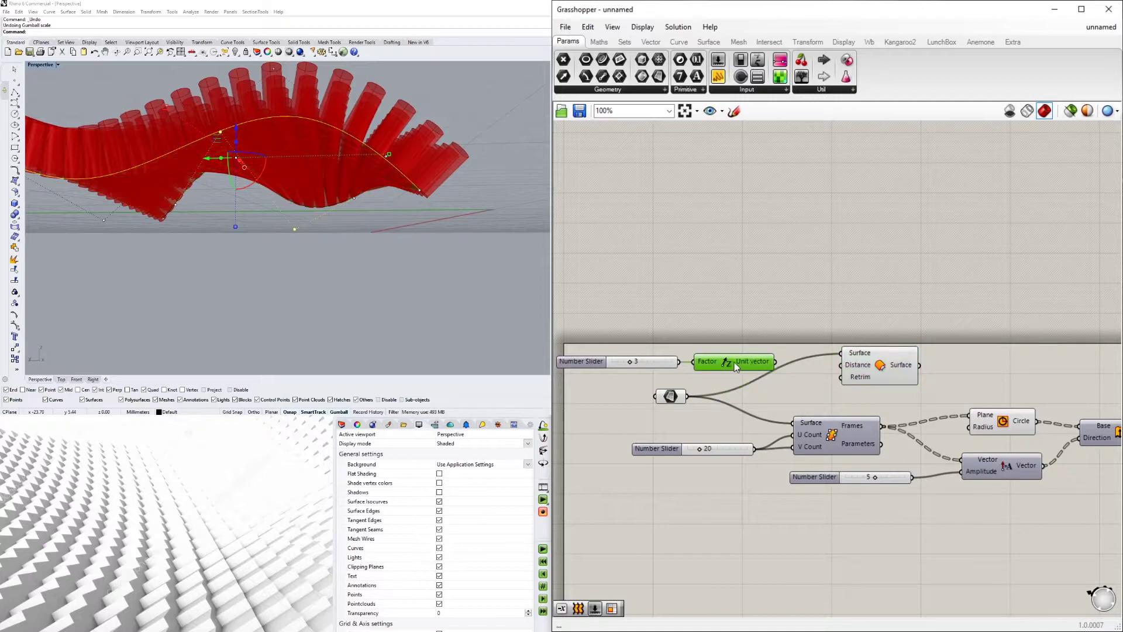
pyautogui.moveTo(583, 361); pyautogui.dragTo(600, 344)
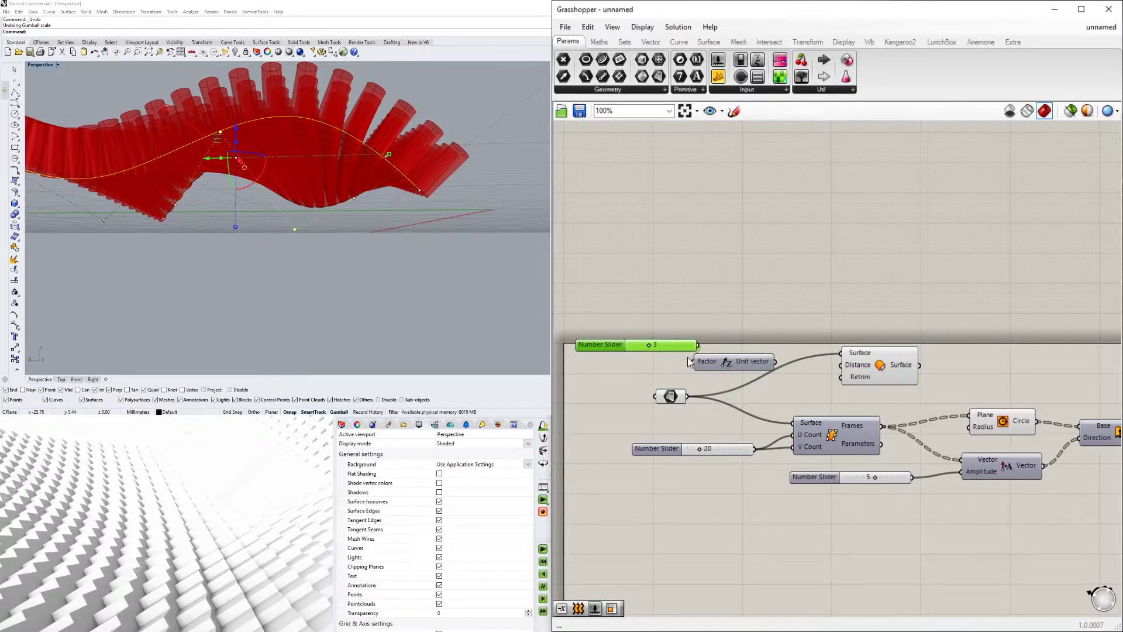
pyautogui.press('Delete')
pyautogui.hotkey('ctrl', 'z')
pyautogui.click(749, 360)
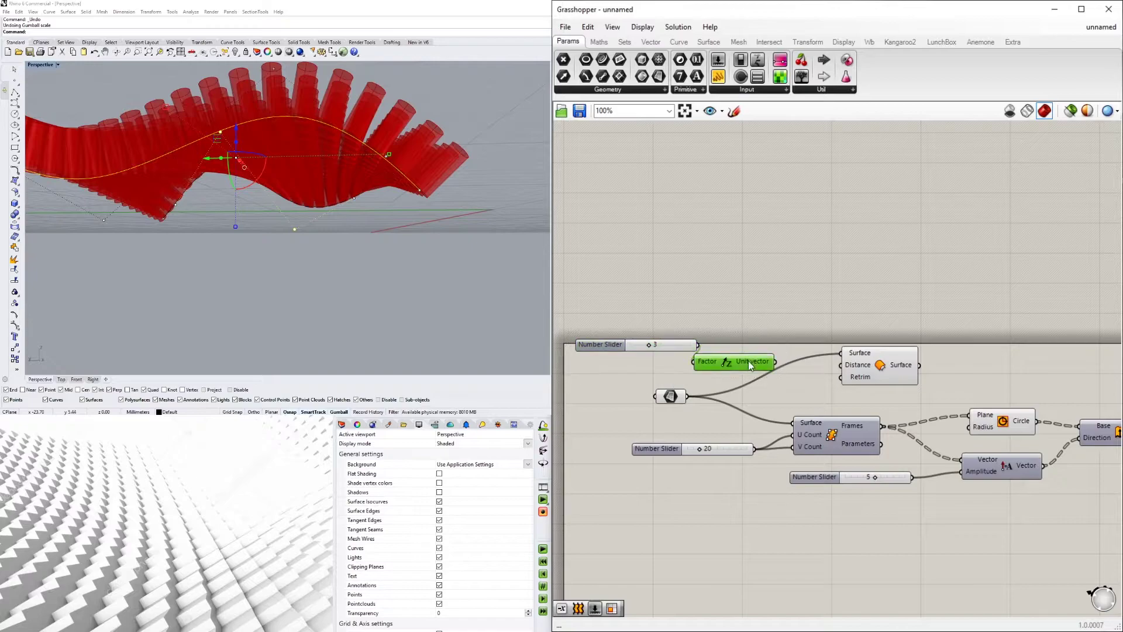
pyautogui.press('Delete')
pyautogui.moveTo(736, 356); pyautogui.dragTo(840, 364)
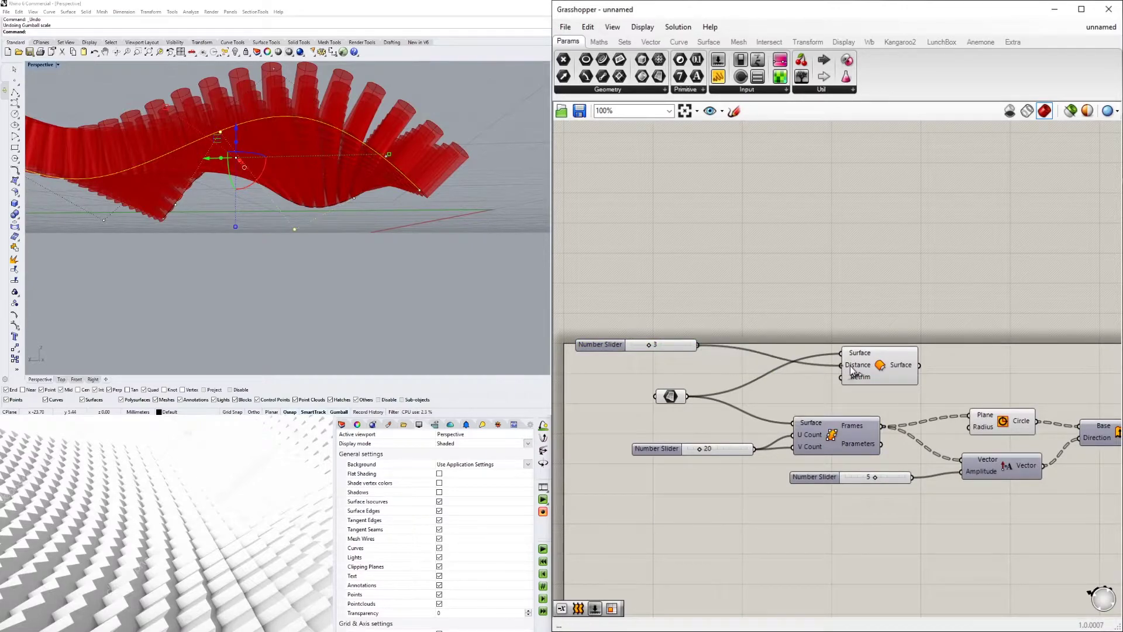
pyautogui.moveTo(651, 345); pyautogui.dragTo(751, 354)
# - Select the Surface parameter and Offset Surface together to compare both surfaces in the Rhino viewport, and clear the selection
pyautogui.moveTo(313, 195); pyautogui.dragTo(327, 220, button='right')
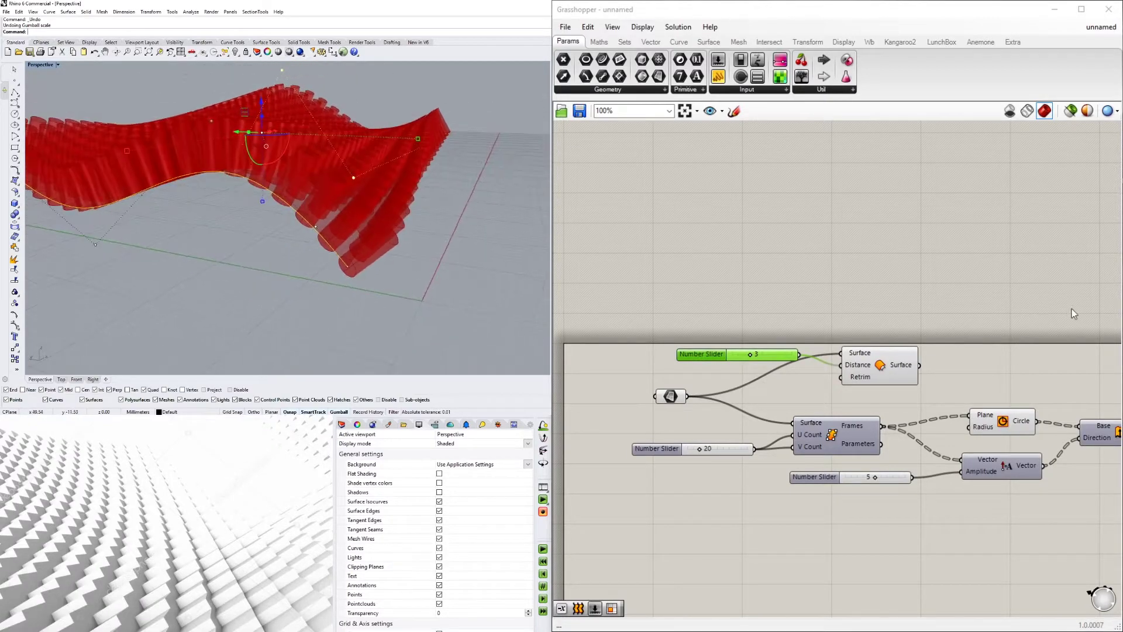
pyautogui.click(904, 350)
pyautogui.keyDown('shift'); pyautogui.click(671, 398); pyautogui.keyUp('shift')
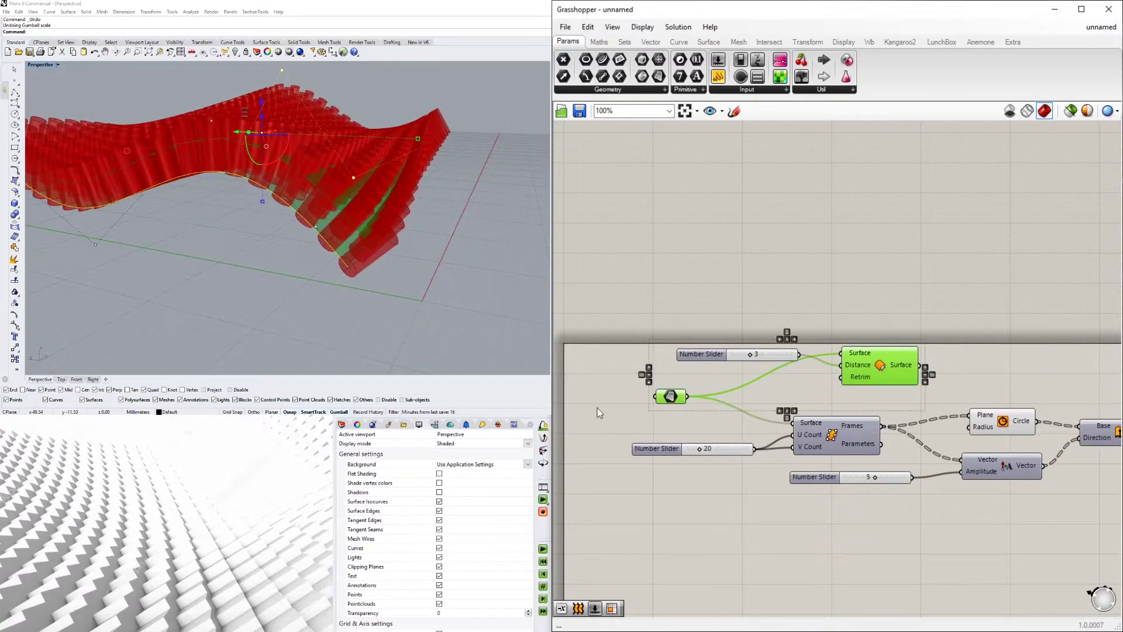
pyautogui.scroll(-6, 192, 239)
pyautogui.press('Escape')
pyautogui.moveTo(284, 239); pyautogui.dragTo(363, 233, button='right')
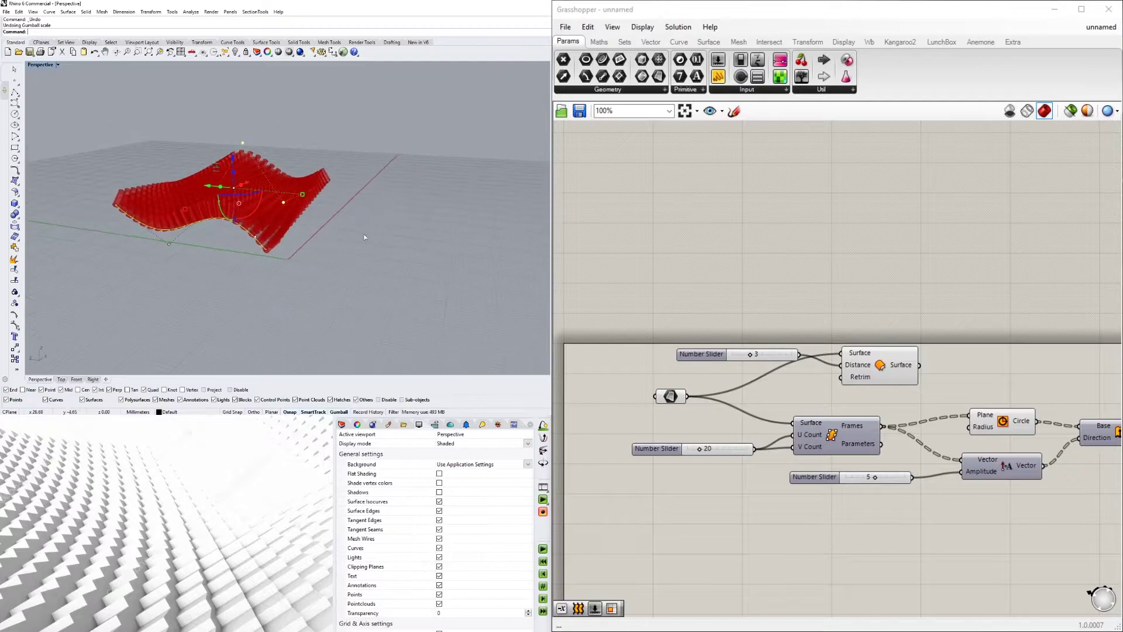
pyautogui.click(363, 233)
# - Add a Loft component and connect both the Surface parameter and the Offset Surface output to its Curves input
pyautogui.moveTo(962, 299); pyautogui.dragTo(836, 278, button='right')
pyautogui.doubleClick(869, 342)
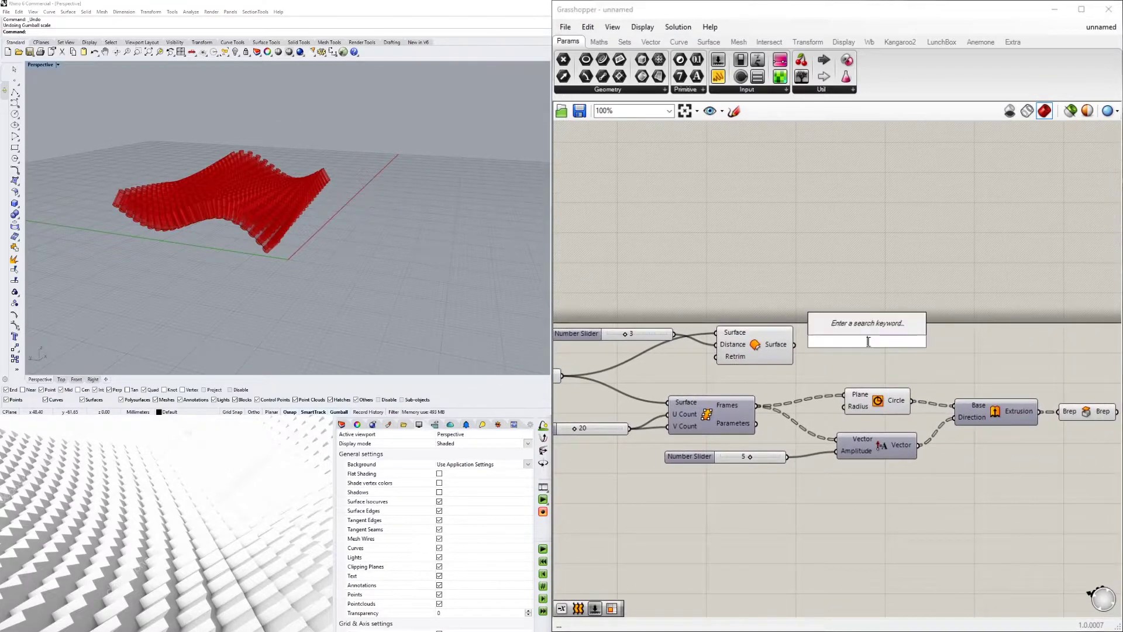
pyautogui.press('Escape')
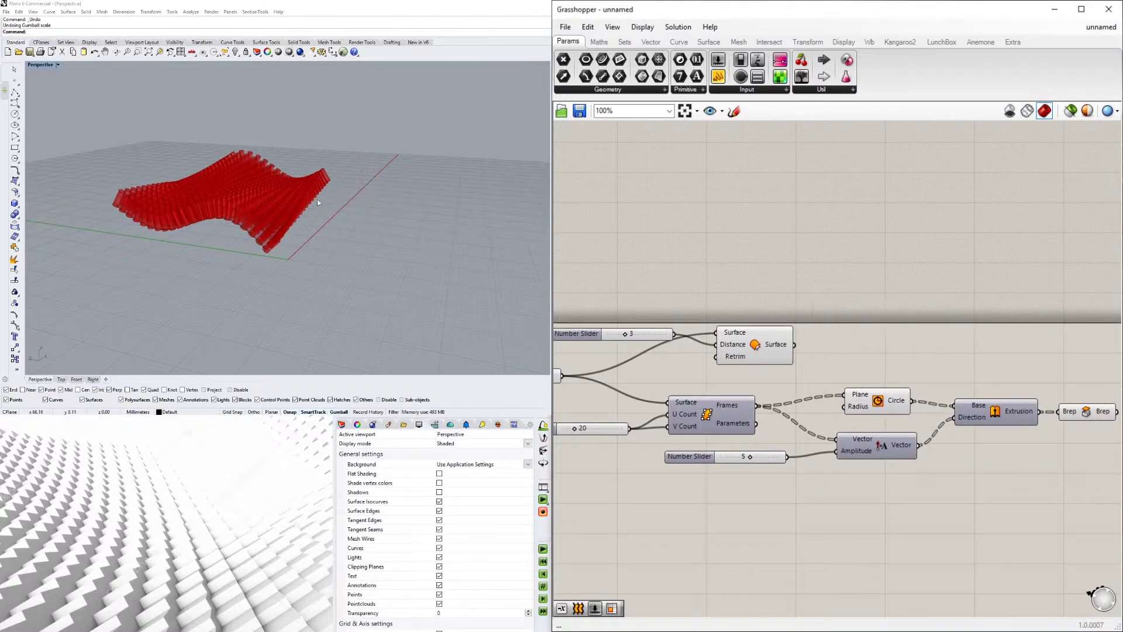
pyautogui.doubleClick(840, 347)
pyautogui.write('loft')
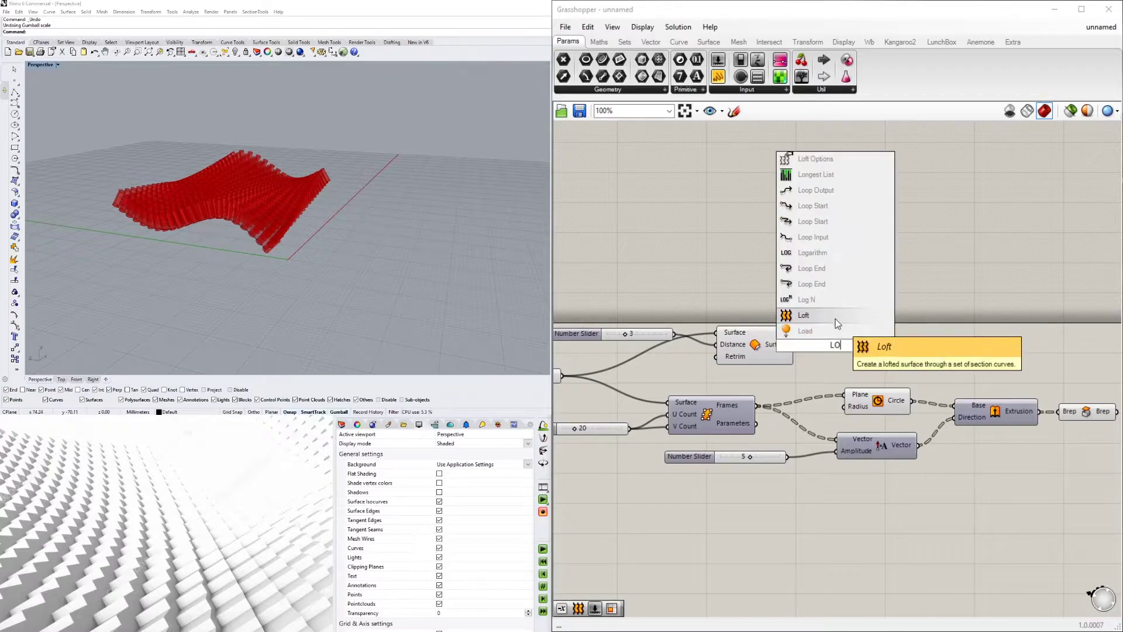
pyautogui.click(797, 327)
pyautogui.moveTo(676, 384); pyautogui.dragTo(771, 383, button='right')
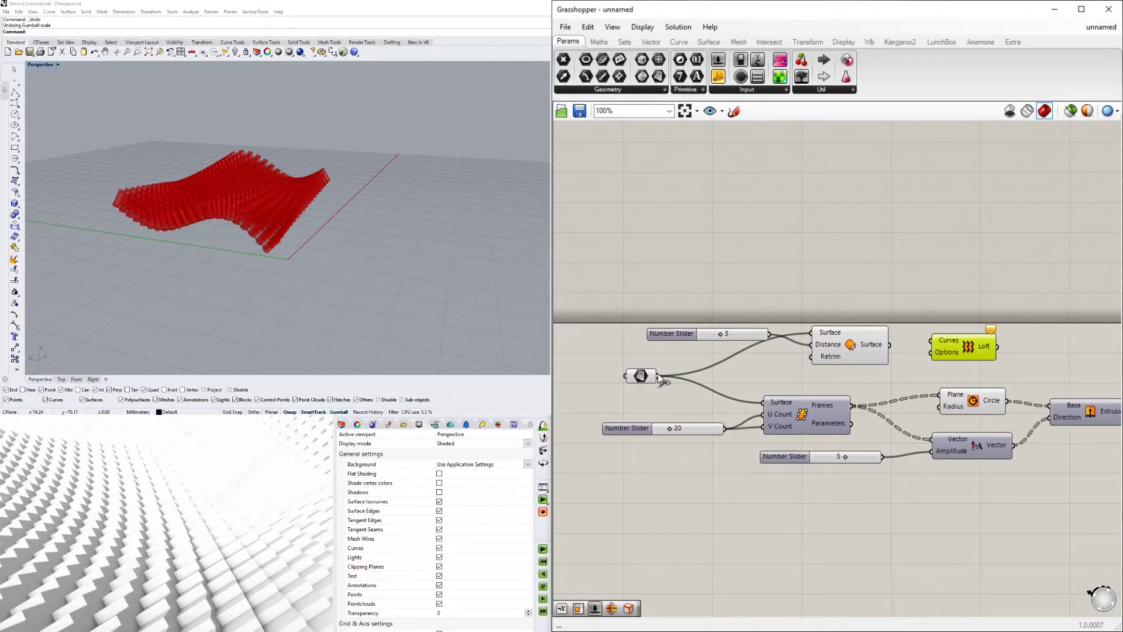
pyautogui.moveTo(658, 376); pyautogui.dragTo(963, 344)
pyautogui.moveTo(858, 346); pyautogui.dragTo(862, 335)
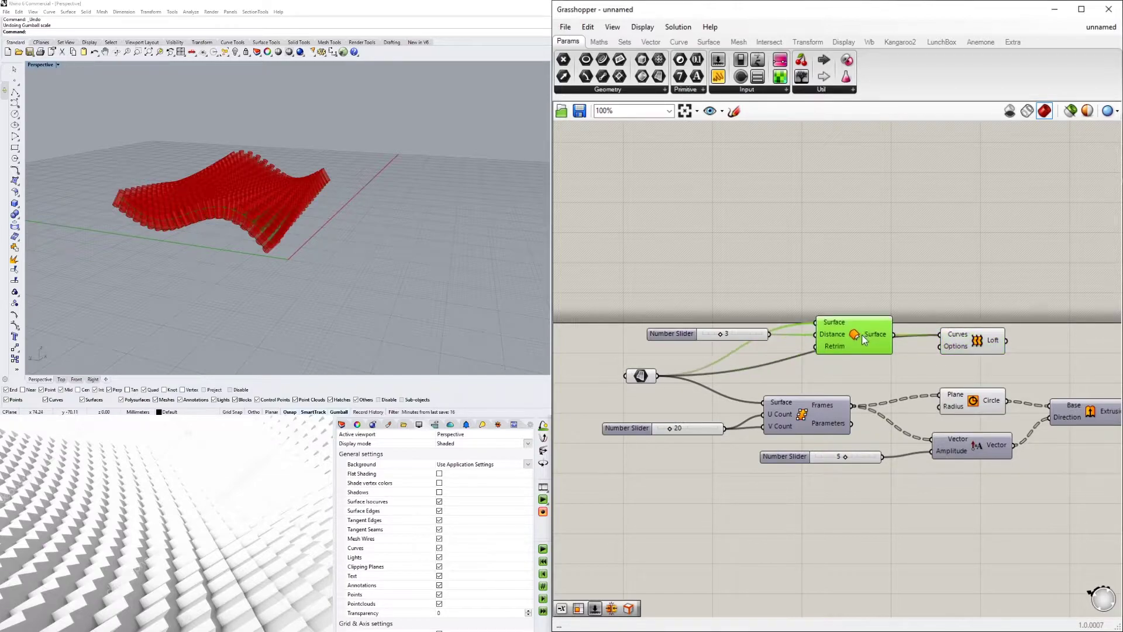
# - Turn off the previews of the Cap Holes and Circle components so only the thick surface is displayed
pyautogui.click(966, 283)
pyautogui.moveTo(1054, 305); pyautogui.dragTo(818, 314, button='right')
pyautogui.scroll(-3, 818, 314)
pyautogui.scroll(2, 889, 356)
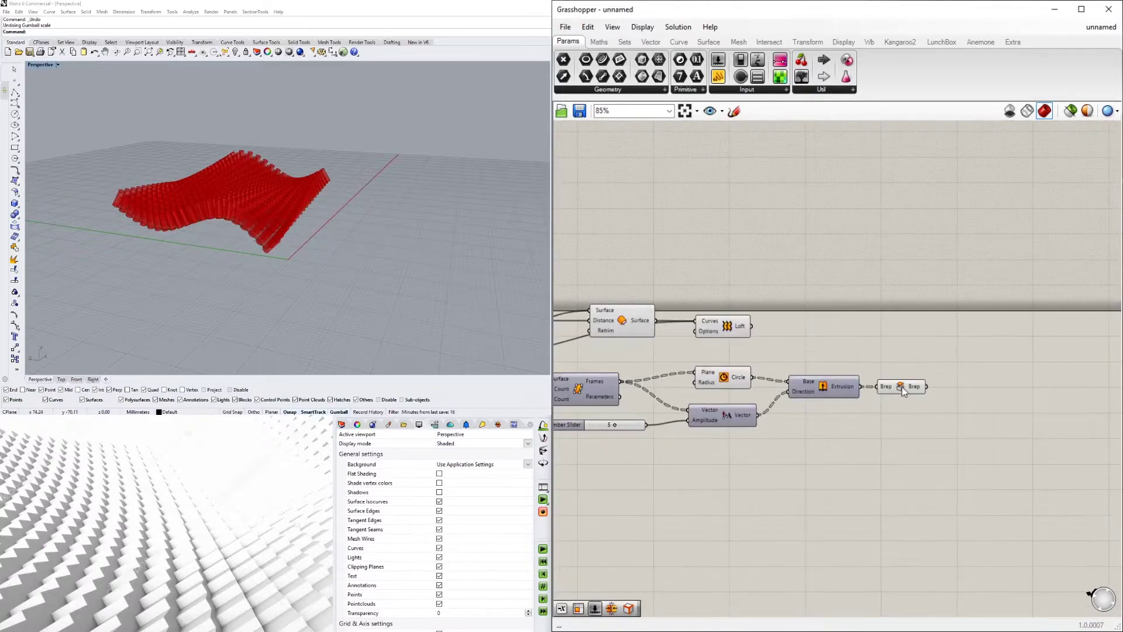
pyautogui.rightClick(903, 386)
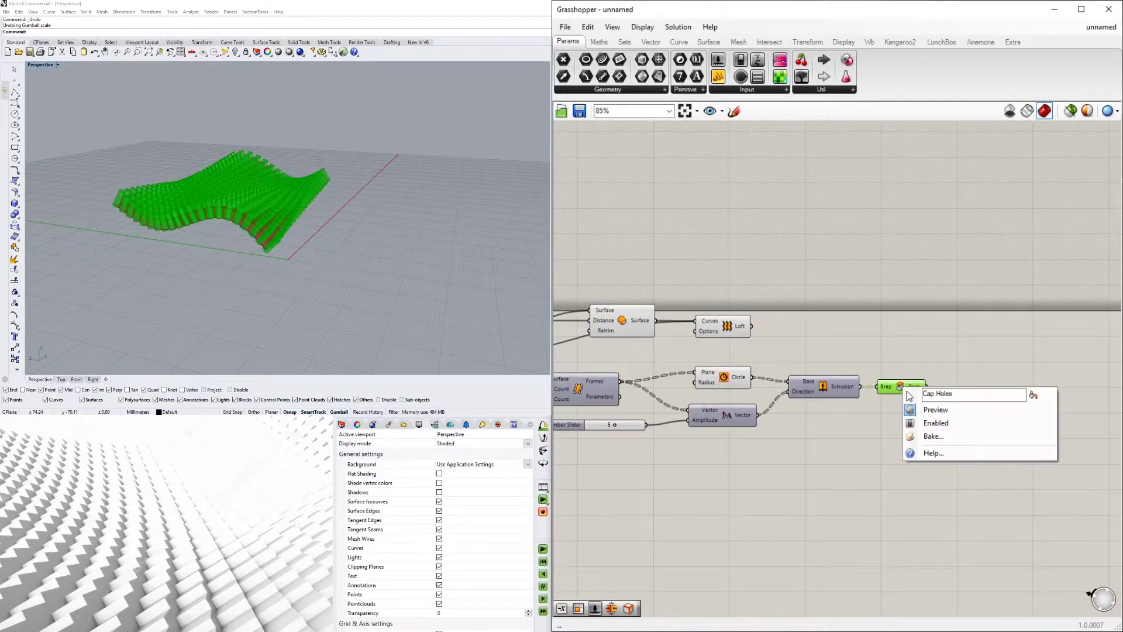
pyautogui.click(933, 410)
pyautogui.click(738, 383)
pyautogui.rightClick(726, 380)
pyautogui.click(736, 401)
pyautogui.scroll(2, 260, 184)
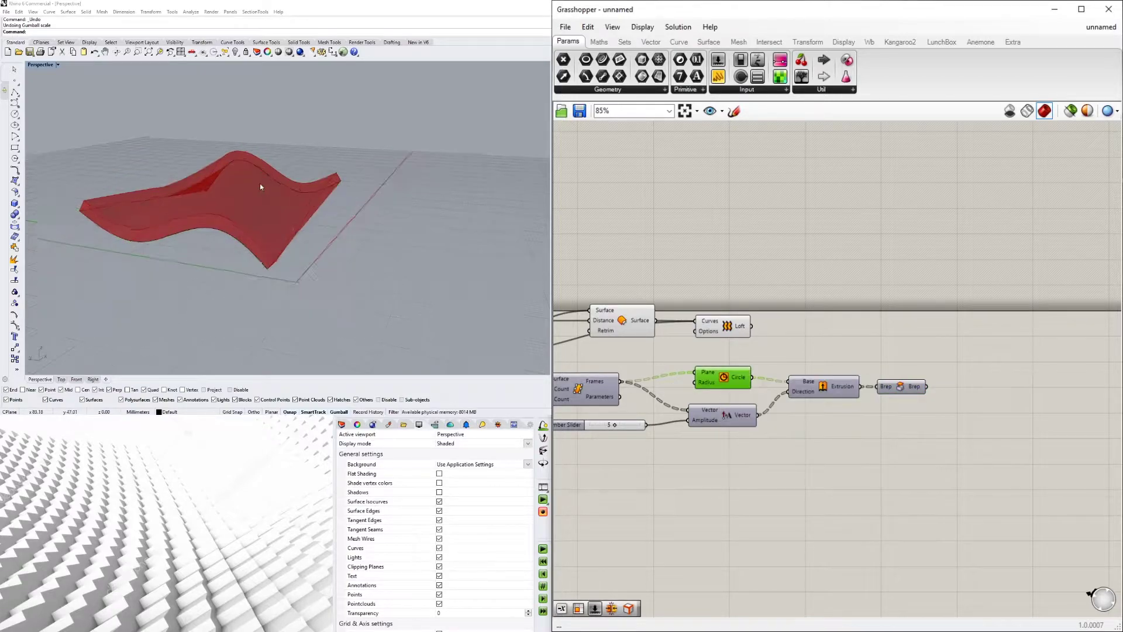
# - Select Loft and Offset Surface together to examine which faces of the thick surface each one produces
pyautogui.moveTo(260, 184); pyautogui.dragTo(261, 192, button='right')
pyautogui.moveTo(357, 225); pyautogui.dragTo(333, 221, button='right')
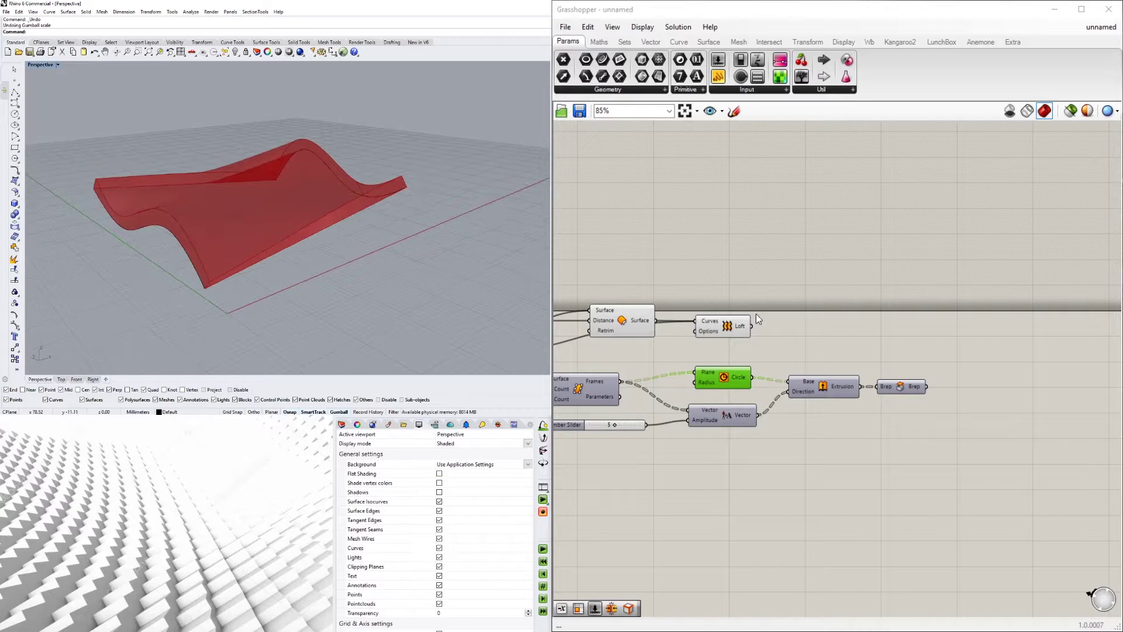
pyautogui.click(711, 322)
pyautogui.moveTo(471, 215); pyautogui.dragTo(368, 269, button='right')
pyautogui.moveTo(615, 333); pyautogui.dragTo(709, 335, button='right')
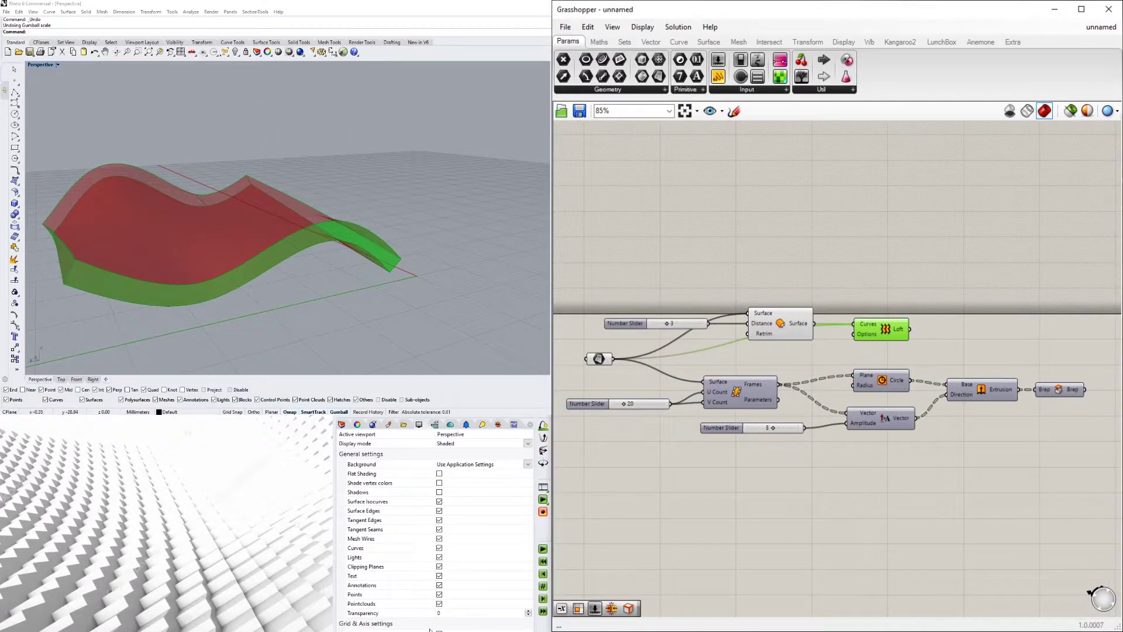
pyautogui.keyDown('shift'); pyautogui.click(772, 334); pyautogui.keyUp('shift')
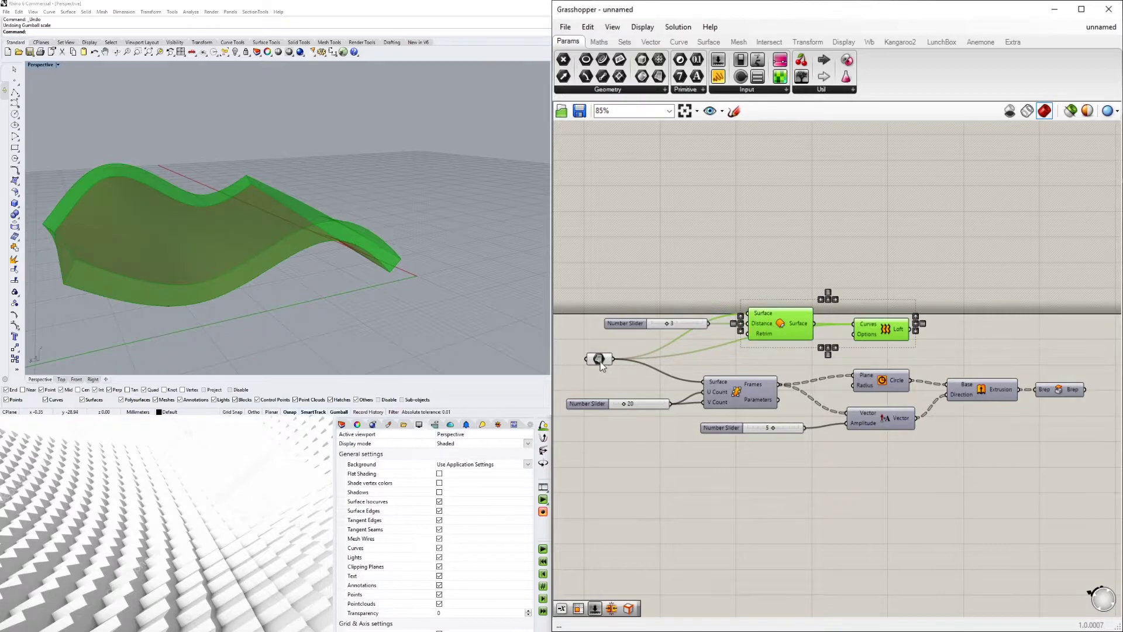
# - Add a Brep Join component and connect the Loft and Offset Surface outputs to its Breps input
pyautogui.moveTo(890, 364); pyautogui.dragTo(786, 371, button='right')
pyautogui.doubleClick(911, 344)
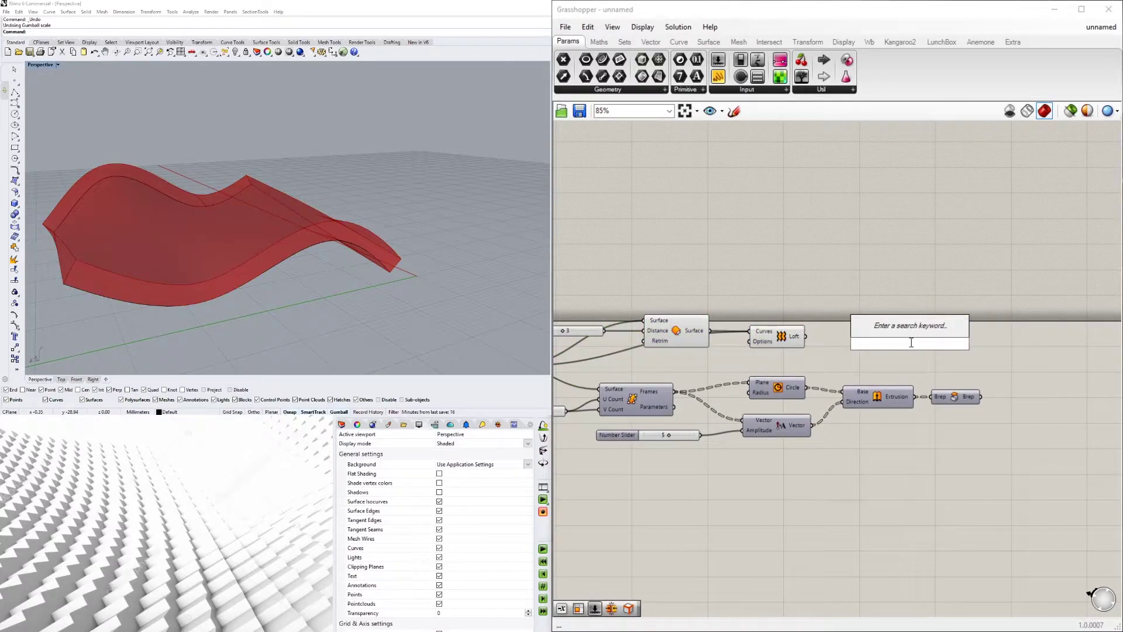
pyautogui.write('brep join')
pyautogui.press('Return')
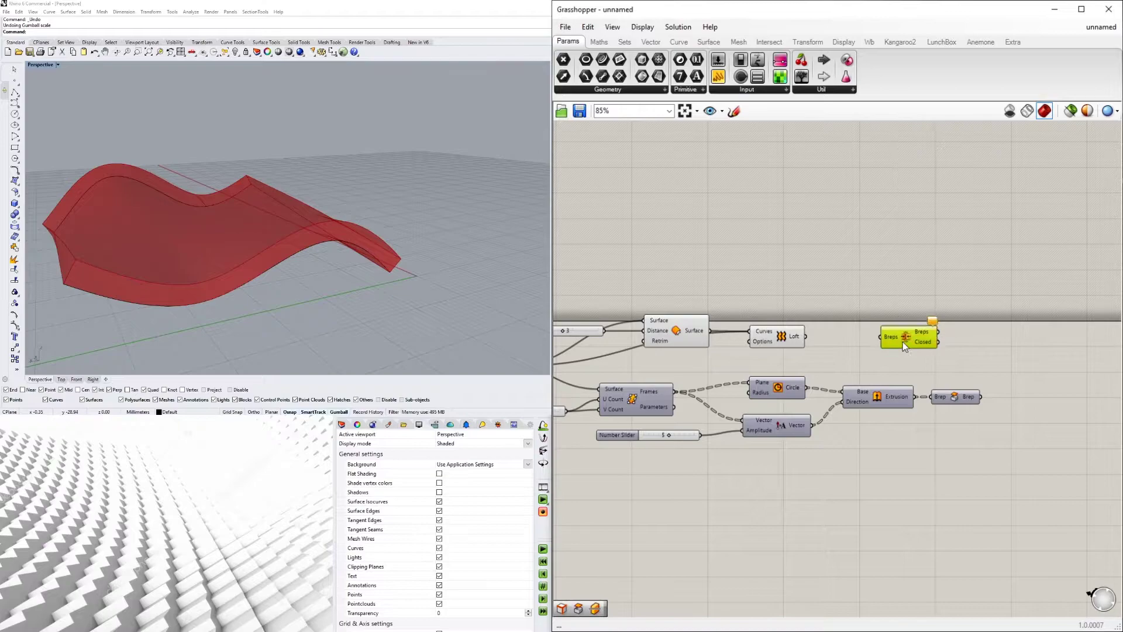
pyautogui.moveTo(902, 343); pyautogui.dragTo(843, 294)
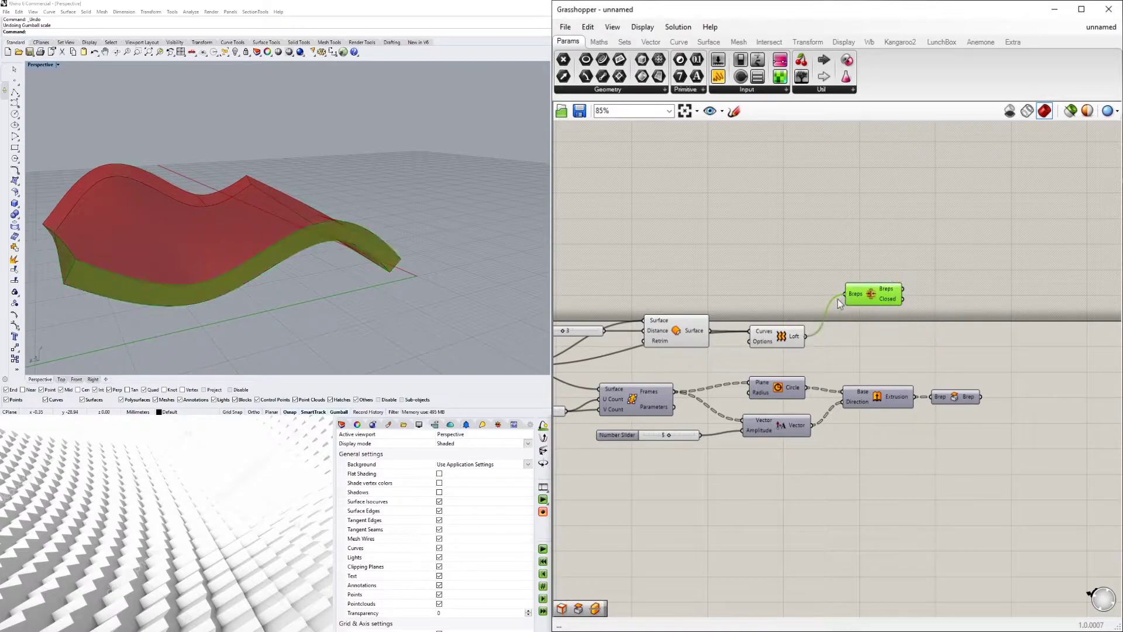
pyautogui.click(693, 333)
pyautogui.keyDown('shift'); pyautogui.moveTo(709, 331); pyautogui.dragTo(845, 294); pyautogui.keyUp('shift')
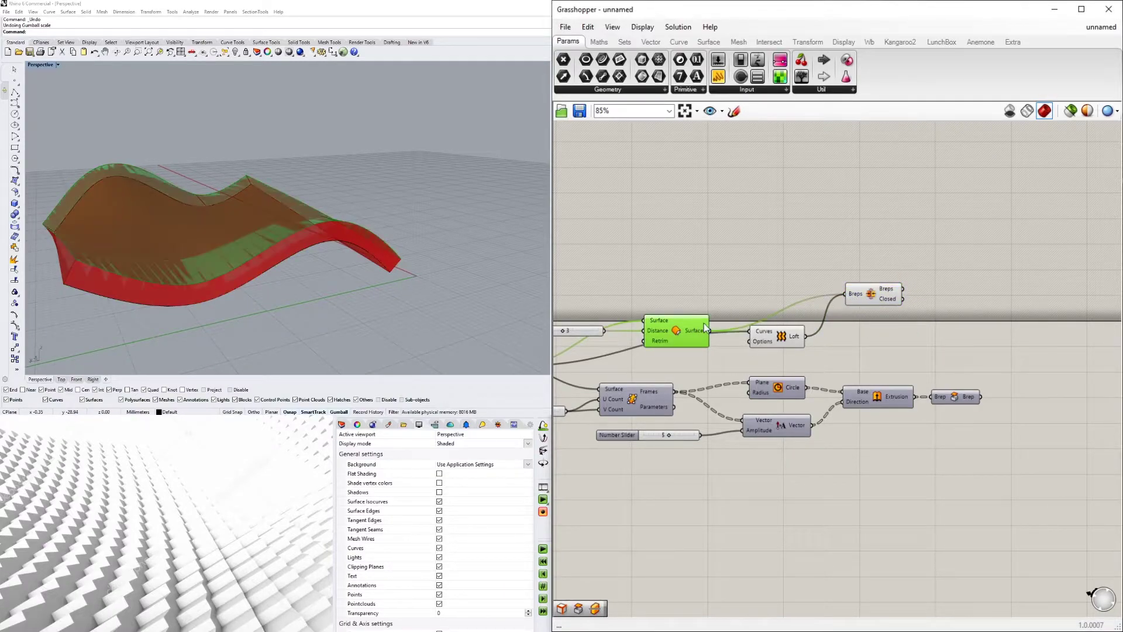
# - Connect the Surface parameter to the Breps input of Brep Join as well and flatten that input
pyautogui.moveTo(565, 350); pyautogui.dragTo(688, 363, button='right')
pyautogui.keyDown('shift'); pyautogui.moveTo(633, 379); pyautogui.dragTo(974, 367); pyautogui.keyUp('shift')
pyautogui.rightClick(972, 322)
pyautogui.click(1005, 411)
pyautogui.moveTo(907, 349); pyautogui.dragTo(914, 330)
pyautogui.click(931, 313)
# - Turn off the previews of the Surface parameter, Offset Surface and Loft
pyautogui.moveTo(977, 371); pyautogui.dragTo(617, 313)
pyautogui.click(998, 319)
pyautogui.keyDown('shift'); pyautogui.click(620, 378); pyautogui.keyUp('shift')
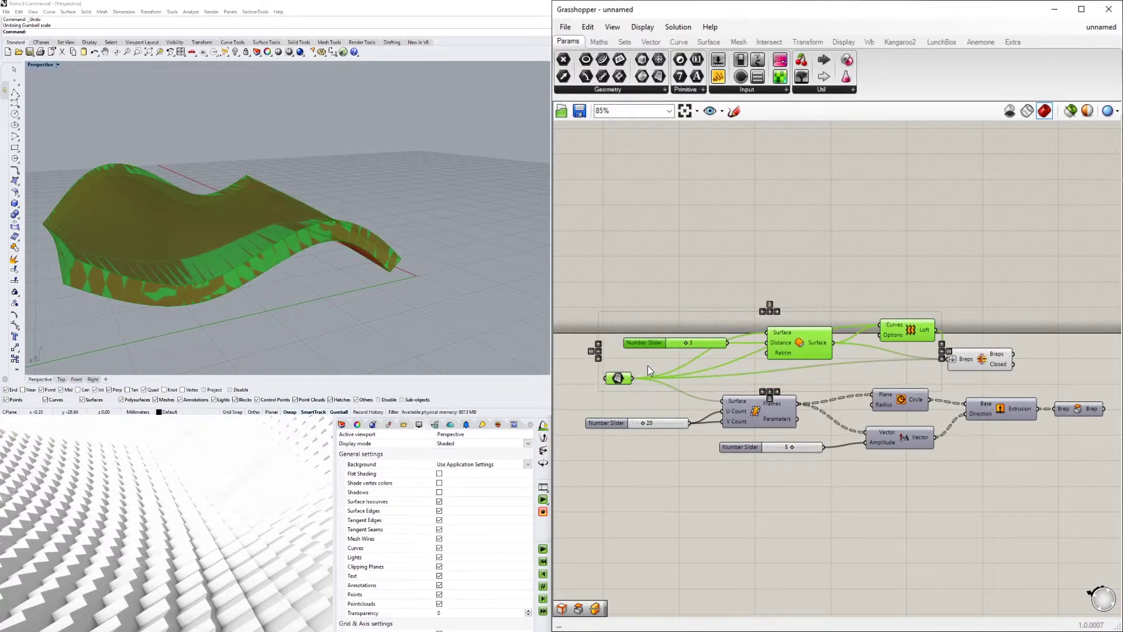
pyautogui.middleClick(648, 366)
pyautogui.click(686, 327)
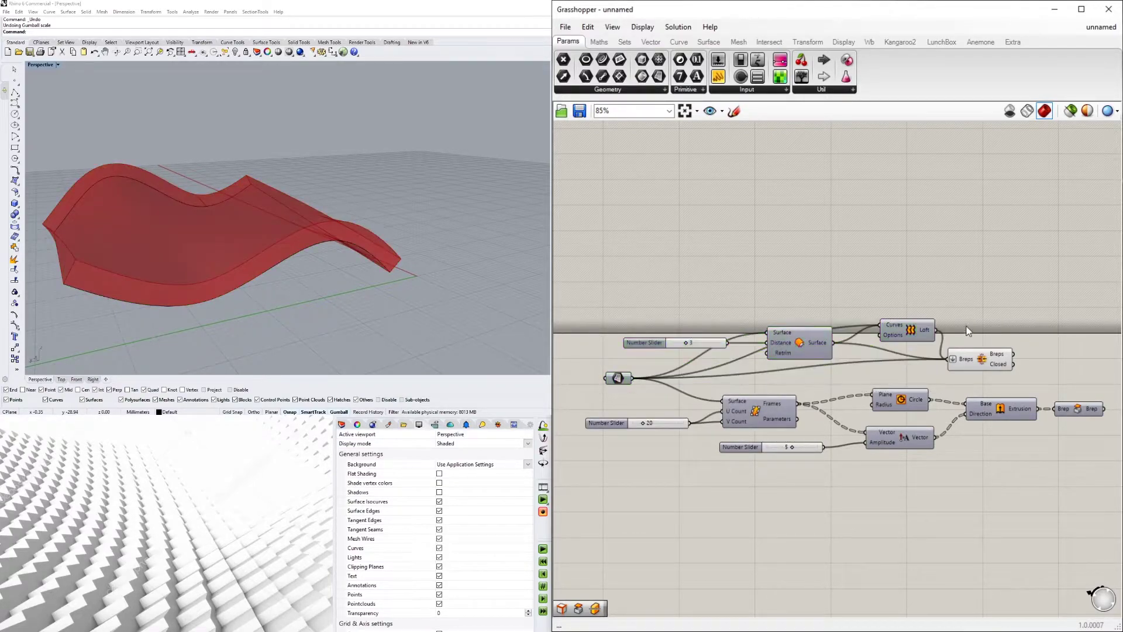
# - Select Brep Join to check its joined Breps output, and clear the selection
pyautogui.moveTo(978, 361); pyautogui.dragTo(984, 364)
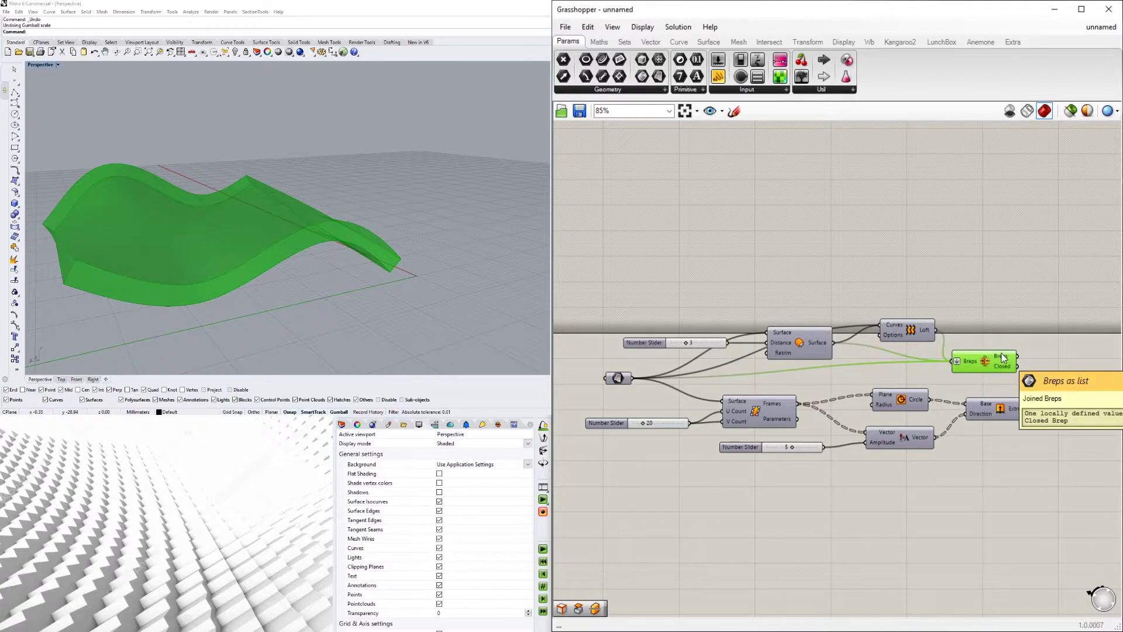
pyautogui.moveTo(1028, 356); pyautogui.dragTo(870, 356, button='right')
pyautogui.click(890, 373)
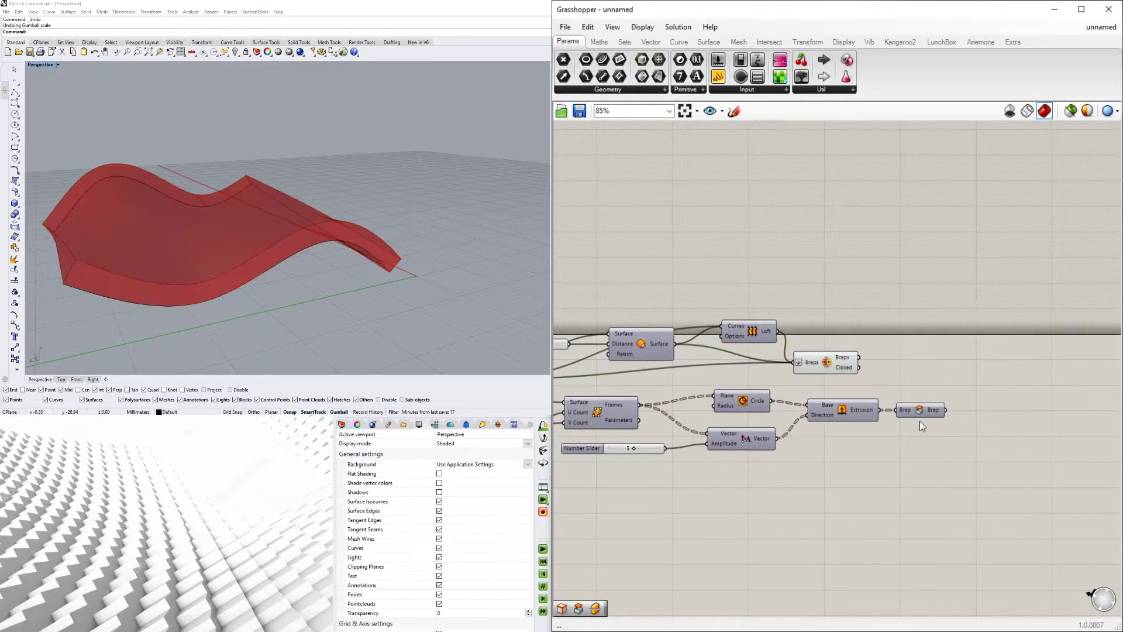
# - Set the slider feeding the U Count and V Count of the surface frames to 10
pyautogui.moveTo(775, 504); pyautogui.dragTo(1077, 499, button='right')
pyautogui.scroll(4, 803, 431)
pyautogui.doubleClick(793, 417)
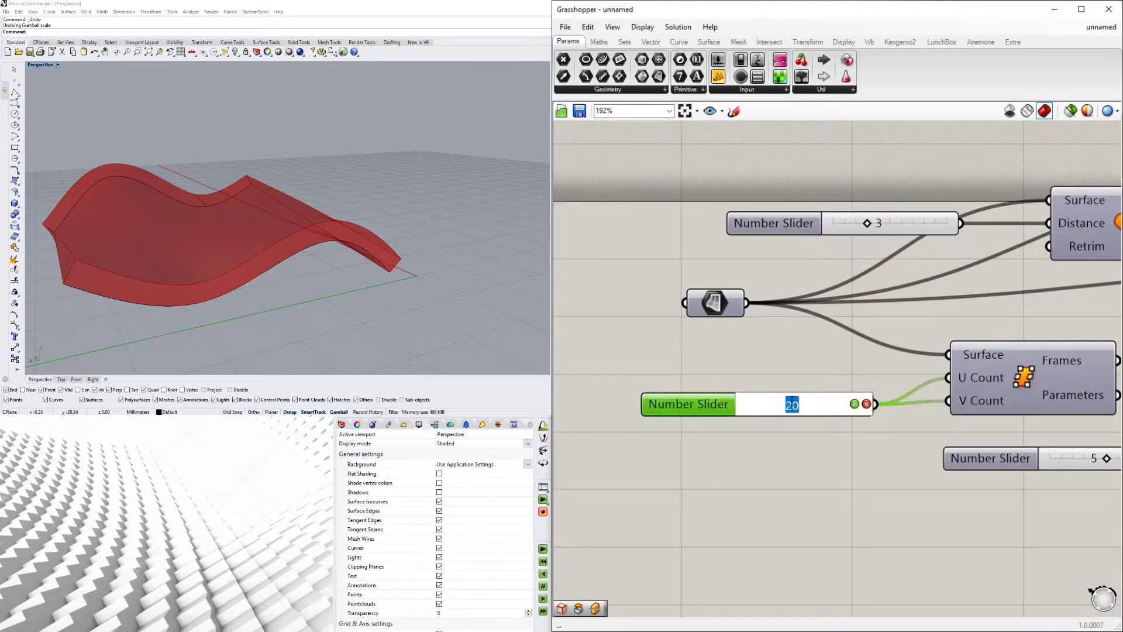
pyautogui.write('10')
pyautogui.press('Return')
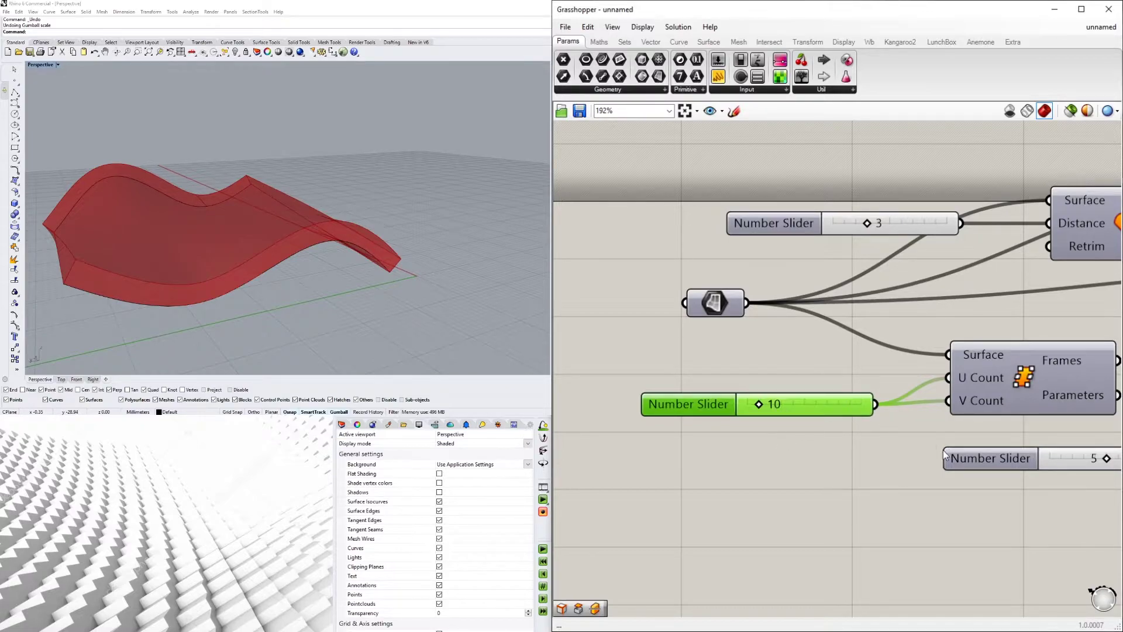
# - Turn the Cap Holes preview back on to show the cylinders across the thick surface
pyautogui.scroll(-4, 943, 451)
pyautogui.moveTo(1060, 439); pyautogui.dragTo(650, 420, button='right')
pyautogui.rightClick(893, 403)
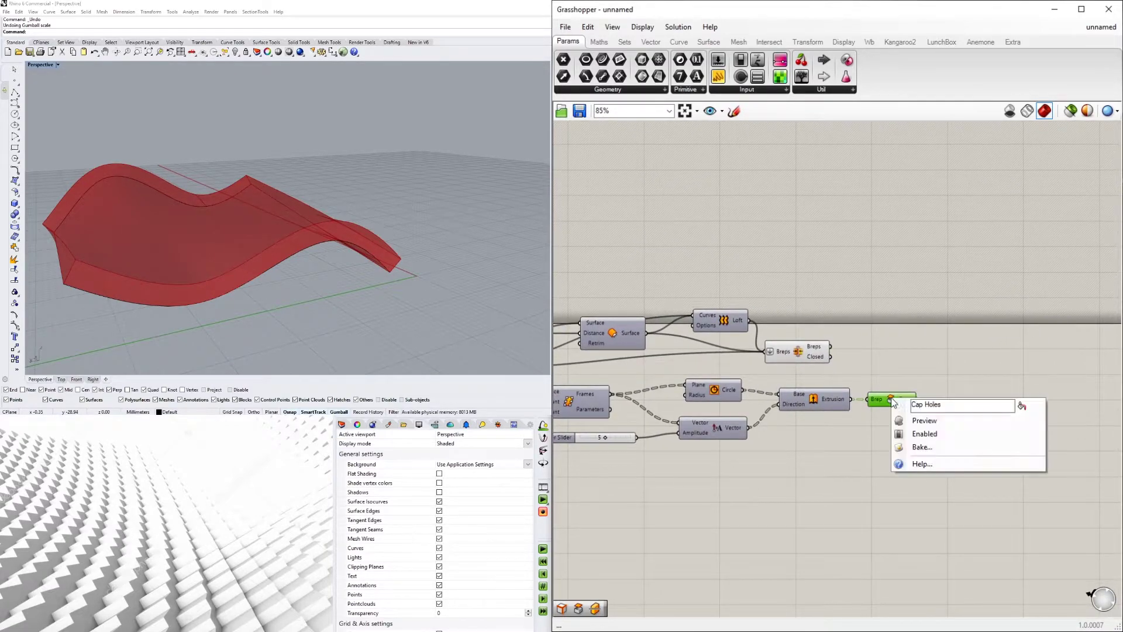
pyautogui.click(915, 420)
pyautogui.moveTo(346, 206); pyautogui.dragTo(380, 212, button='right')
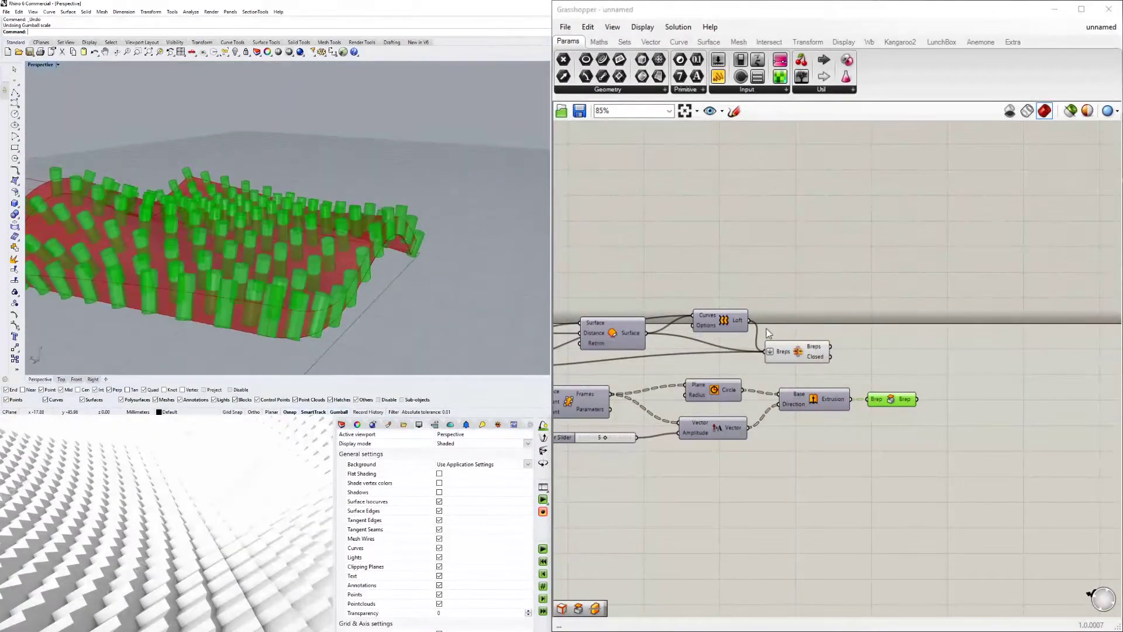
# - Add a Solid Difference component and place it beyond the Brep Join and Cap Holes components
pyautogui.moveTo(570, 376); pyautogui.dragTo(612, 365, button='right')
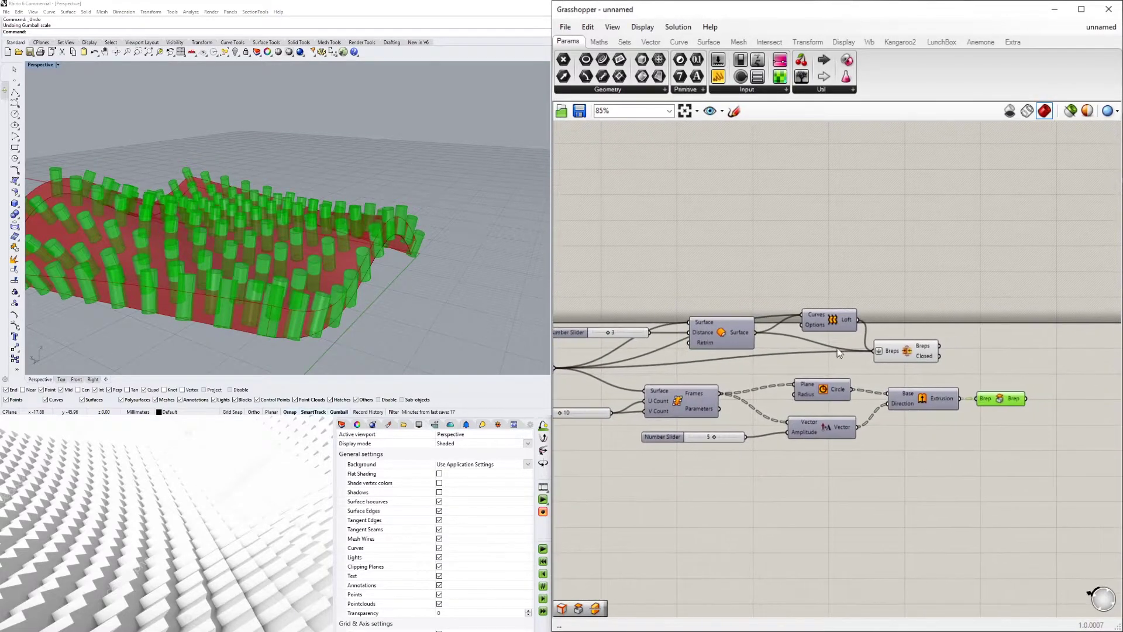
pyautogui.click(904, 351)
pyautogui.doubleClick(1027, 358)
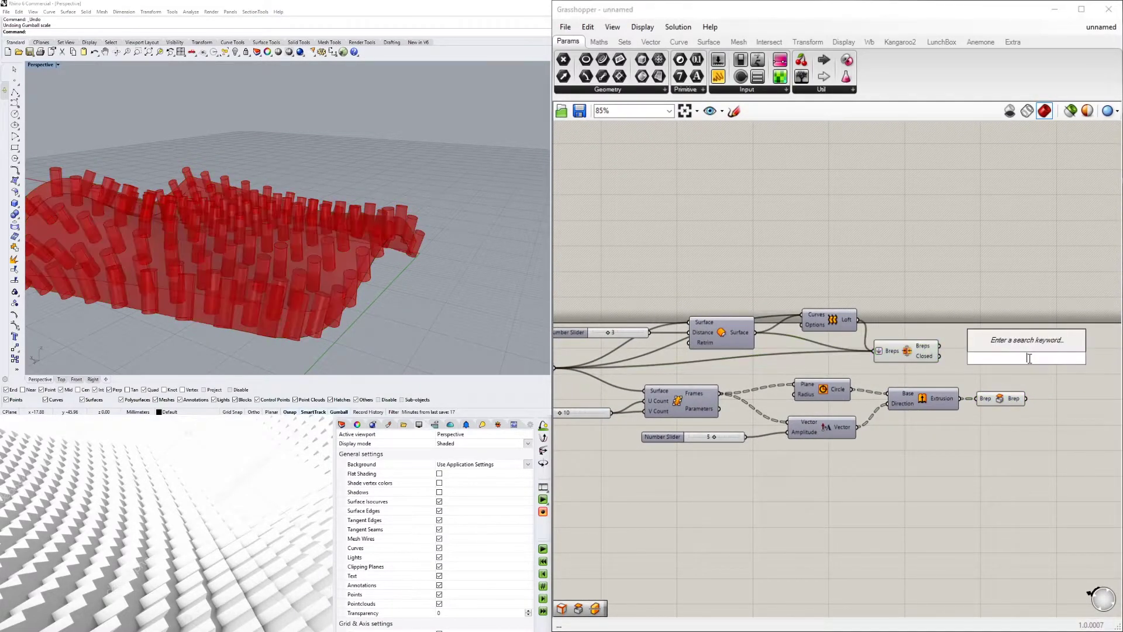
pyautogui.write('DIF')
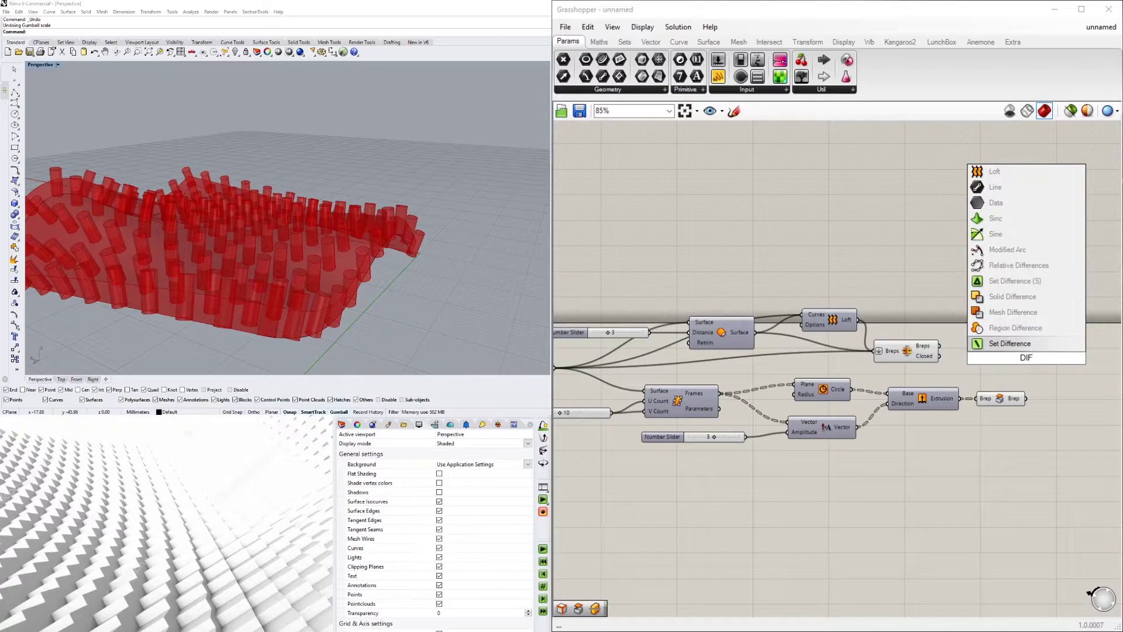
pyautogui.click(1012, 297)
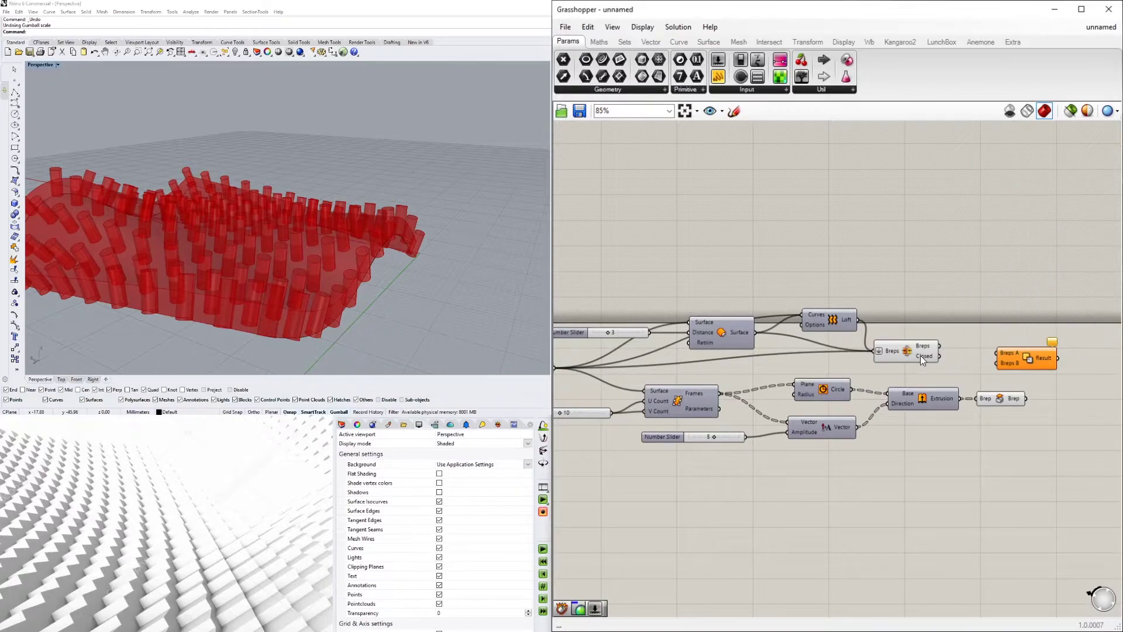
pyautogui.click(907, 353)
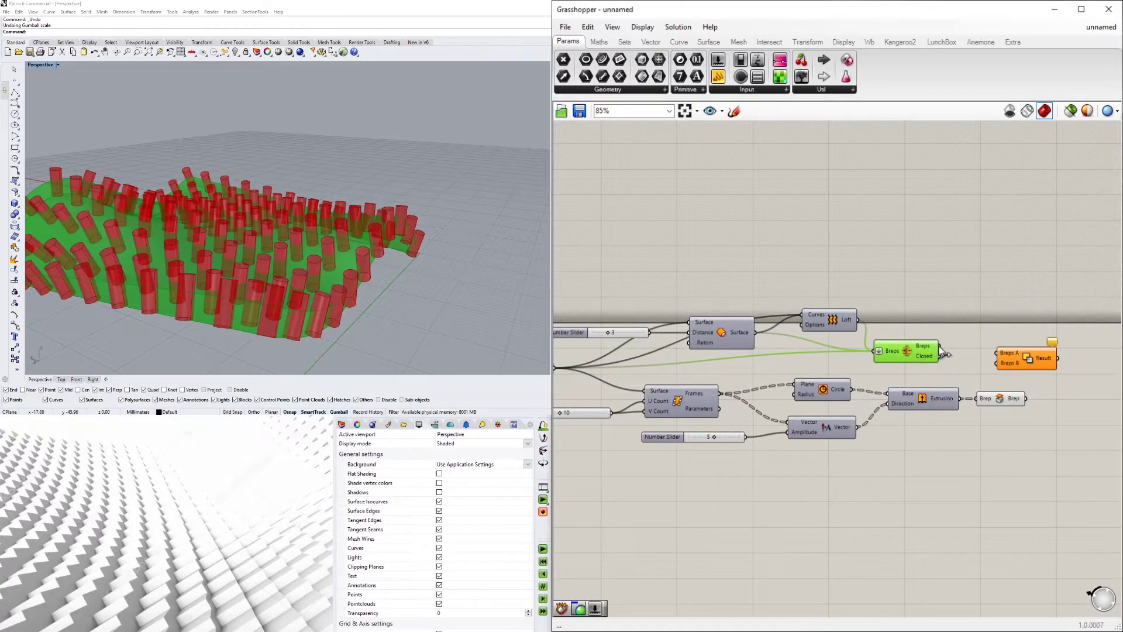
pyautogui.moveTo(989, 361); pyautogui.dragTo(886, 360, button='right')
pyautogui.moveTo(898, 358); pyautogui.dragTo(968, 361)
# - Connect the Breps output of Brep Join to the Breps A input of Solid Difference
pyautogui.click(810, 357)
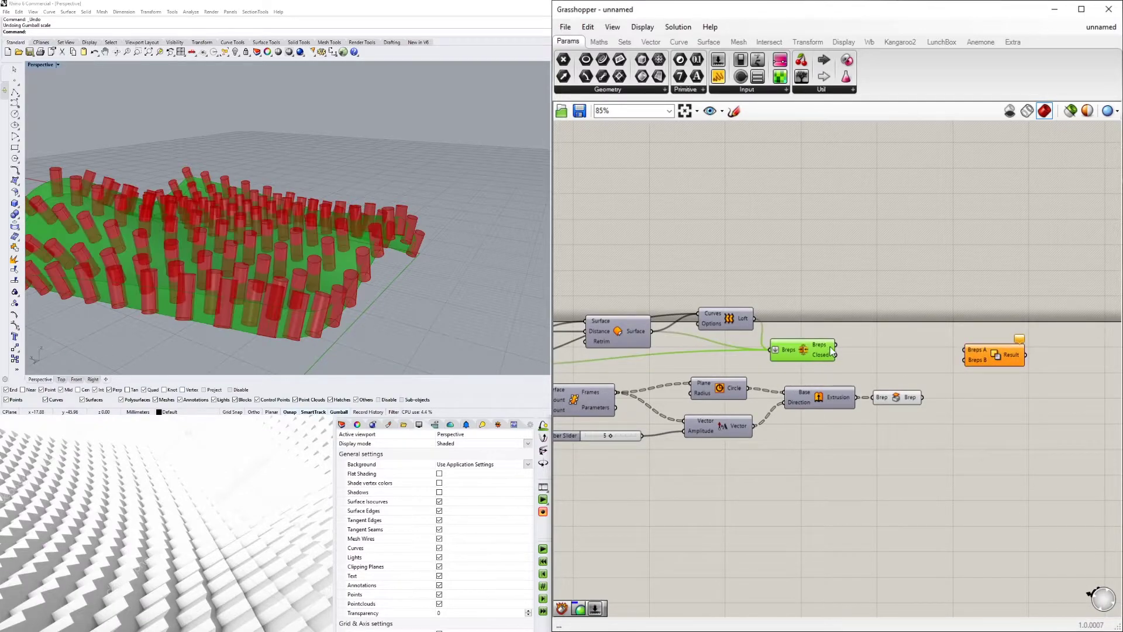
pyautogui.moveTo(835, 345); pyautogui.dragTo(986, 367)
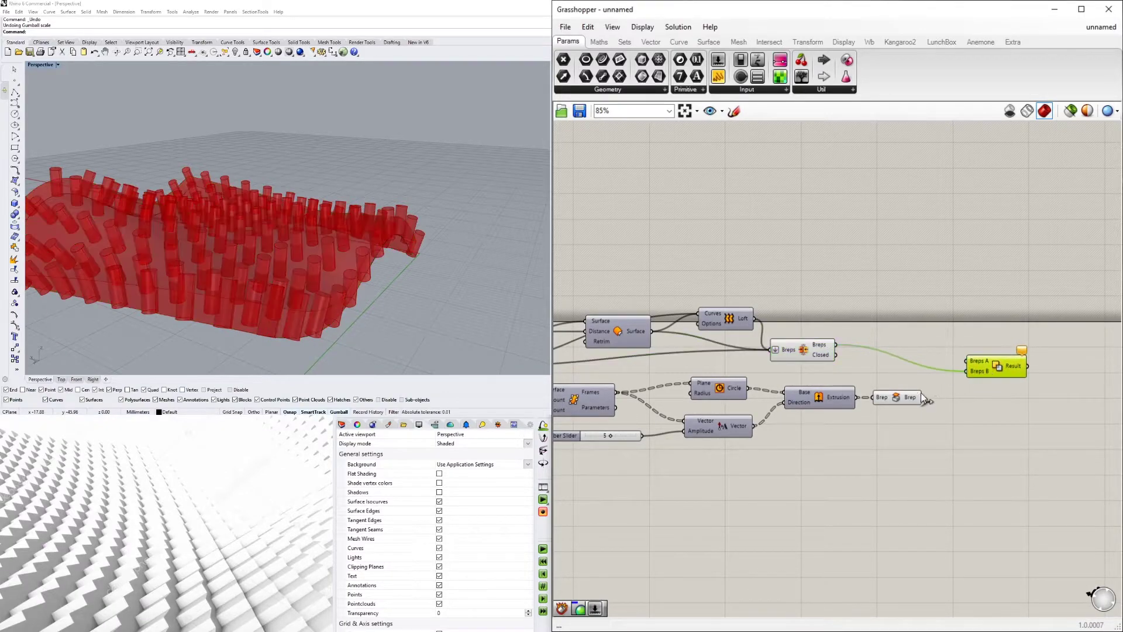
pyautogui.click(921, 397)
pyautogui.click(822, 353)
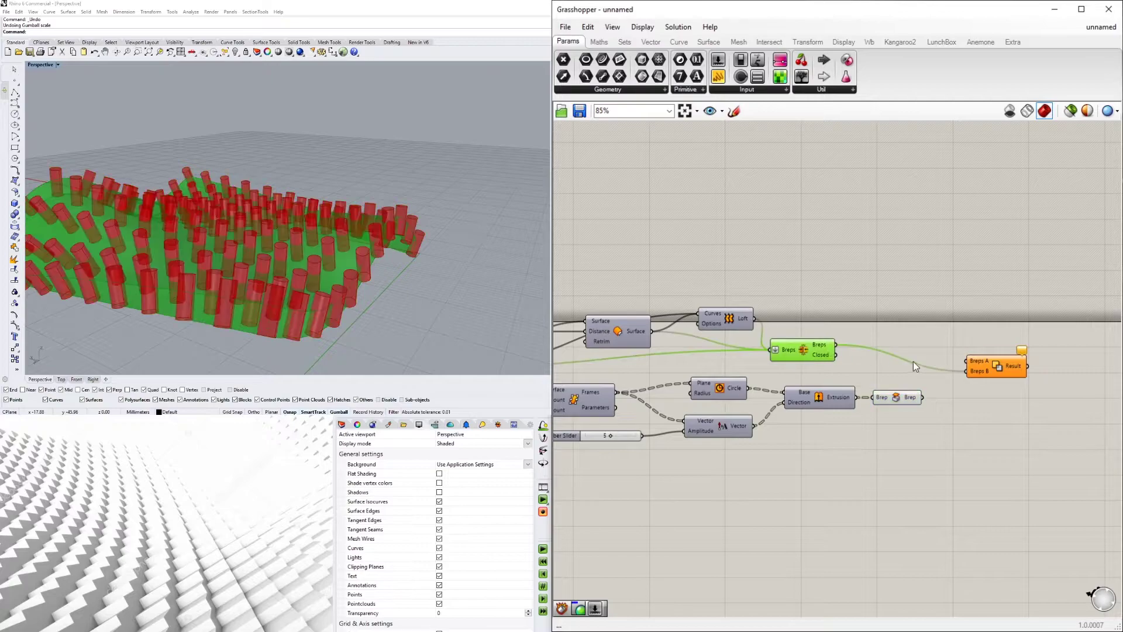
pyautogui.moveTo(978, 374)
pyautogui.keyDown('ctrl'); pyautogui.mouseDown()
pyautogui.moveTo(805, 359)
pyautogui.moveTo(969, 361)
pyautogui.mouseUp(); pyautogui.keyUp('ctrl')
pyautogui.click(834, 315)
pyautogui.click(826, 350)
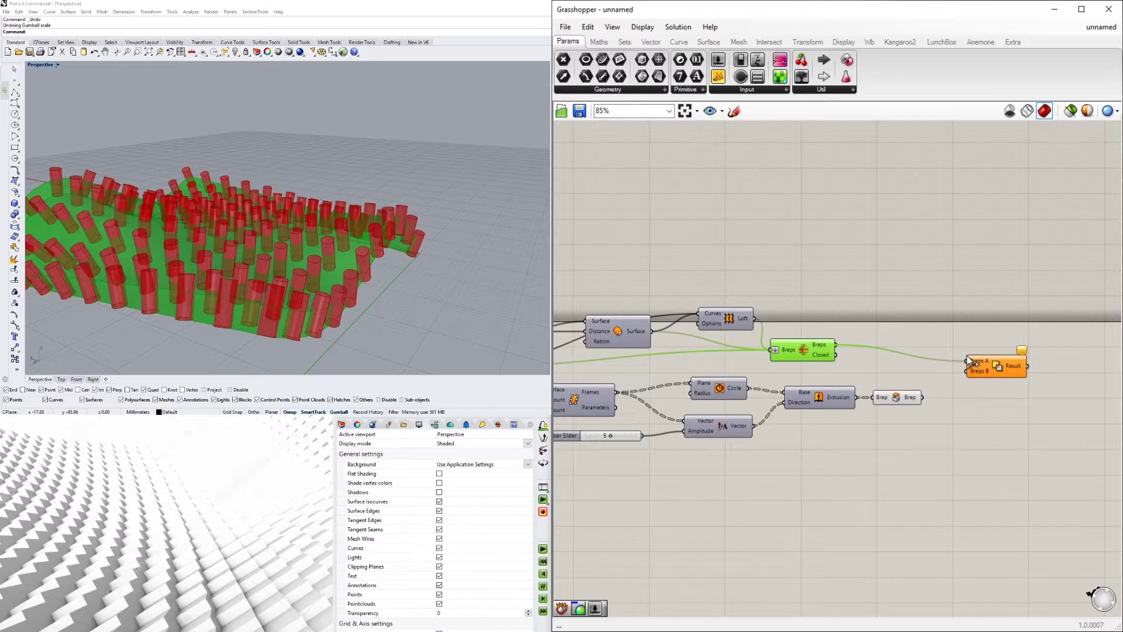
# - Connect the Cap Holes output to the Breps B input of Solid Difference and flatten that input
pyautogui.click(907, 401)
pyautogui.click(925, 401)
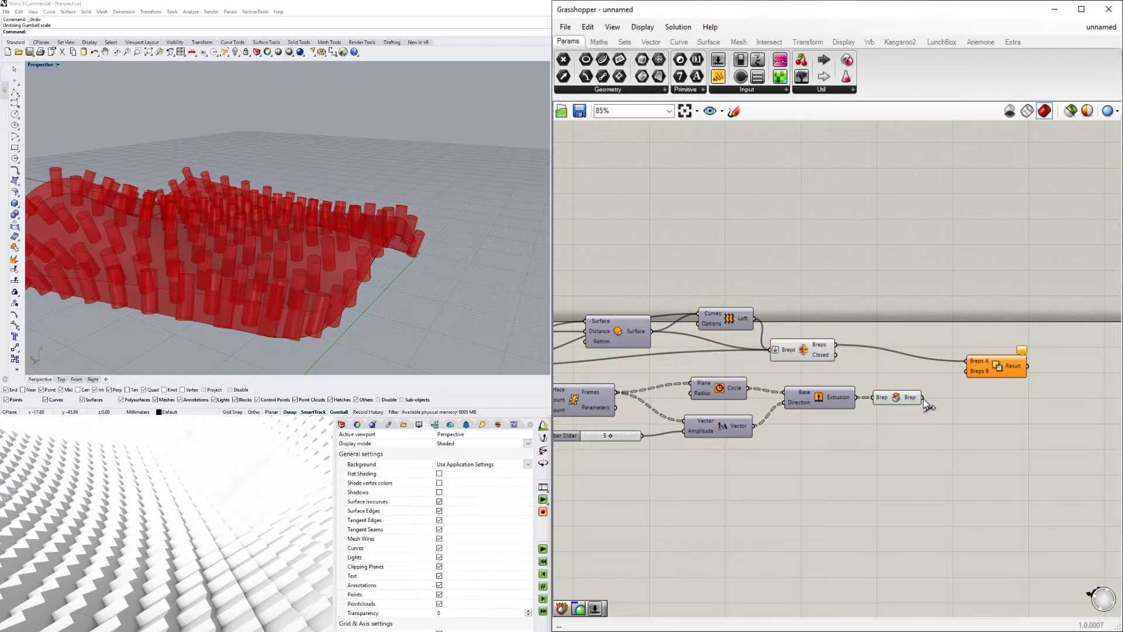
pyautogui.moveTo(924, 398); pyautogui.dragTo(975, 375)
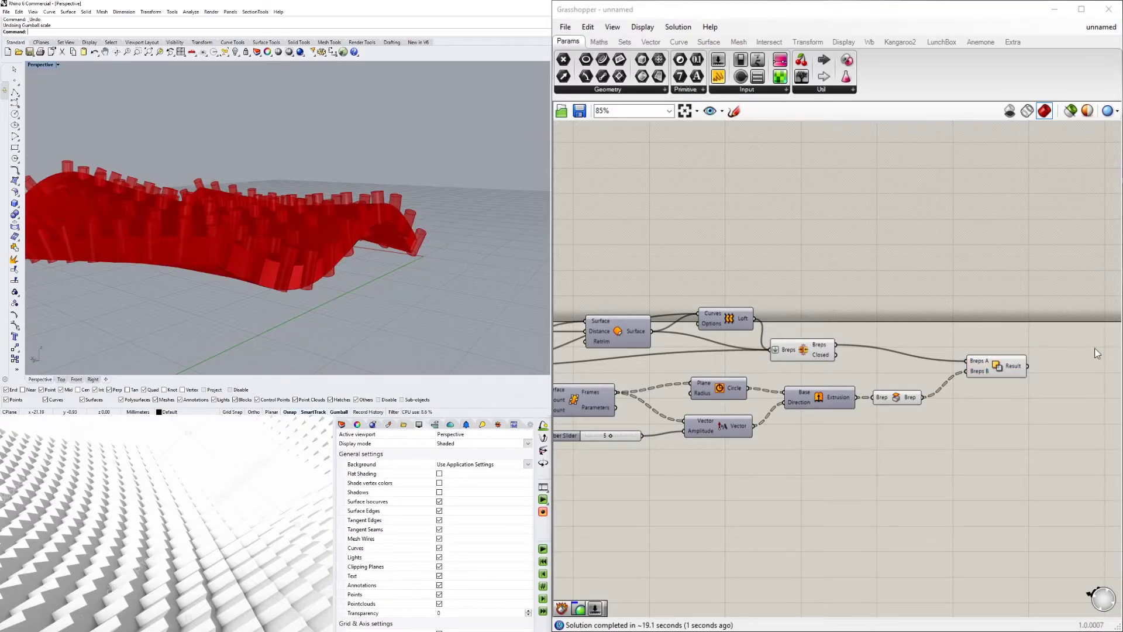
pyautogui.rightClick(980, 371)
pyautogui.click(1007, 466)
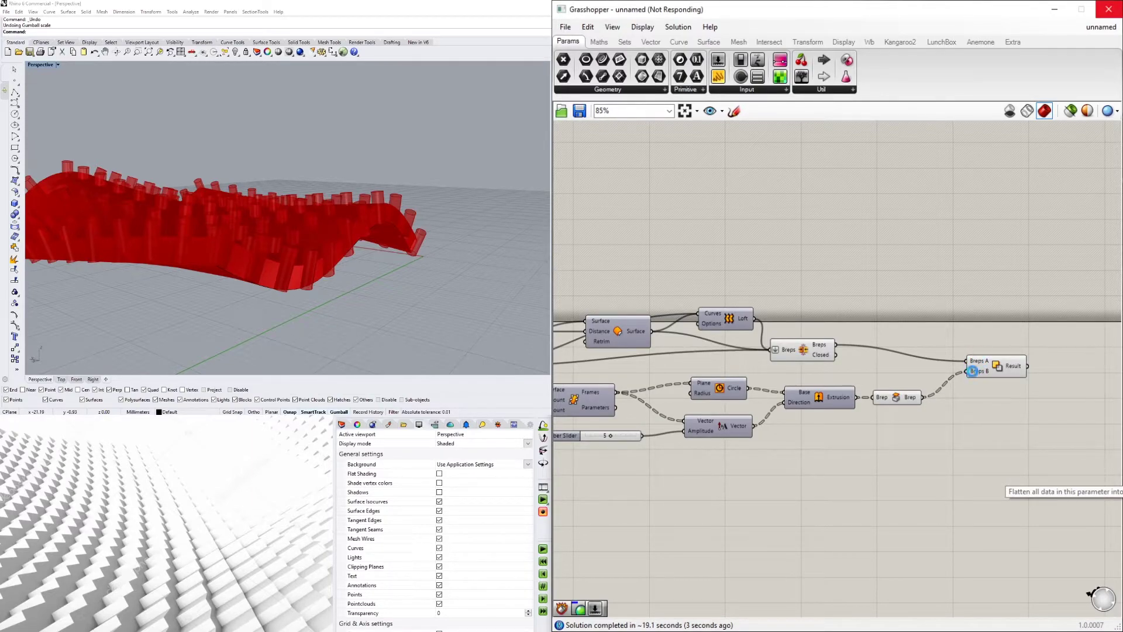
pyautogui.click(973, 370)
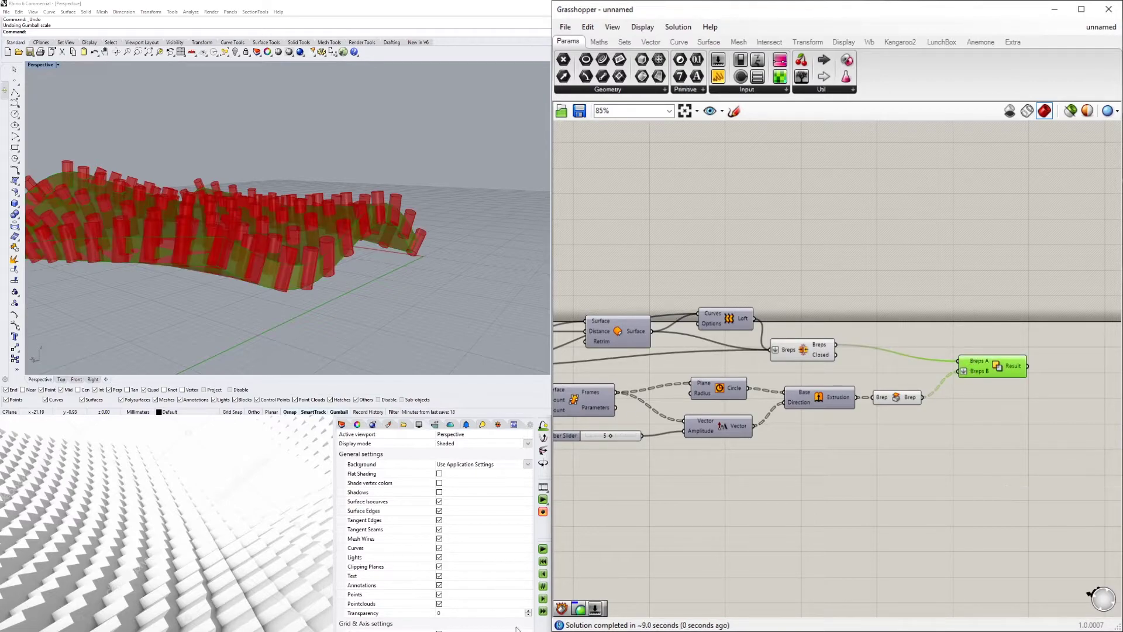
# - Turn off the previews of Brep Join, Extrusion and Cap Holes so only the Solid Difference result is displayed
pyautogui.click(967, 383)
pyautogui.moveTo(991, 366); pyautogui.dragTo(993, 366)
pyautogui.moveTo(924, 438); pyautogui.dragTo(768, 337)
pyautogui.middleClick(920, 309)
pyautogui.click(952, 287)
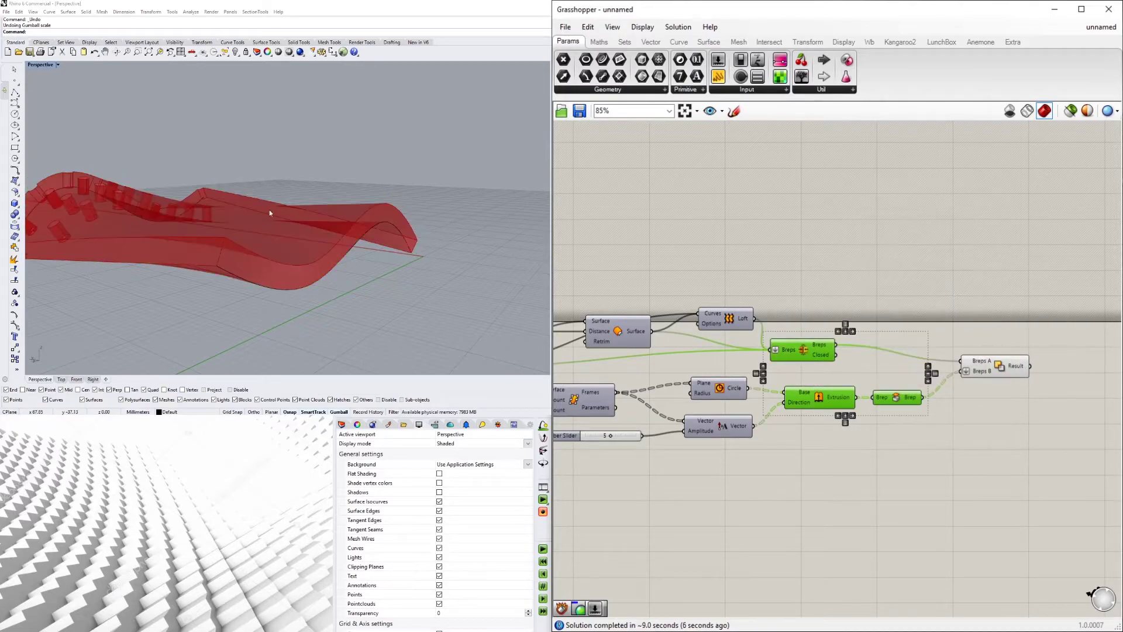
# - Examine the holes cut through the thick surface from several angles in the Rhino viewport
pyautogui.moveTo(269, 213); pyautogui.dragTo(378, 214, button='right')
pyautogui.scroll(-5, 329, 250)
pyautogui.scroll(7, 399, 278)
pyautogui.scroll(-3, 408, 242)
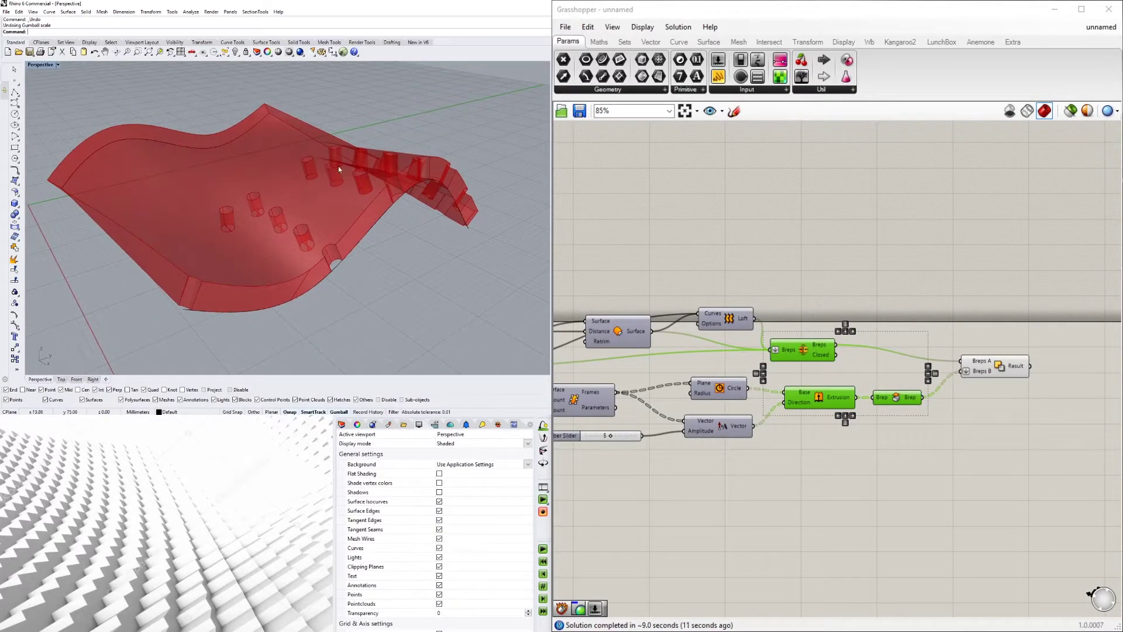
pyautogui.moveTo(339, 167); pyautogui.dragTo(235, 259, button='right')
pyautogui.scroll(3, 235, 259)
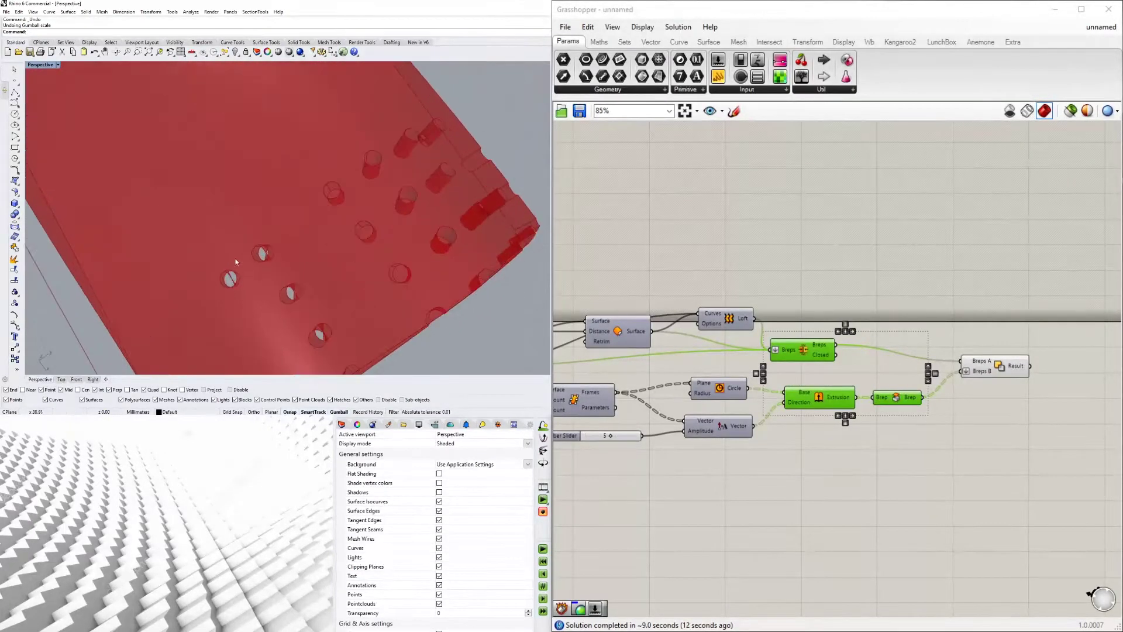
pyautogui.scroll(6, 236, 261)
pyautogui.scroll(-8, 290, 226)
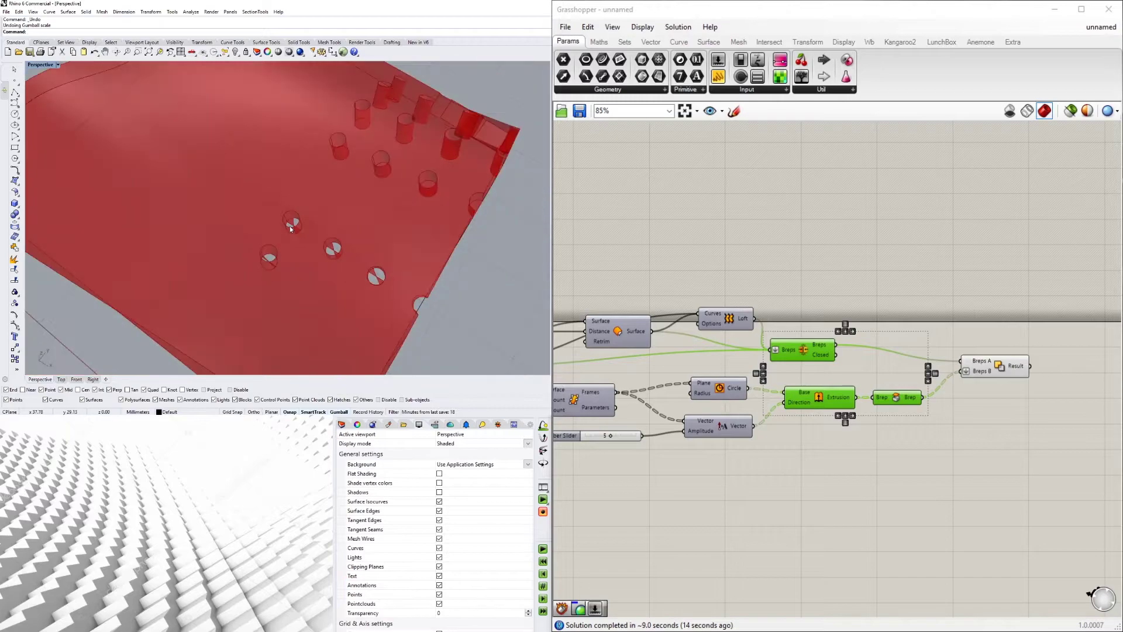
pyautogui.moveTo(289, 225); pyautogui.dragTo(263, 211, button='right')
pyautogui.click(902, 304)
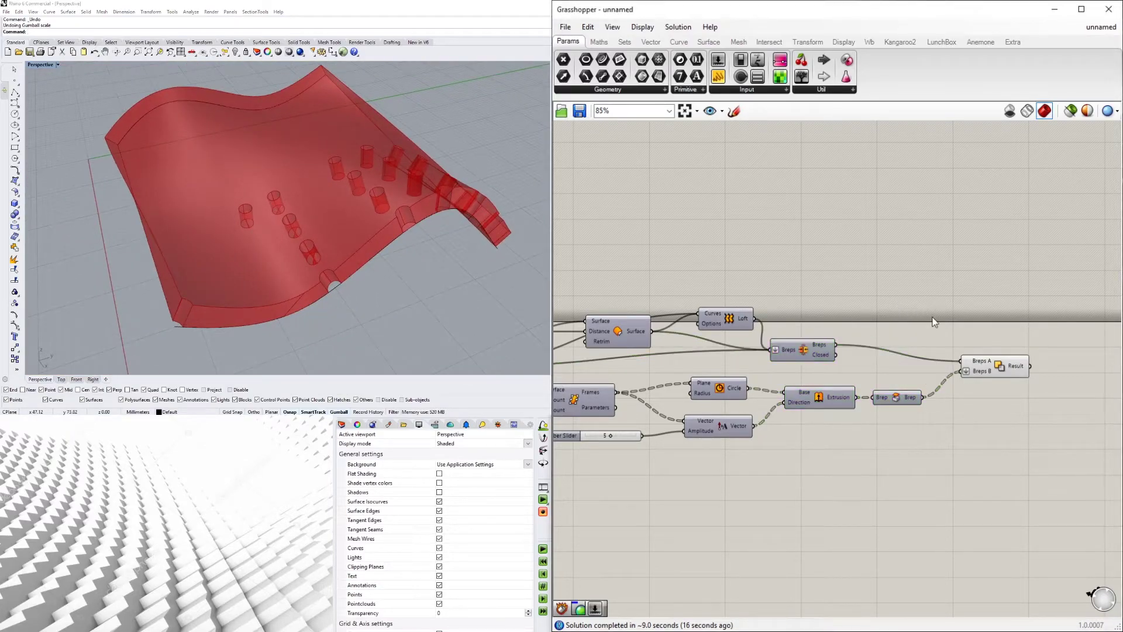
# - Turn the Solid Difference preview off and on again to compare the perforated solid with the bare curves
pyautogui.moveTo(757, 398); pyautogui.dragTo(829, 376, button='right')
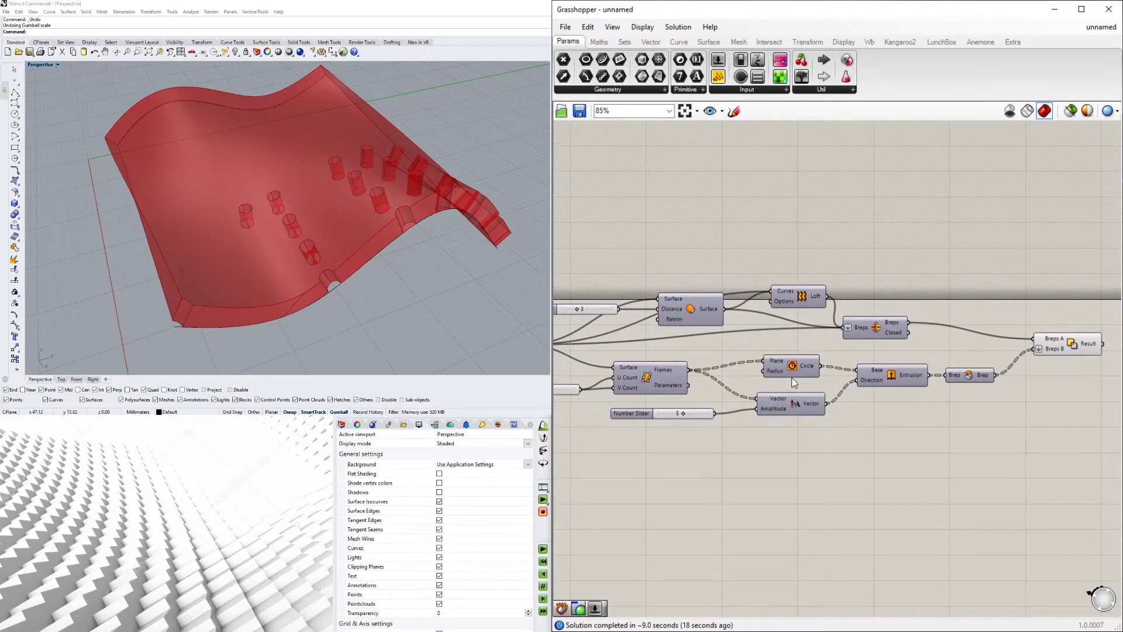
pyautogui.click(792, 374)
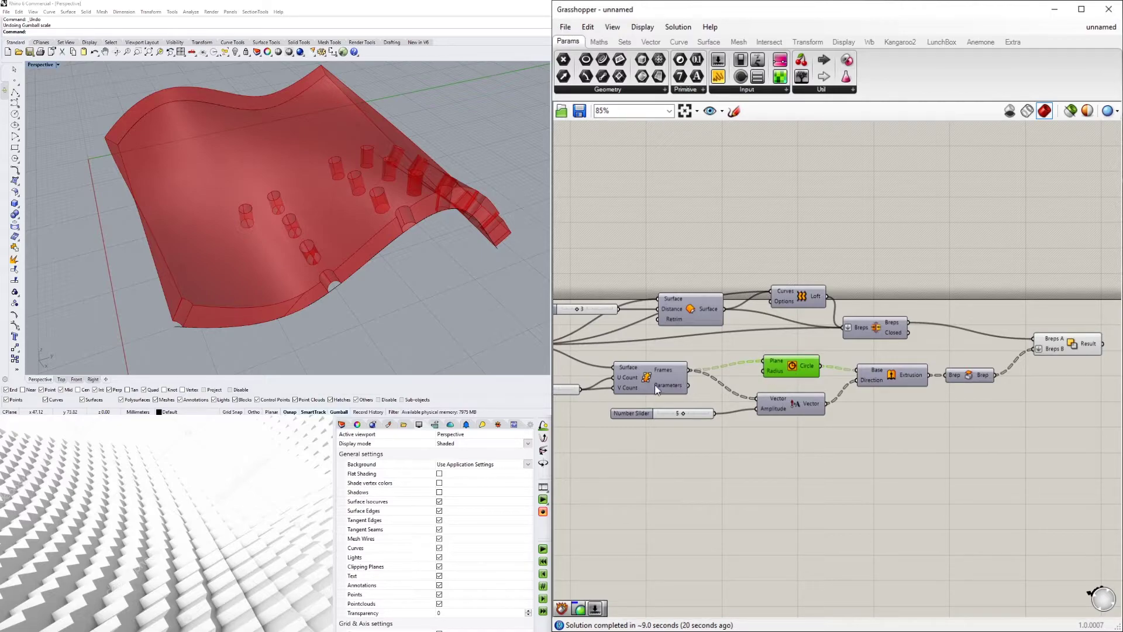
pyautogui.moveTo(968, 312); pyautogui.dragTo(913, 326, button='right')
pyautogui.click(1017, 355)
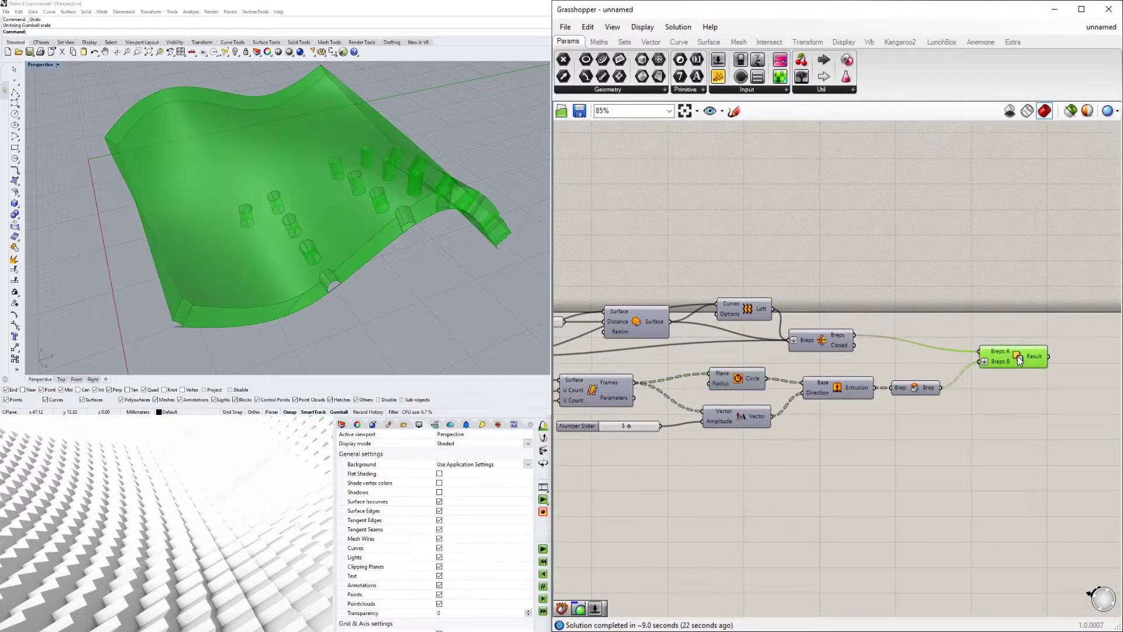
pyautogui.rightClick(1016, 356)
pyautogui.click(1026, 378)
pyautogui.rightClick(1020, 365)
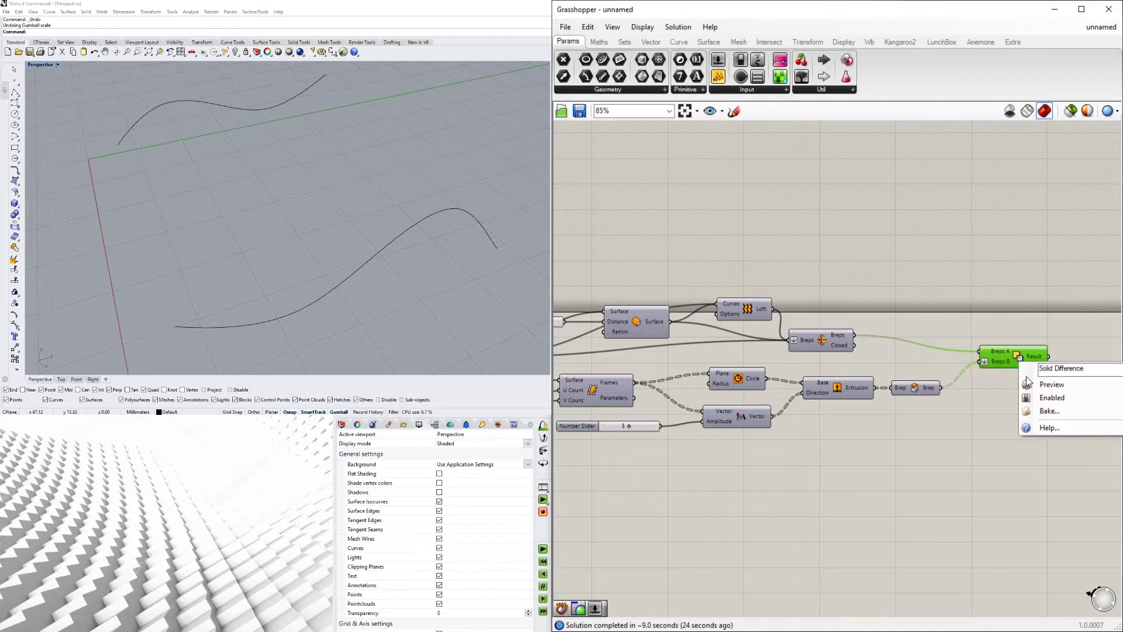
pyautogui.click(1027, 384)
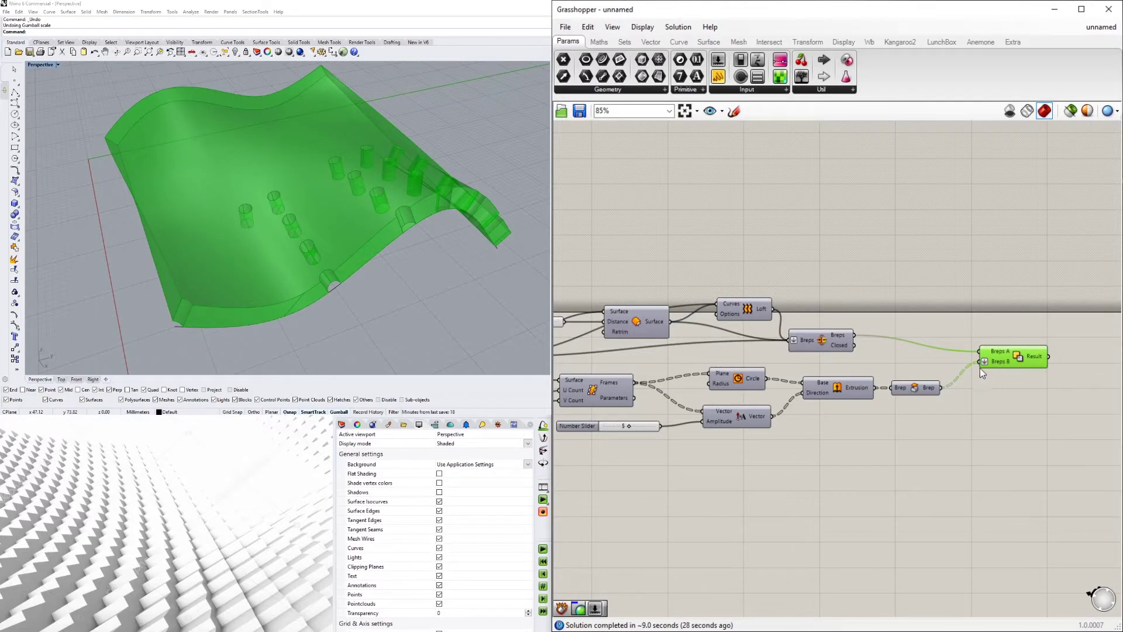
# - Delete the Solid Difference component and shift Extrusion and Cap Holes further from the Circle and Amplitude components
pyautogui.press('Delete')
pyautogui.click(848, 387)
pyautogui.moveTo(932, 421); pyautogui.dragTo(885, 392)
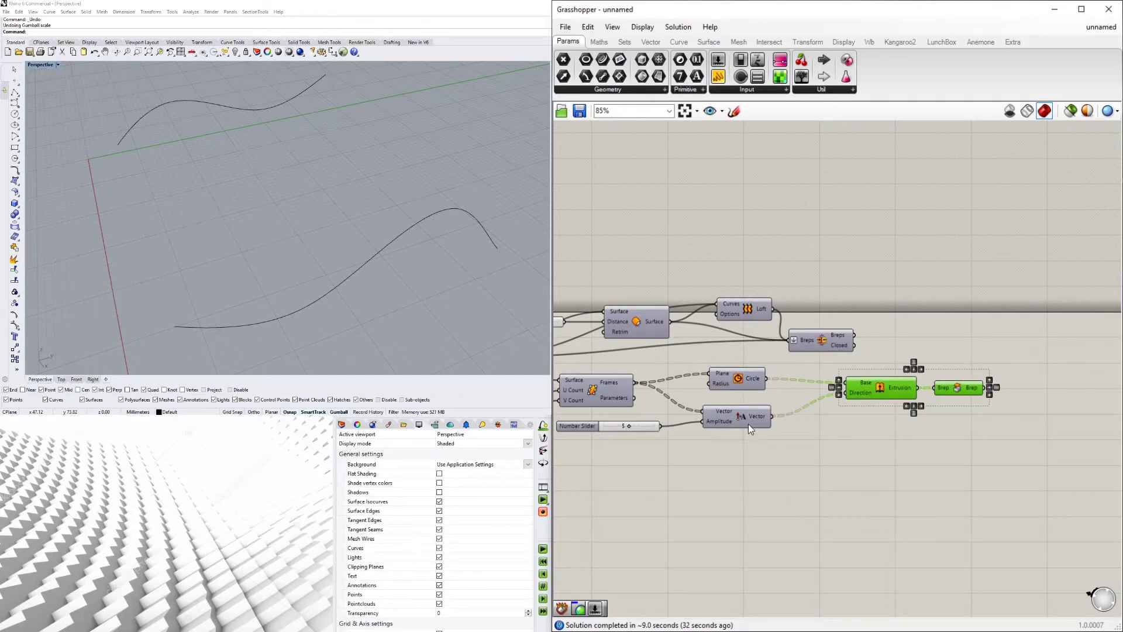
# - Turn on the Cap Holes preview and view the capped cylinders from a low side angle
pyautogui.click(815, 432)
pyautogui.rightClick(962, 392)
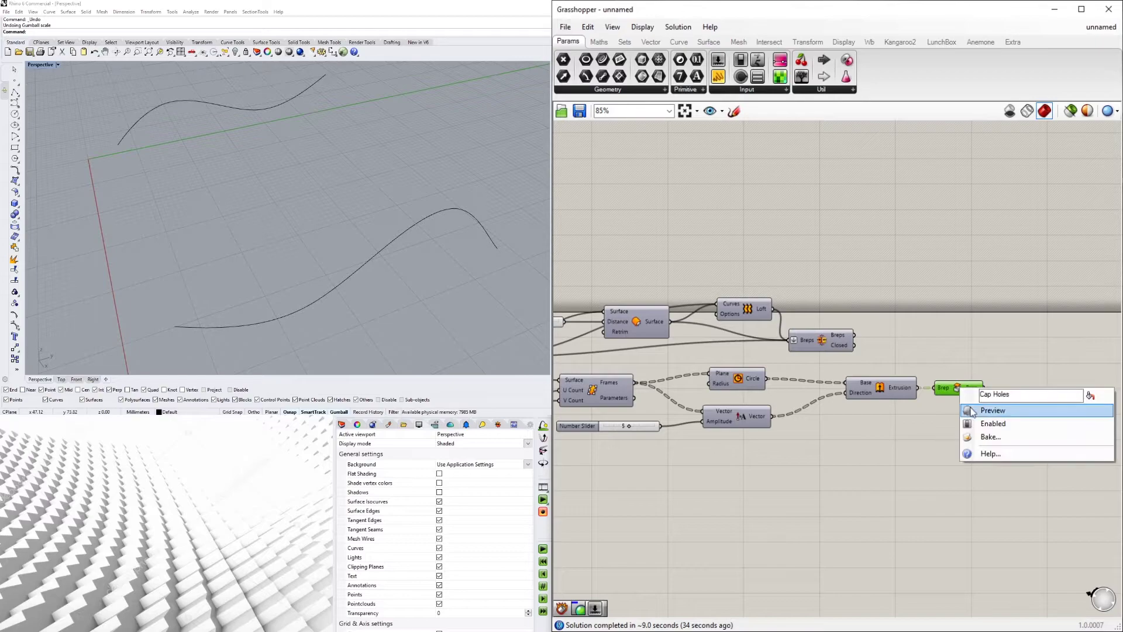
pyautogui.click(993, 406)
pyautogui.moveTo(328, 228); pyautogui.dragTo(320, 123, button='right')
pyautogui.click(806, 473)
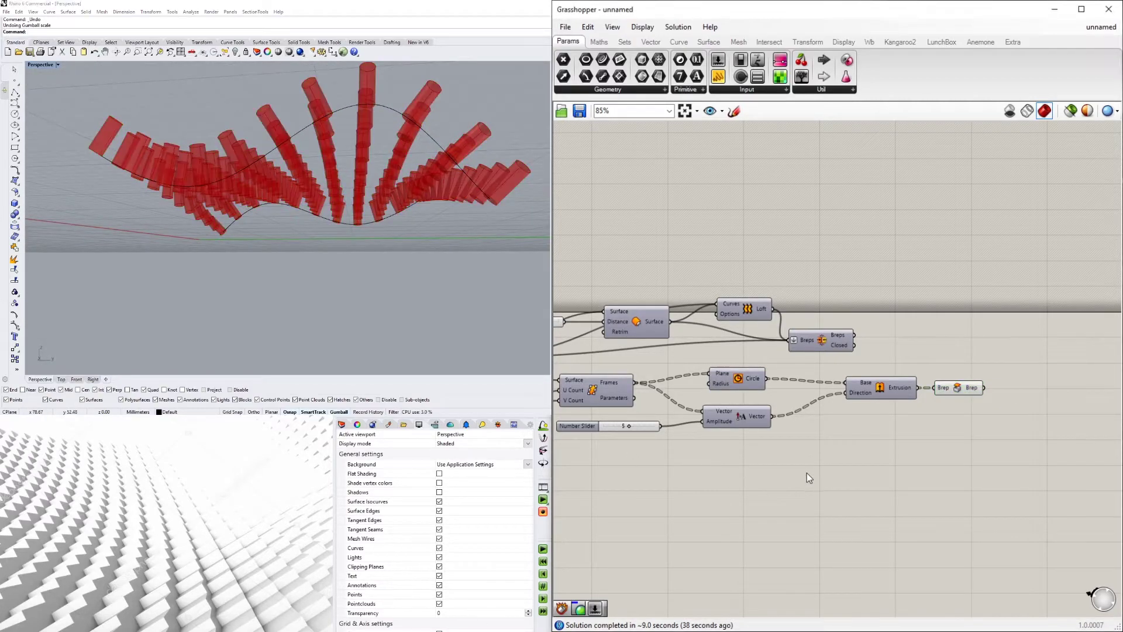
# - Add a Negative component beside Amplitude, making room before Extrusion, and feed it Amplitude's Vector output
pyautogui.doubleClick(813, 438)
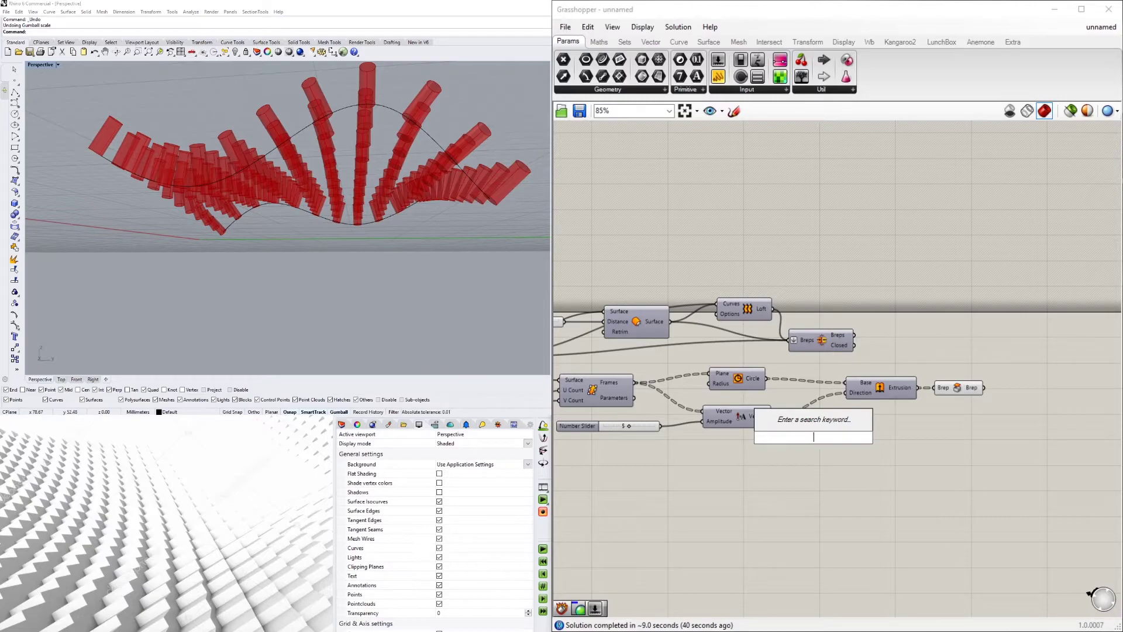
pyautogui.write('ne')
pyautogui.click(814, 420)
pyautogui.moveTo(960, 421); pyautogui.dragTo(931, 386)
pyautogui.click(913, 421)
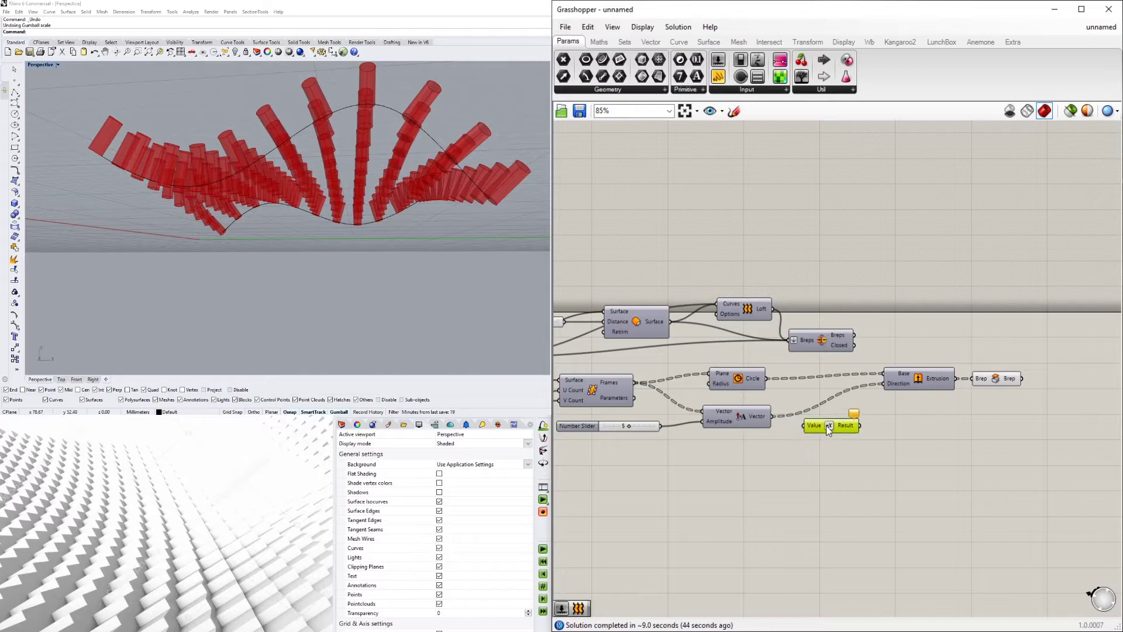
pyautogui.click(745, 416)
pyautogui.moveTo(772, 417); pyautogui.dragTo(783, 422)
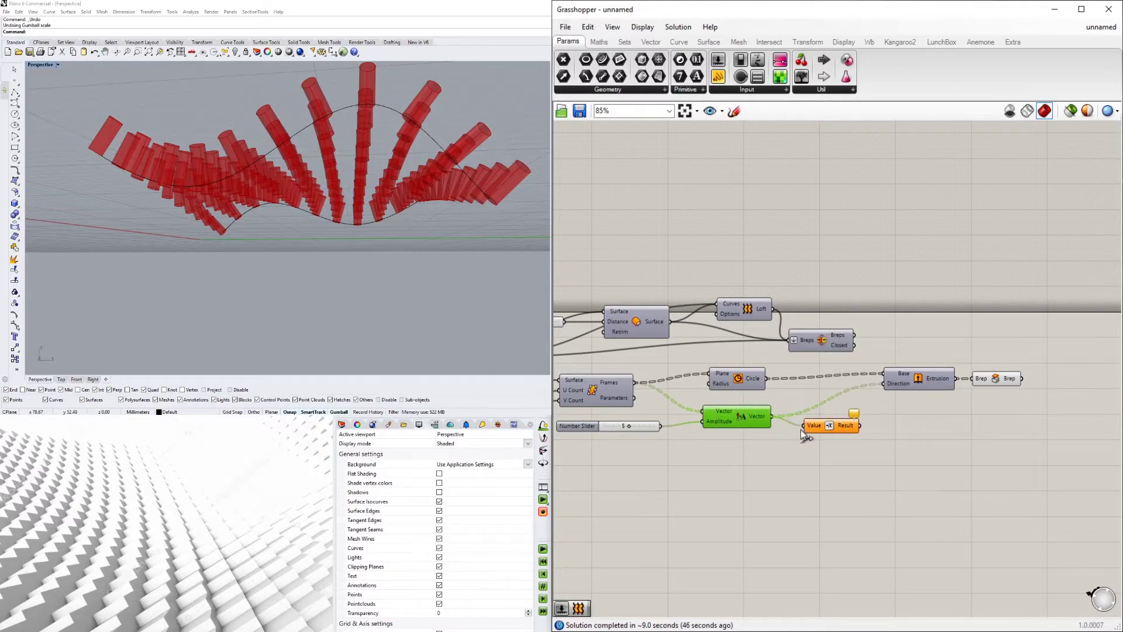
# - Try adding the Negative result to Extrusion's Direction input alongside the original vector and flattening that input
pyautogui.moveTo(832, 426); pyautogui.dragTo(882, 384)
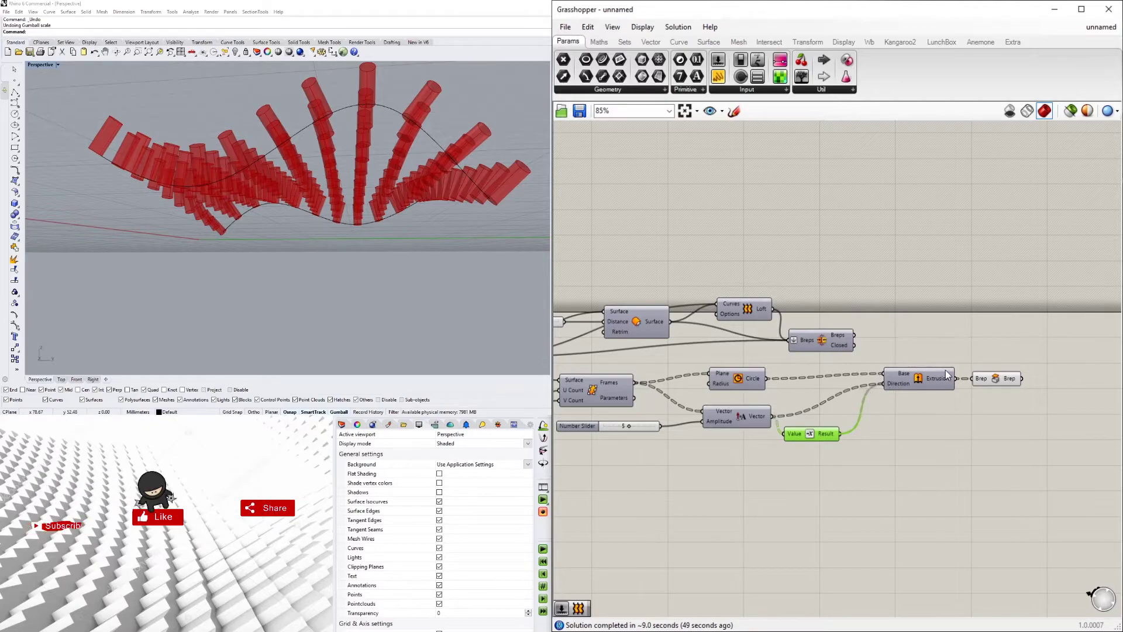
pyautogui.click(985, 345)
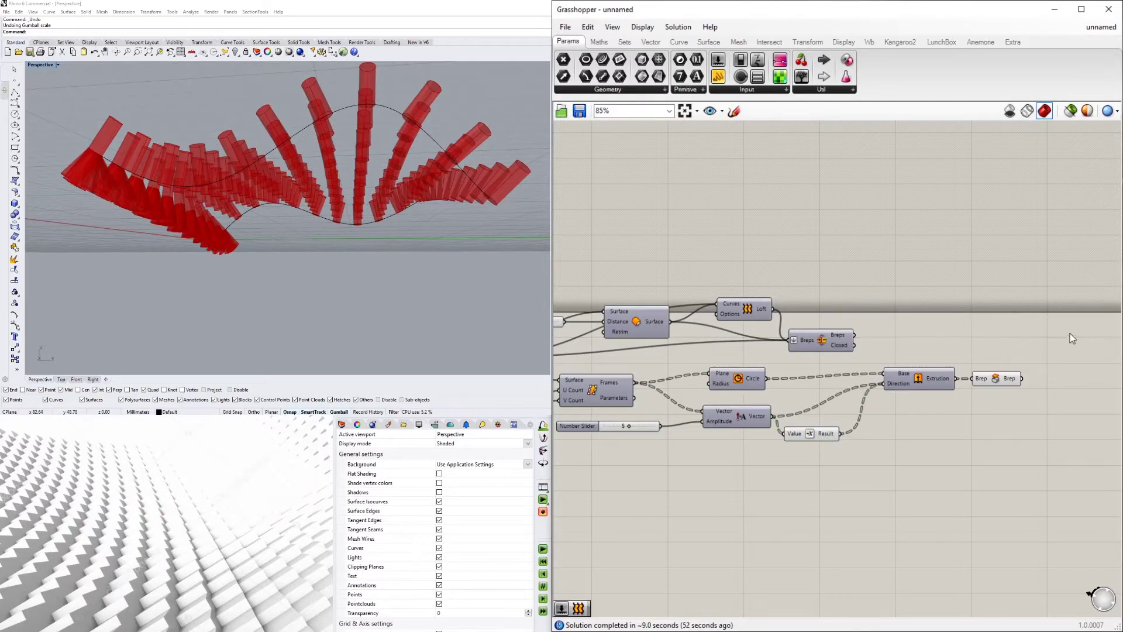
pyautogui.rightClick(901, 384)
pyautogui.click(939, 462)
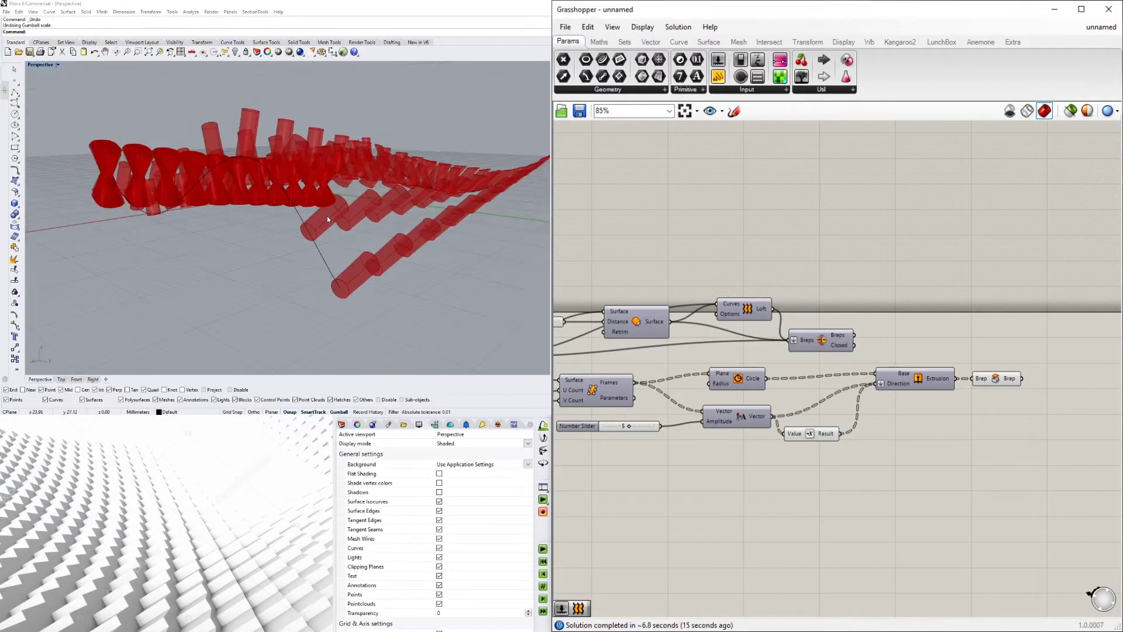
pyautogui.moveTo(327, 216); pyautogui.dragTo(73, 185, button='right')
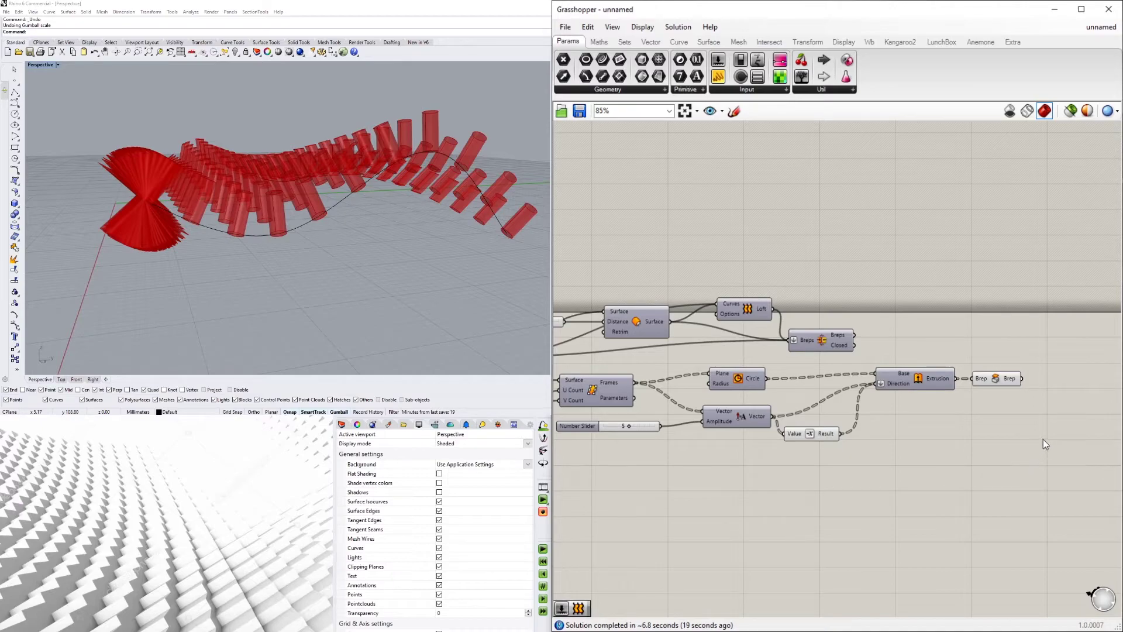
pyautogui.scroll(-2, 319, 216)
pyautogui.moveTo(319, 216); pyautogui.dragTo(345, 301, button='right')
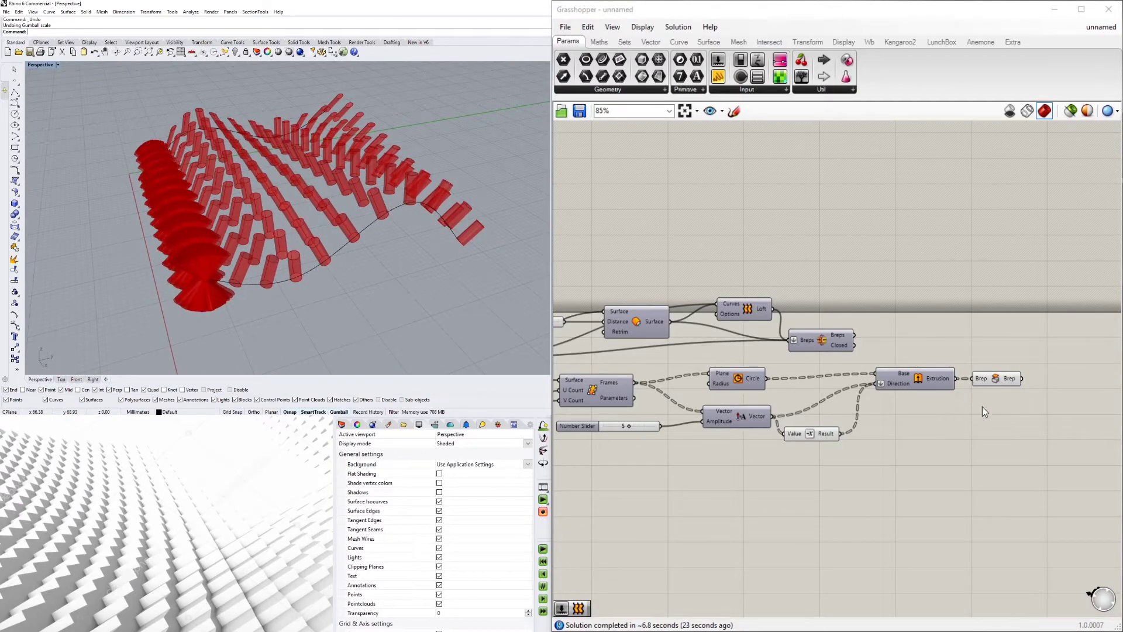
# - Disconnect the Negative result from Extrusion's Direction input and remove the flatten on that input
pyautogui.moveTo(933, 402); pyautogui.dragTo(943, 391, button='right')
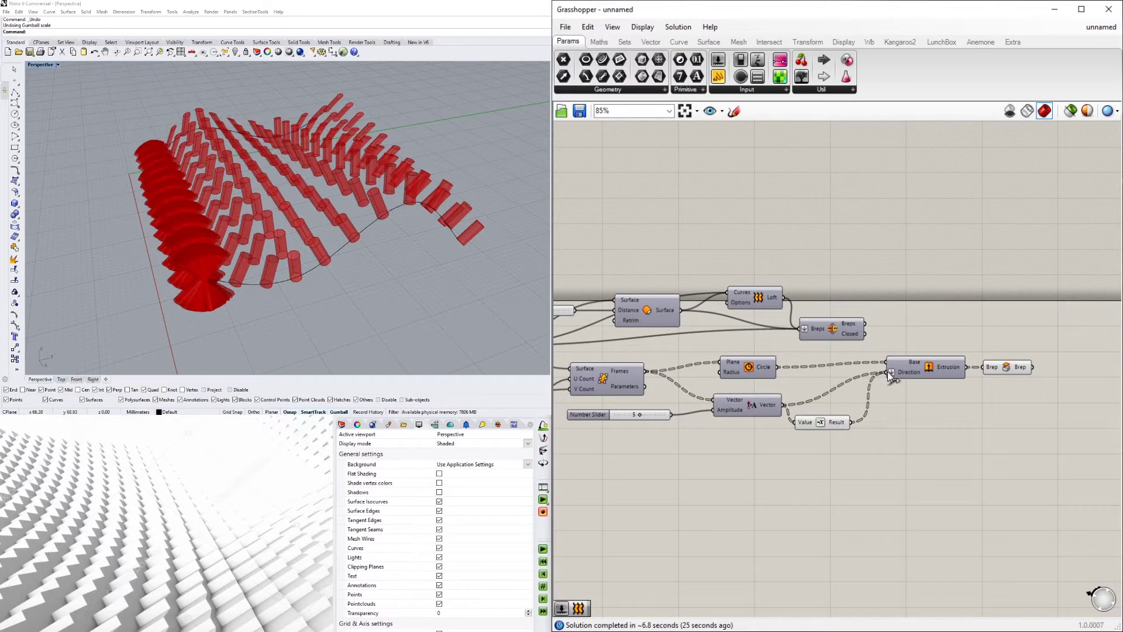
pyautogui.moveTo(887, 371); pyautogui.dragTo(849, 427)
pyautogui.rightClick(892, 373)
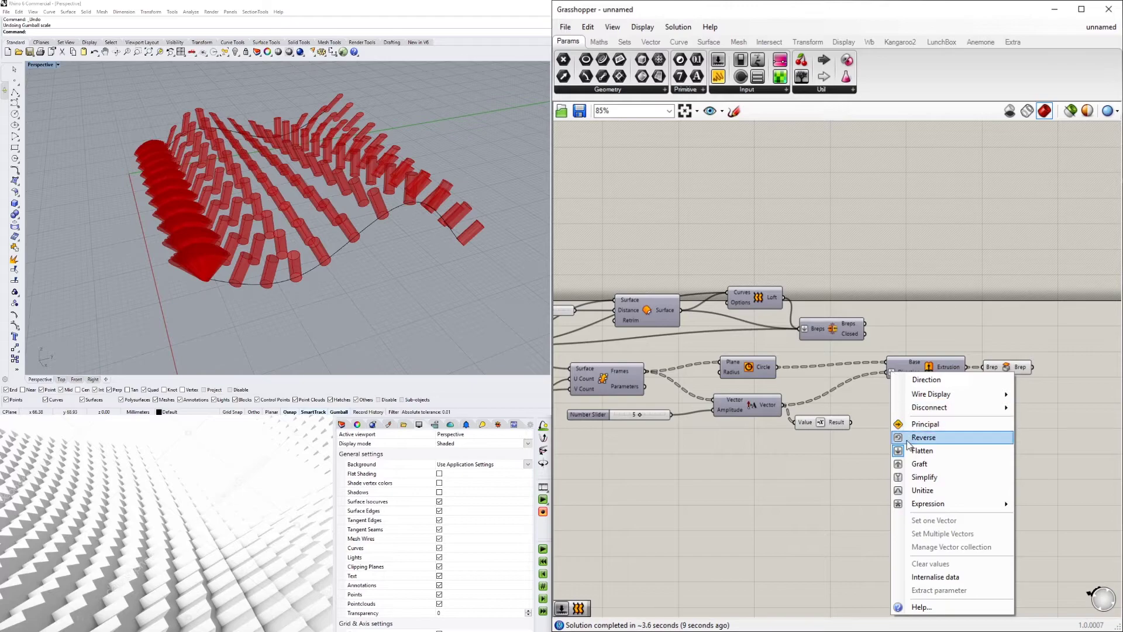
pyautogui.click(925, 450)
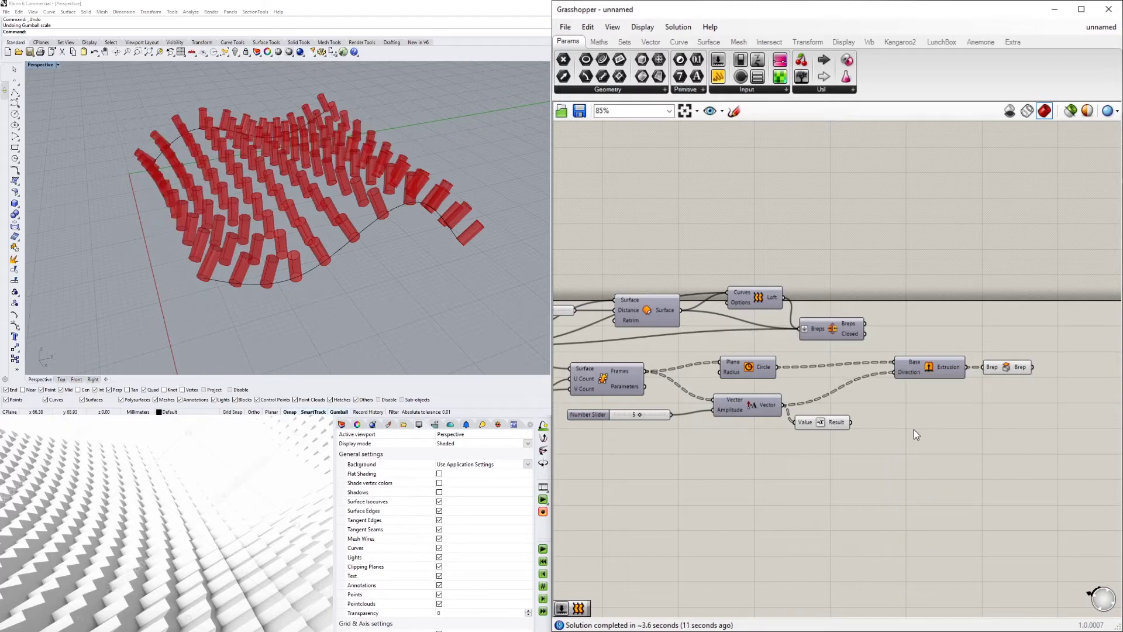
# - Duplicate Extrusion and Cap Holes below the originals, driving the copied extrusion with the circles and the Negative result
pyautogui.moveTo(1021, 402); pyautogui.dragTo(894, 404)
pyautogui.click(857, 442)
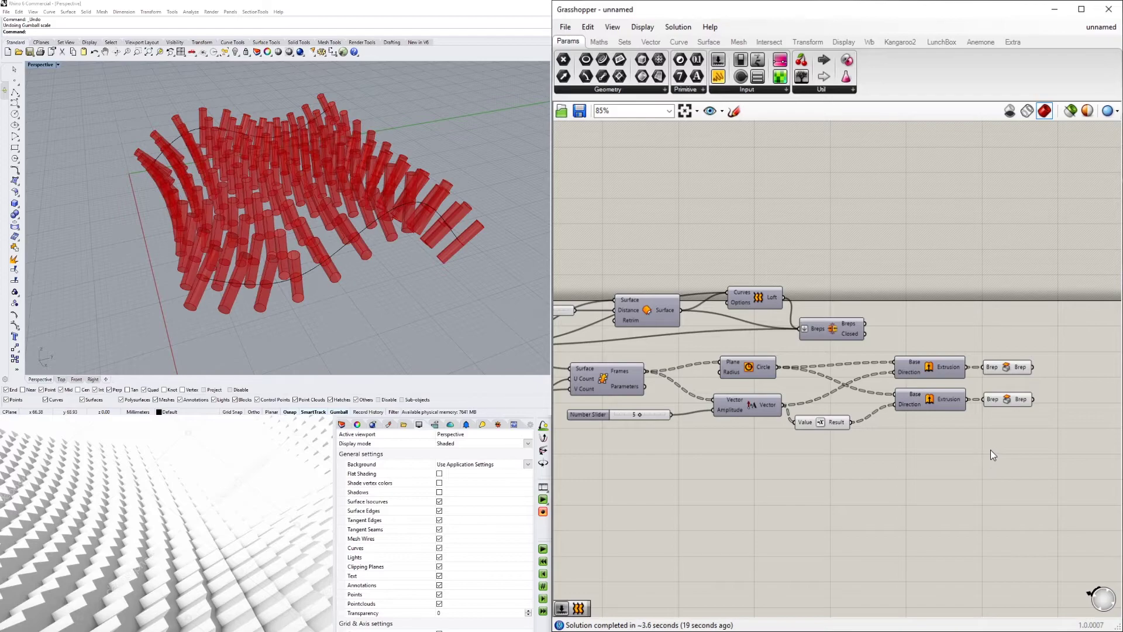
pyautogui.click(1018, 367)
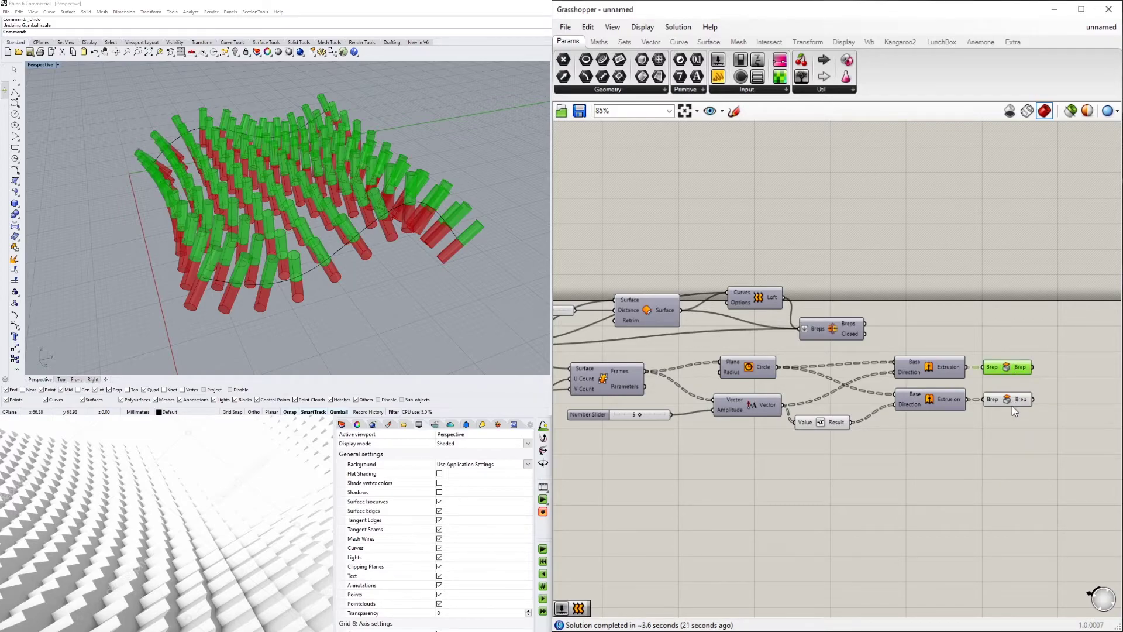
pyautogui.click(1012, 404)
# - Add a Solid Union component and connect both Cap Holes outputs to its Breps input
pyautogui.moveTo(1049, 421); pyautogui.dragTo(939, 441, button='right')
pyautogui.doubleClick(971, 426)
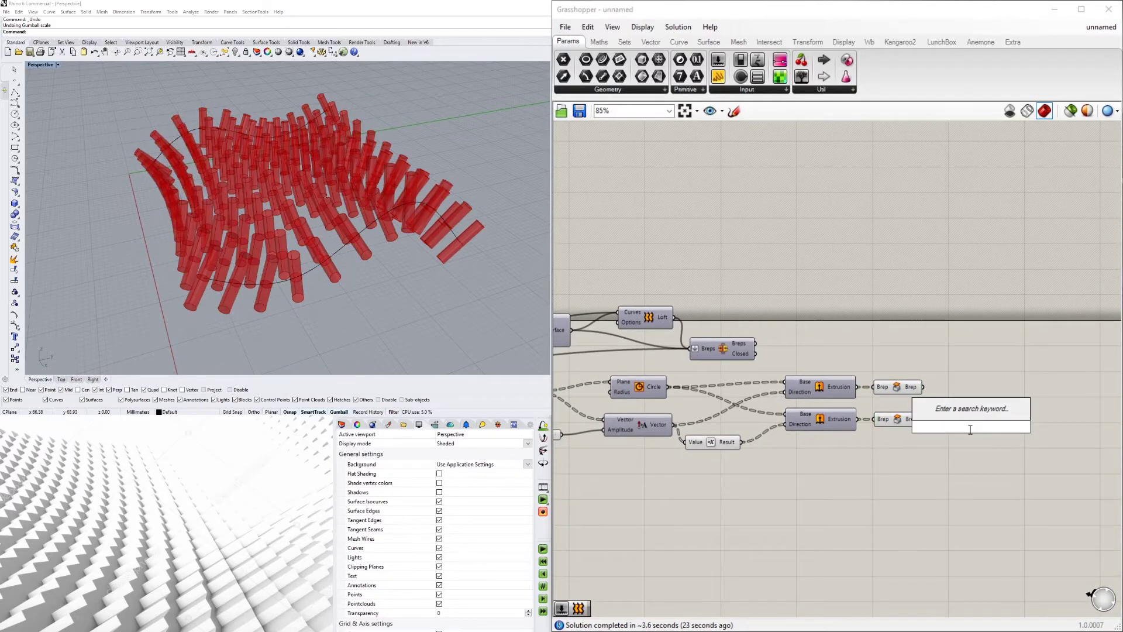
pyautogui.write('UNIO')
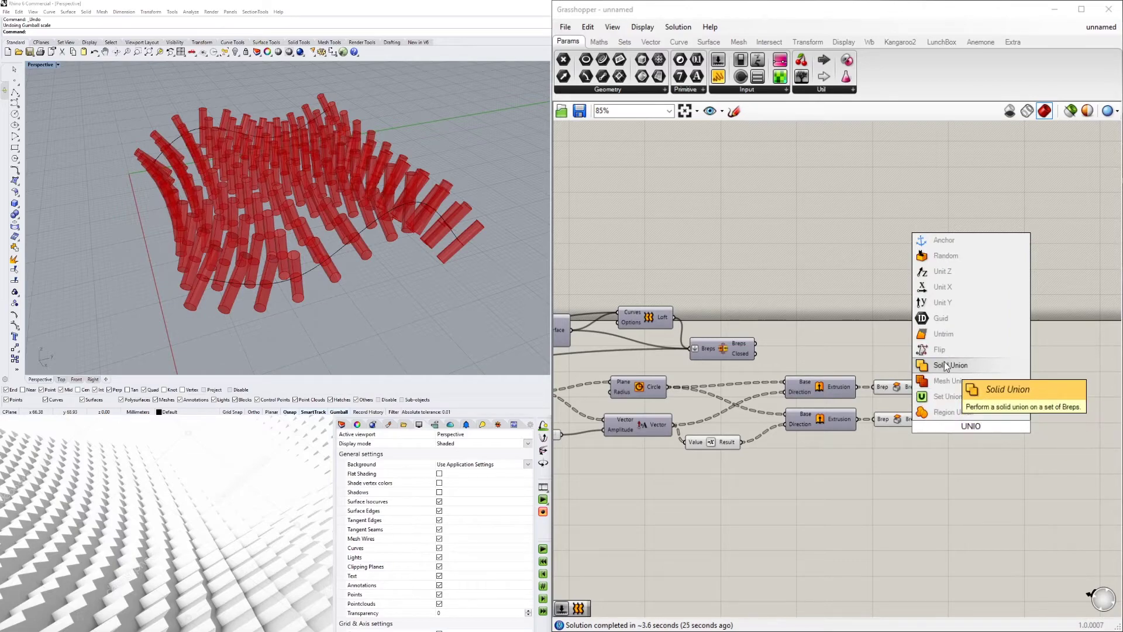
pyautogui.click(944, 362)
pyautogui.moveTo(924, 387); pyautogui.dragTo(944, 405)
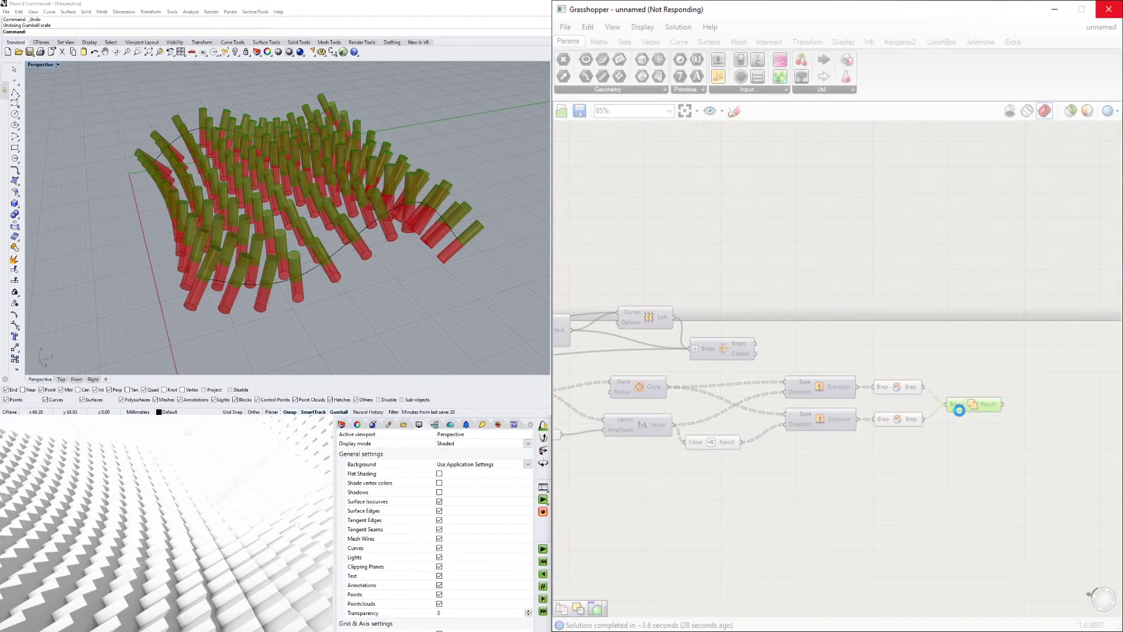
pyautogui.moveTo(959, 410); pyautogui.dragTo(950, 414)
# - Turn off the previews of both Cap Holes components
pyautogui.click(863, 439)
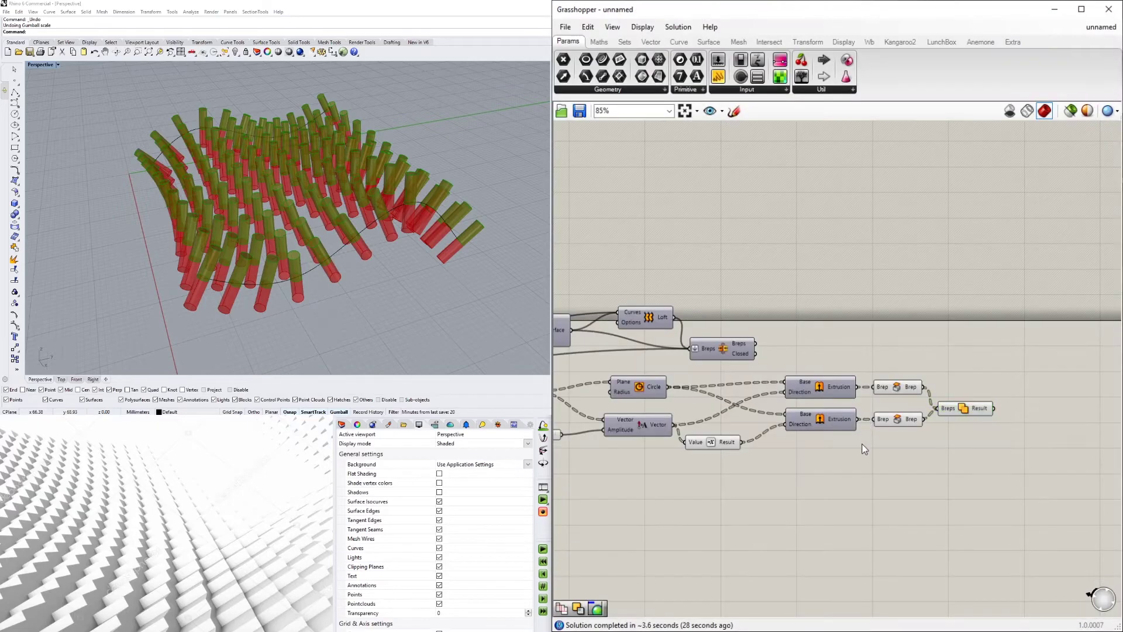
pyautogui.moveTo(905, 456); pyautogui.dragTo(871, 361)
pyautogui.middleClick(906, 352)
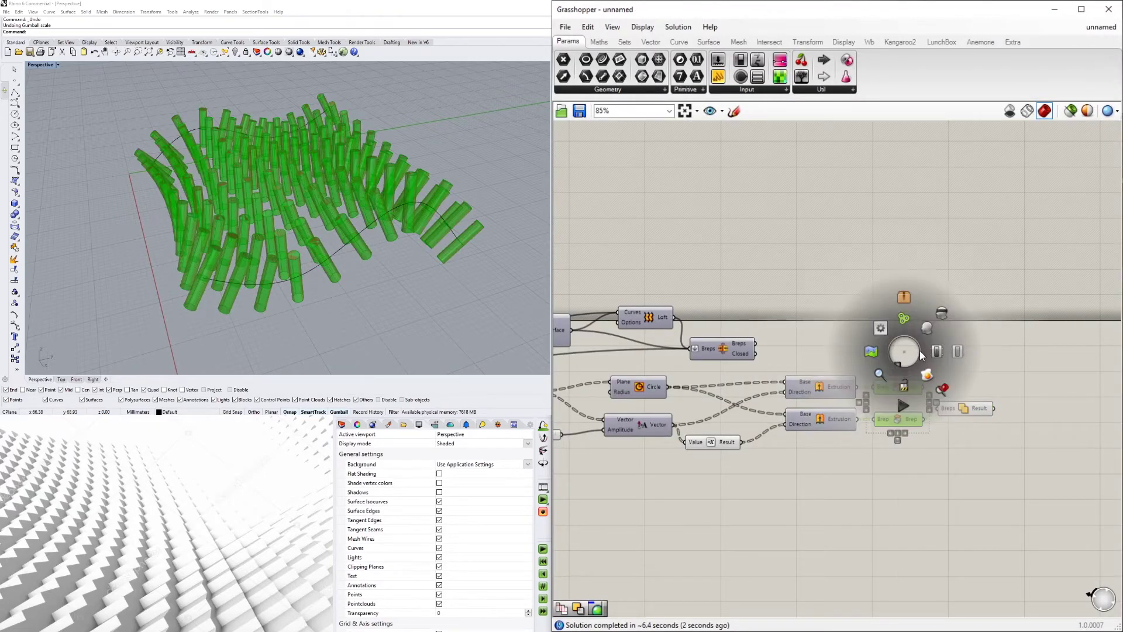
pyautogui.click(939, 315)
# - Move Brep Join closer to the union and place a new Solid Difference component after Solid Union
pyautogui.moveTo(996, 330); pyautogui.dragTo(949, 392, button='right')
pyautogui.click(752, 403)
pyautogui.moveTo(678, 408); pyautogui.dragTo(772, 406)
pyautogui.doubleClick(919, 414)
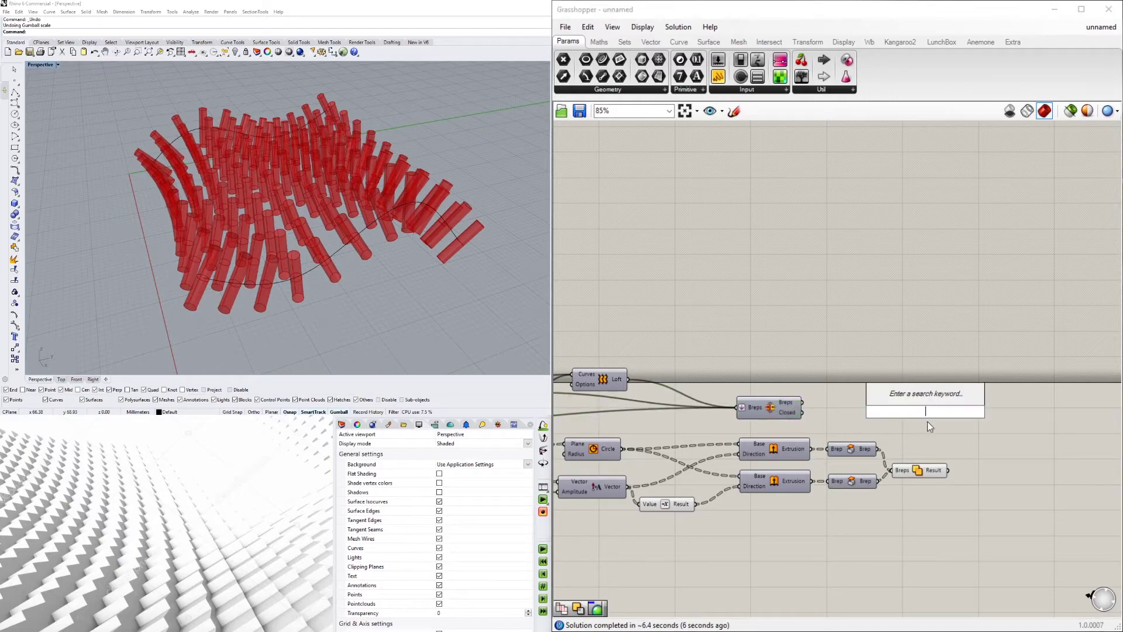
pyautogui.write('DiF')
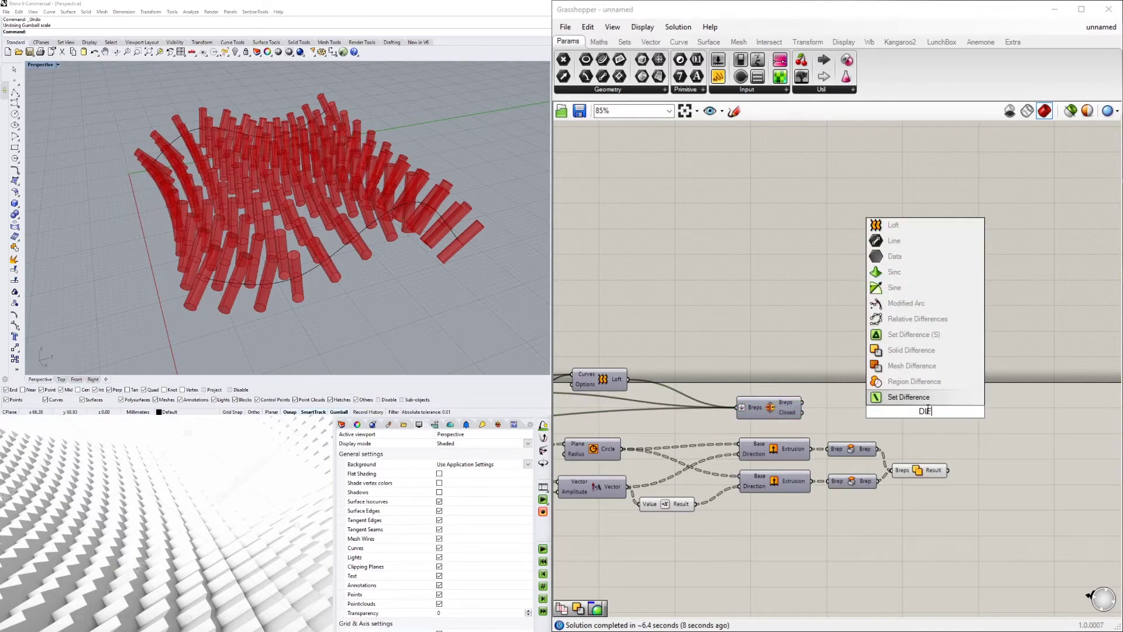
pyautogui.click(911, 351)
pyautogui.moveTo(920, 410); pyautogui.dragTo(993, 441)
# - Connect the Solid Union result to Breps B and Brep Join's Breps output to Breps A of Solid Difference
pyautogui.click(918, 470)
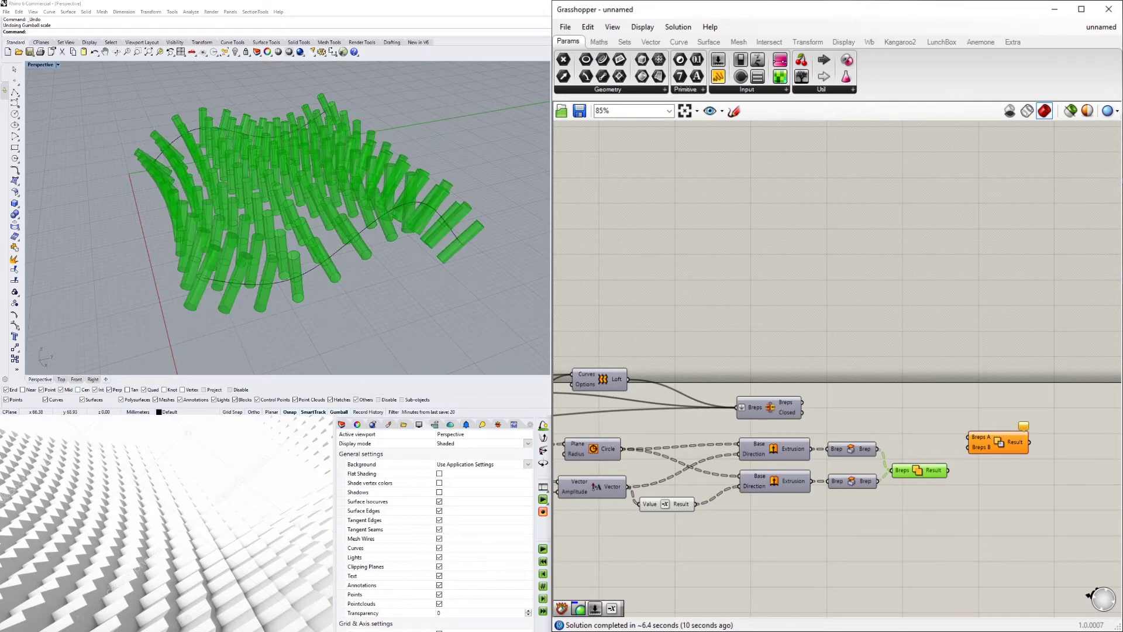
pyautogui.moveTo(461, 252); pyautogui.dragTo(386, 243, button='right')
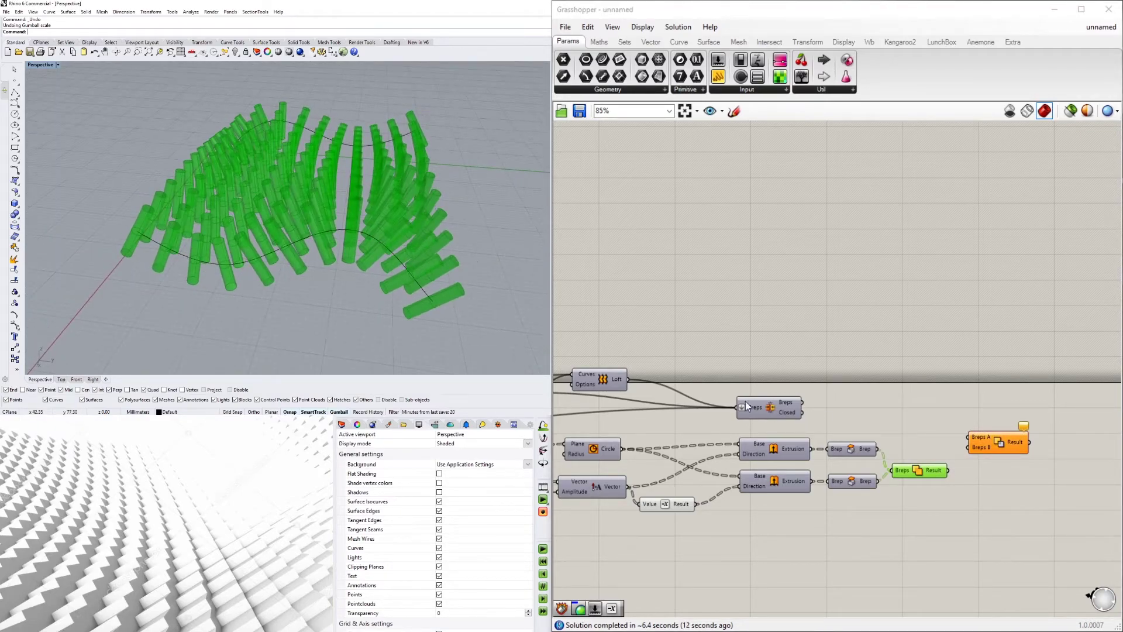
pyautogui.moveTo(948, 470); pyautogui.dragTo(969, 438)
pyautogui.click(886, 426)
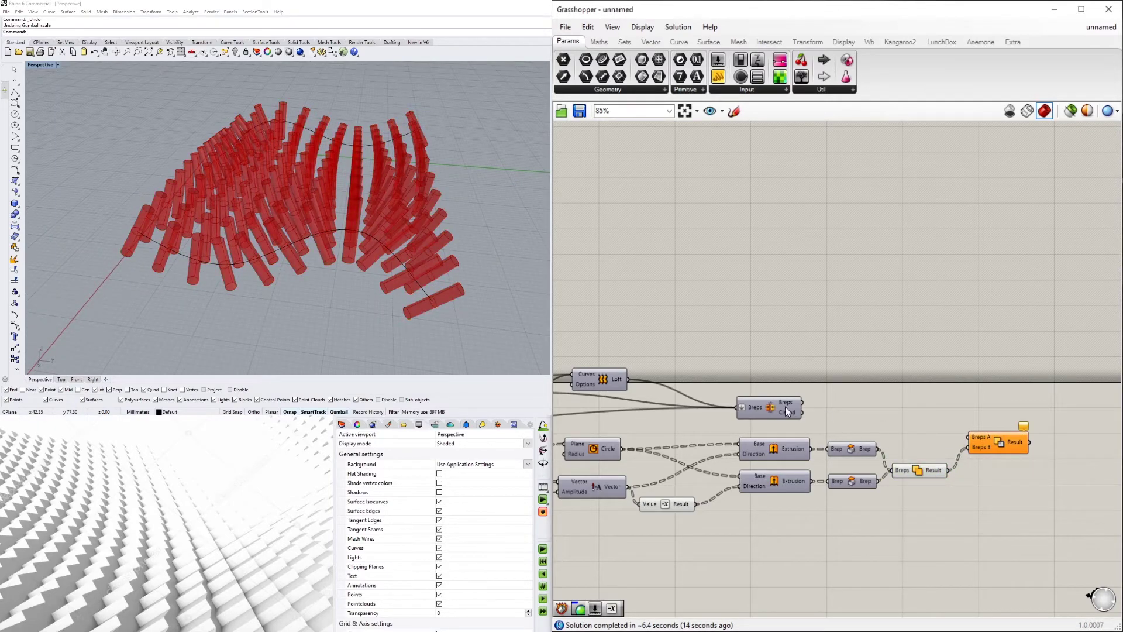
pyautogui.click(787, 411)
pyautogui.moveTo(802, 403); pyautogui.dragTo(971, 437)
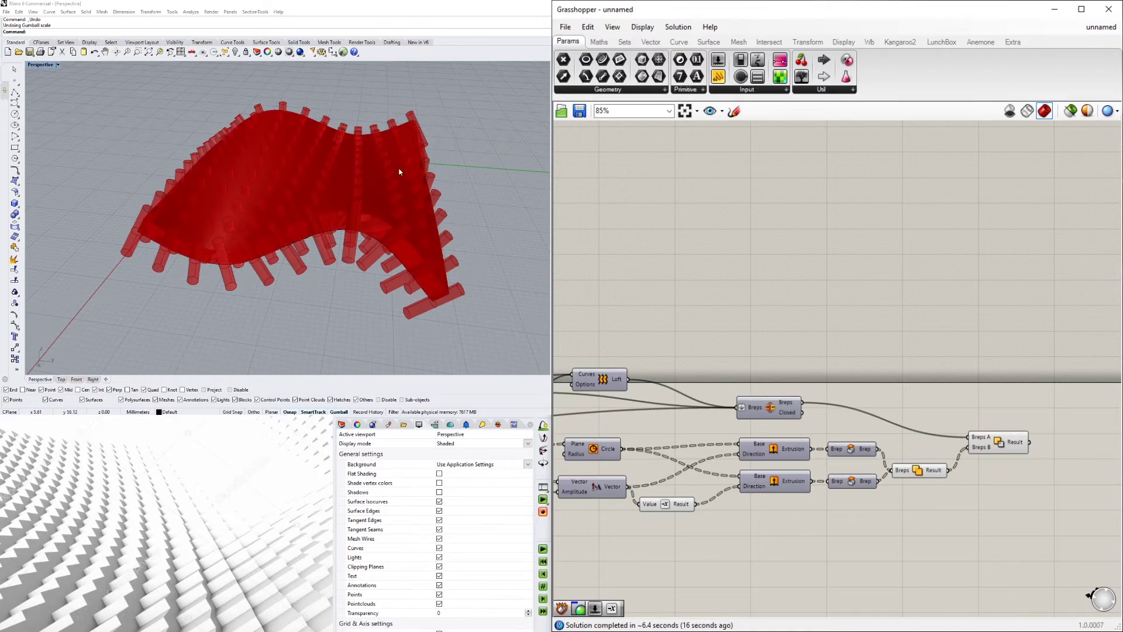
# - Flatten the Breps B input of Solid Difference and inspect its result from above
pyautogui.rightClick(993, 448)
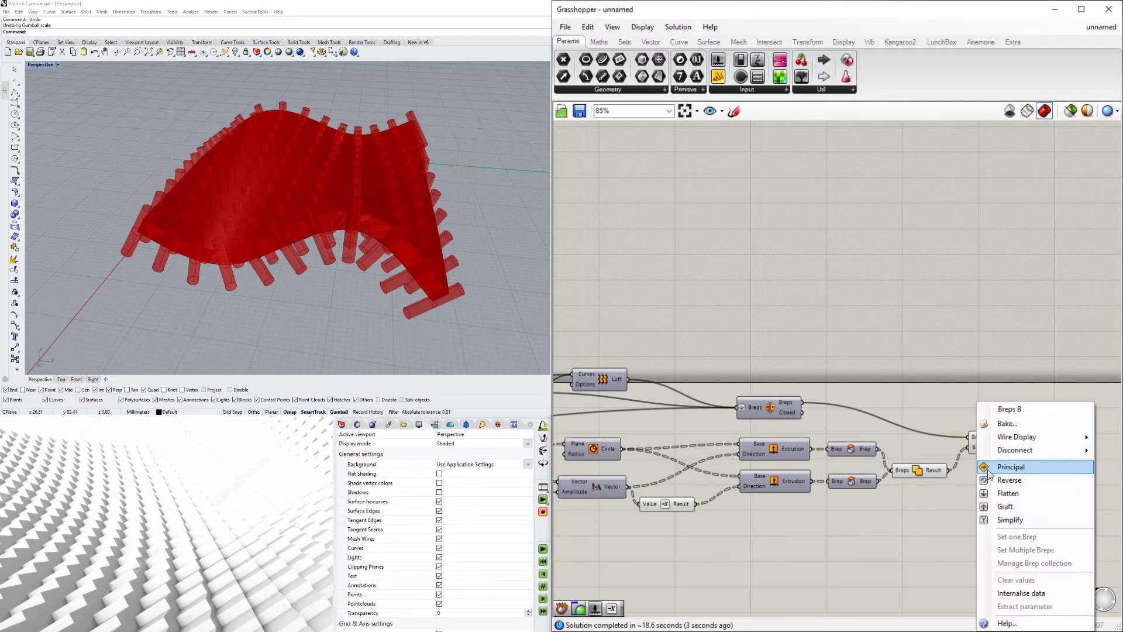
pyautogui.click(999, 493)
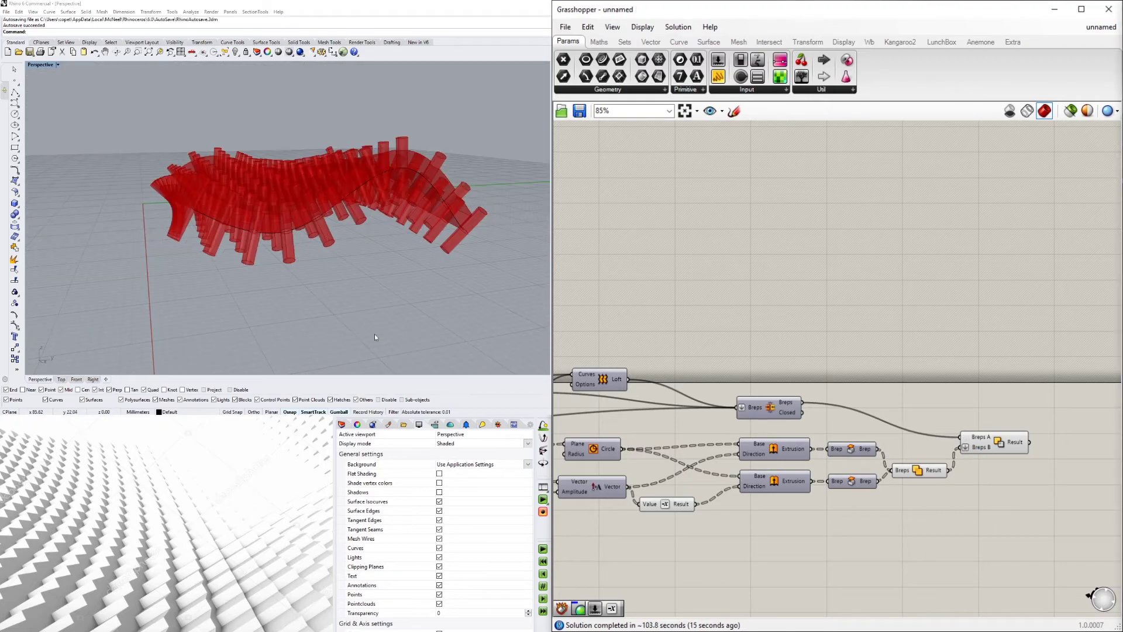
pyautogui.moveTo(375, 334); pyautogui.dragTo(326, 268, button='right')
pyautogui.click(1020, 447)
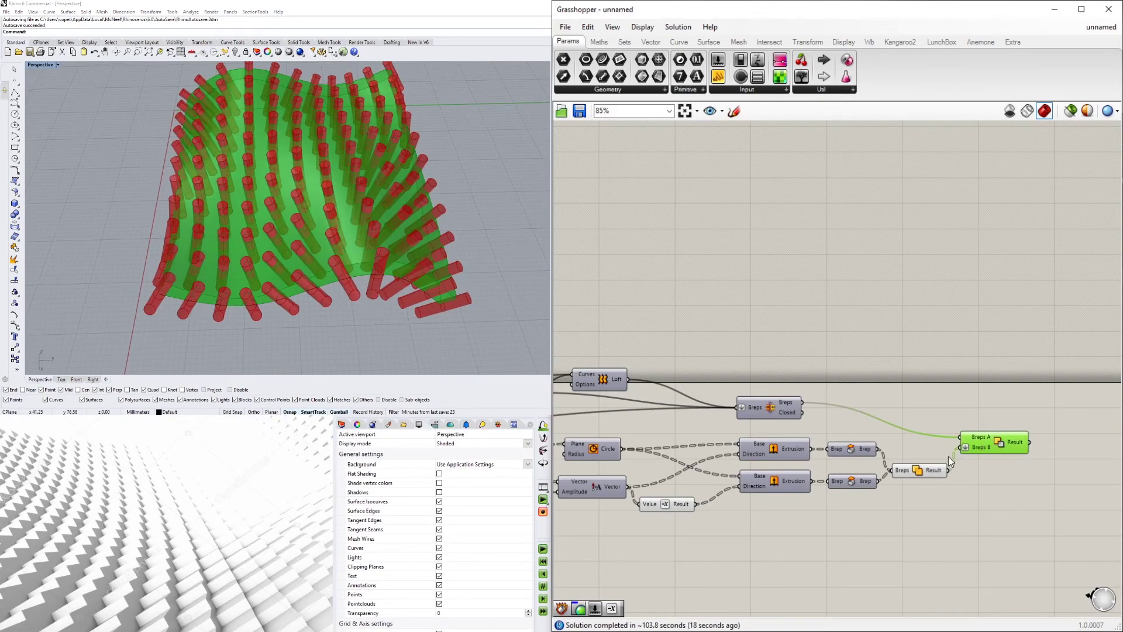
# - Turn off the preview of Solid Union and inspect the Solid Difference result from a lower angle
pyautogui.rightClick(921, 471)
pyautogui.click(941, 489)
pyautogui.moveTo(240, 234); pyautogui.dragTo(101, 224, button='right')
pyautogui.scroll(3, 342, 216)
pyautogui.scroll(-5, 367, 237)
# - Turn on the preview of the surface frames component that feeds the circles
pyautogui.scroll(-3, 740, 343)
pyautogui.moveTo(740, 343); pyautogui.dragTo(978, 318, button='right')
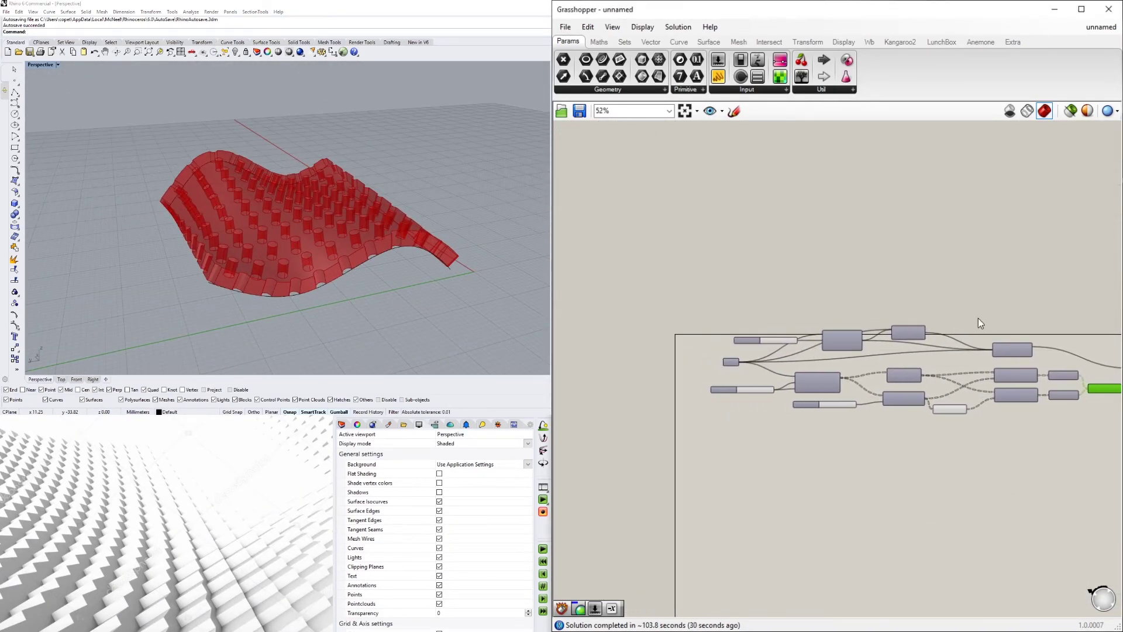
pyautogui.scroll(4, 853, 347)
pyautogui.moveTo(935, 374); pyautogui.dragTo(881, 358, button='right')
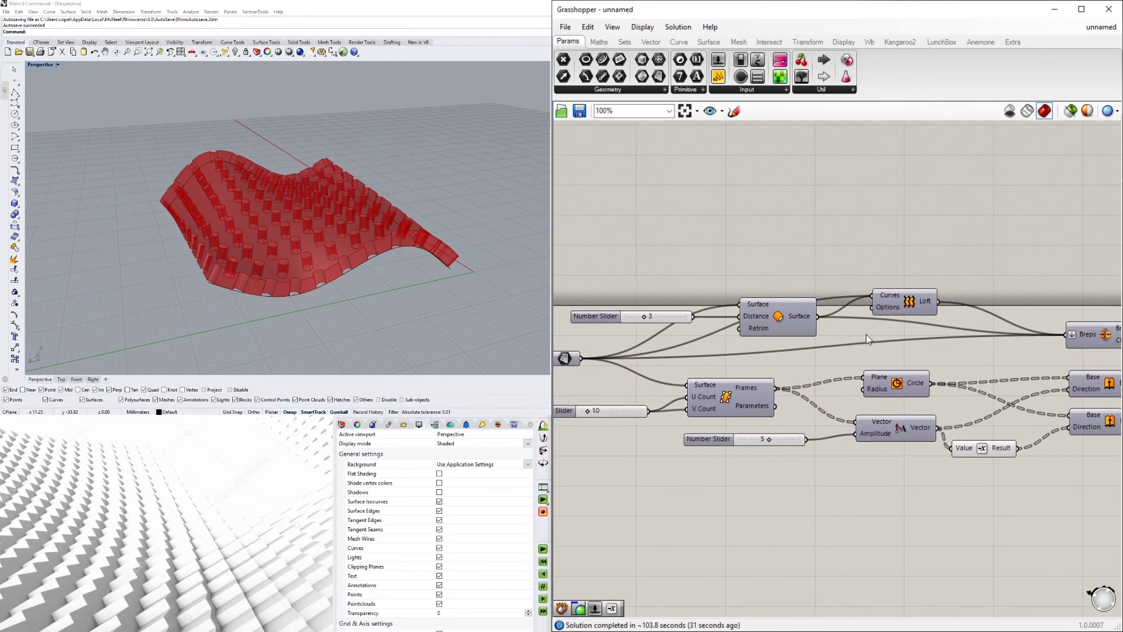
pyautogui.click(758, 383)
pyautogui.rightClick(723, 396)
pyautogui.click(733, 419)
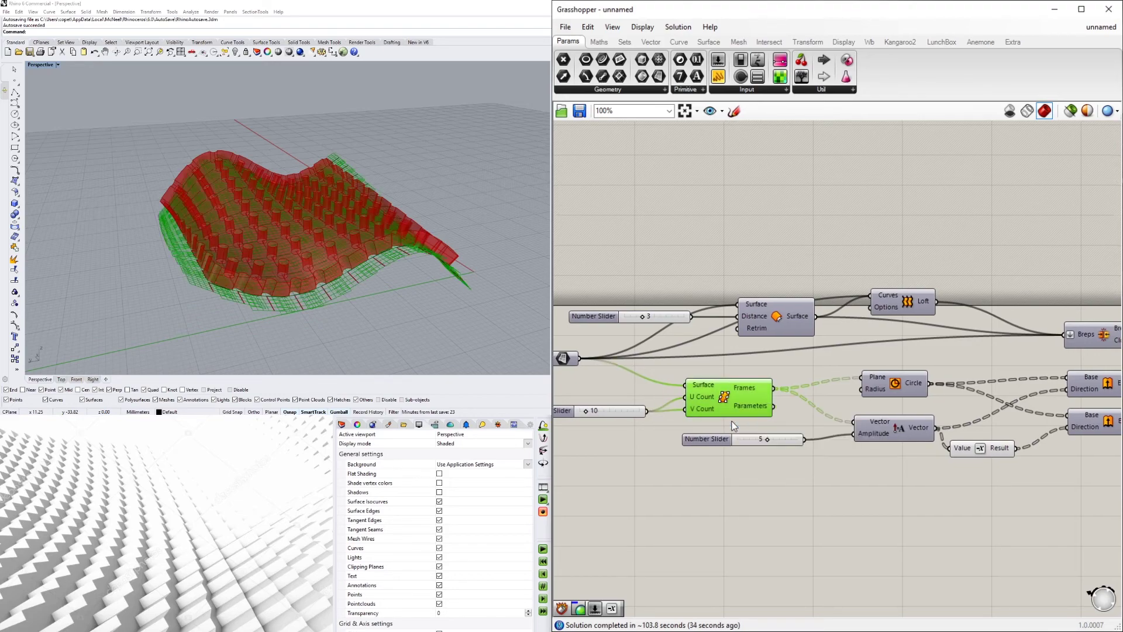
# - Examine how the surface frames line up with the perforated solid and its edges from several angles
pyautogui.moveTo(526, 266); pyautogui.dragTo(346, 263, button='right')
pyautogui.scroll(-2, 346, 274)
pyautogui.moveTo(346, 263); pyautogui.dragTo(319, 205, button='right')
pyautogui.scroll(2, 318, 205)
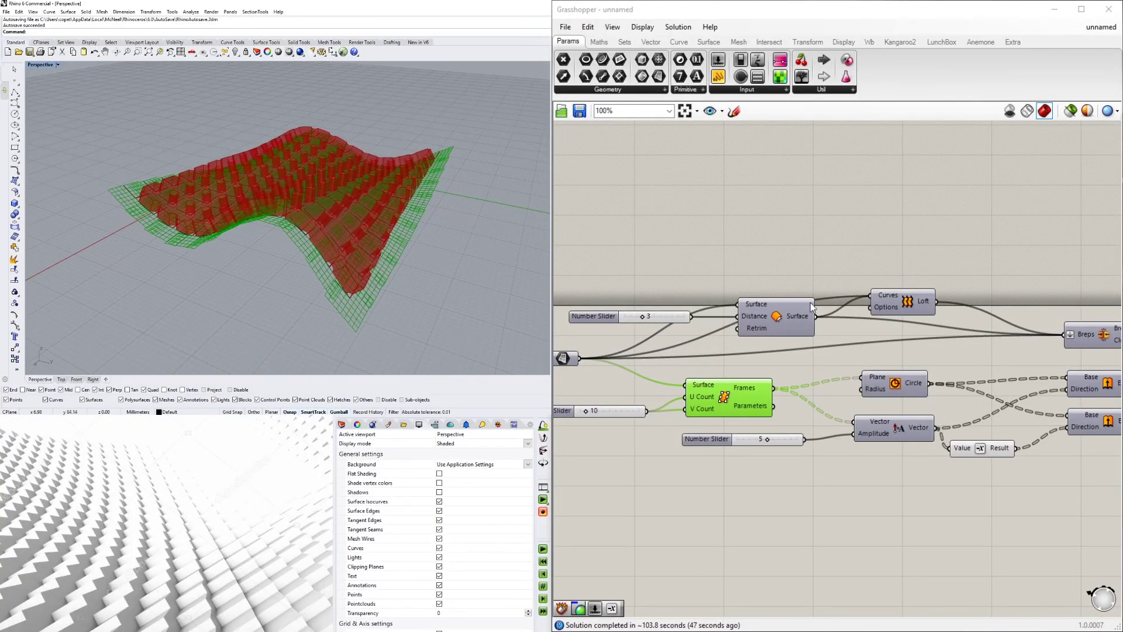
pyautogui.click(917, 523)
pyautogui.scroll(-4, 917, 523)
pyautogui.moveTo(954, 523); pyautogui.dragTo(759, 441, button='right')
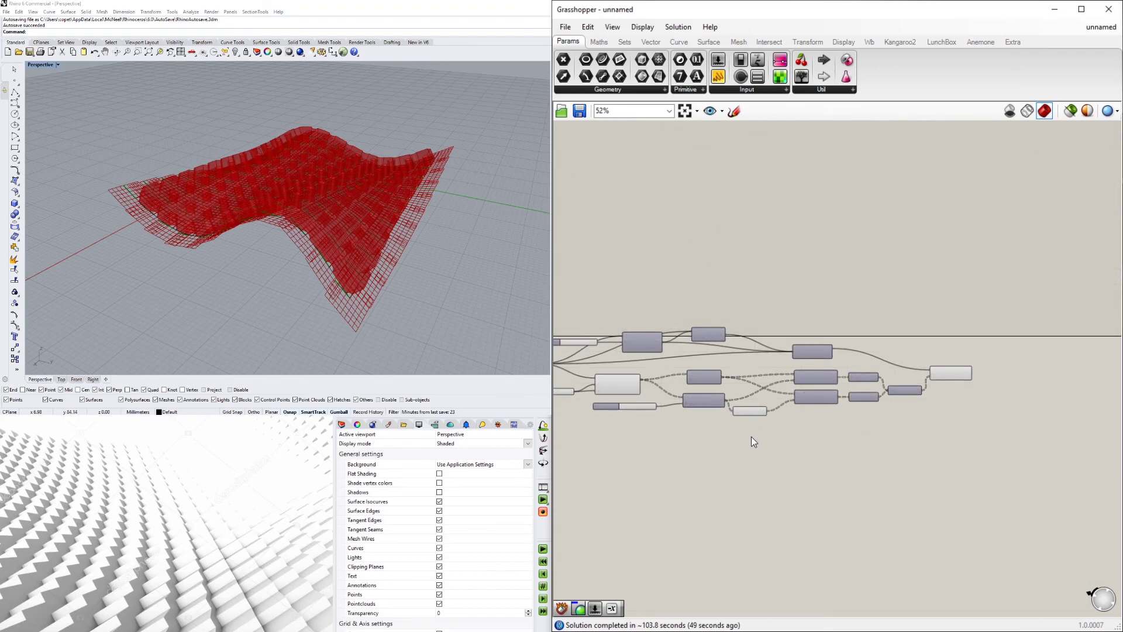
pyautogui.moveTo(395, 224); pyautogui.dragTo(322, 232, button='right')
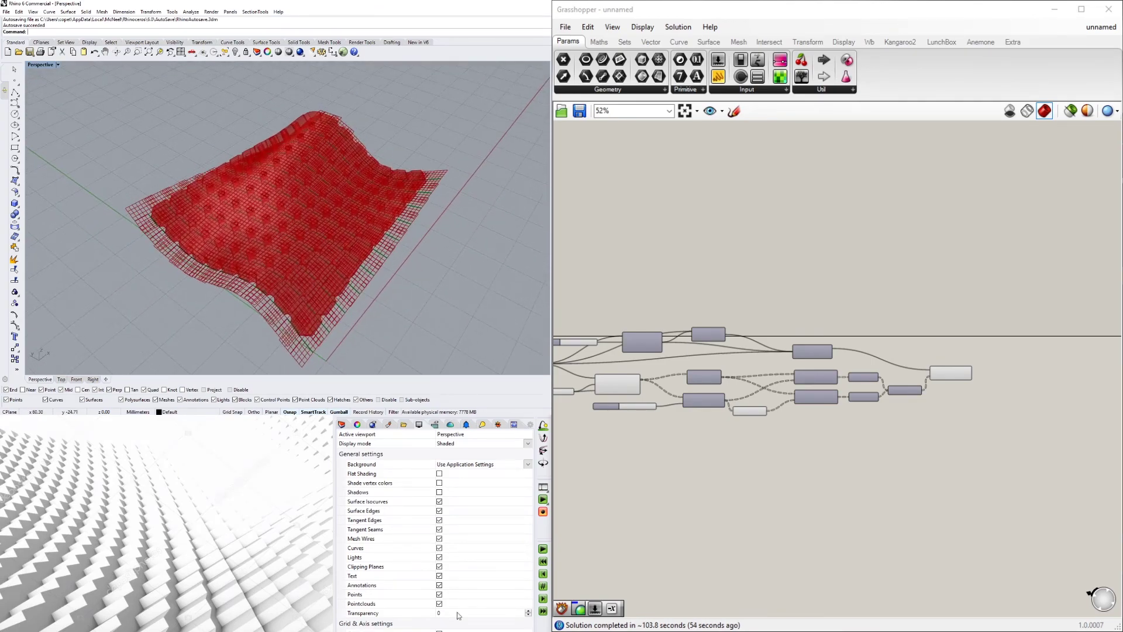